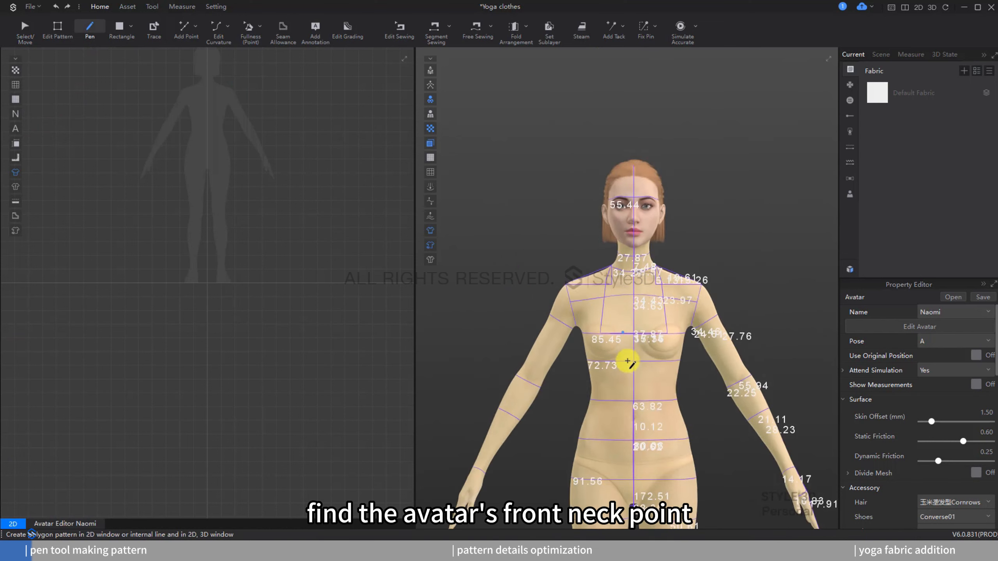
# Step: Draw the front neckline curve on the avatar with the Pen tool from the front neck point to the side neck point
pyautogui.moveTo(660, 375); pyautogui.dragTo(695, 390, button='right')
pyautogui.scroll(2, 684, 384)
pyautogui.moveTo(684, 384); pyautogui.dragTo(670, 455, button='middle')
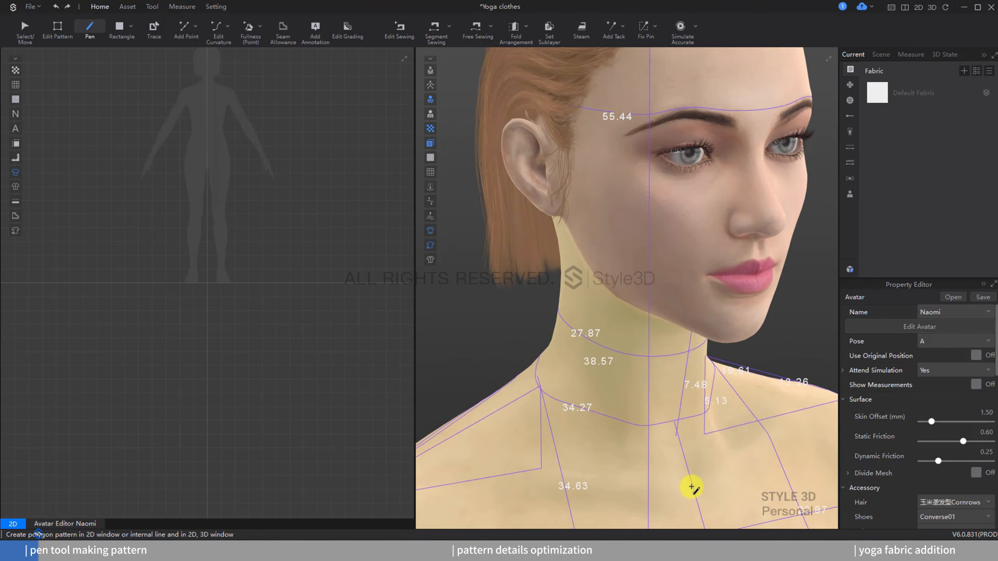
pyautogui.moveTo(692, 487); pyautogui.dragTo(690, 465, button='middle')
pyautogui.click(690, 465)
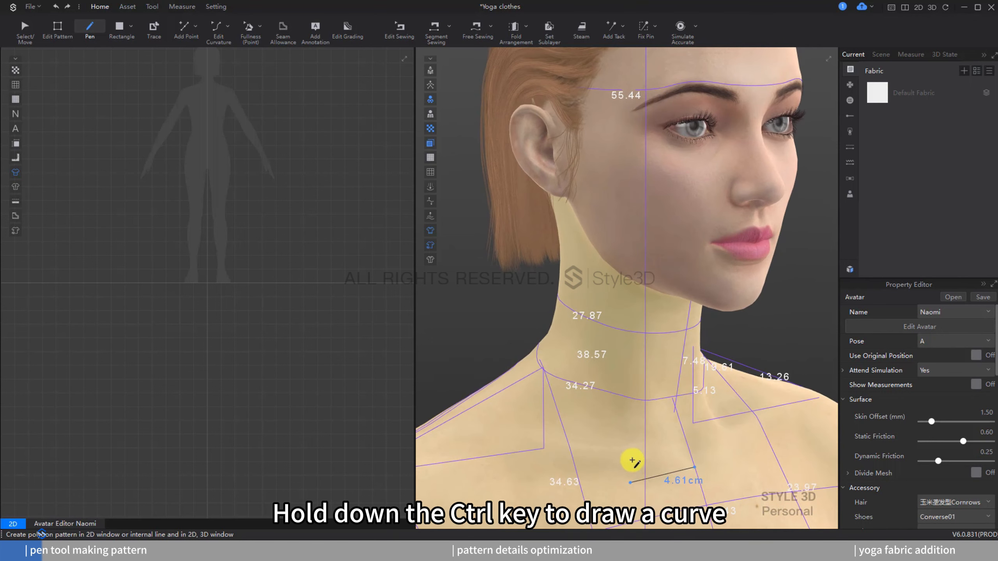
pyautogui.click(505, 388)
pyautogui.moveTo(487, 415); pyautogui.dragTo(559, 375, button='middle')
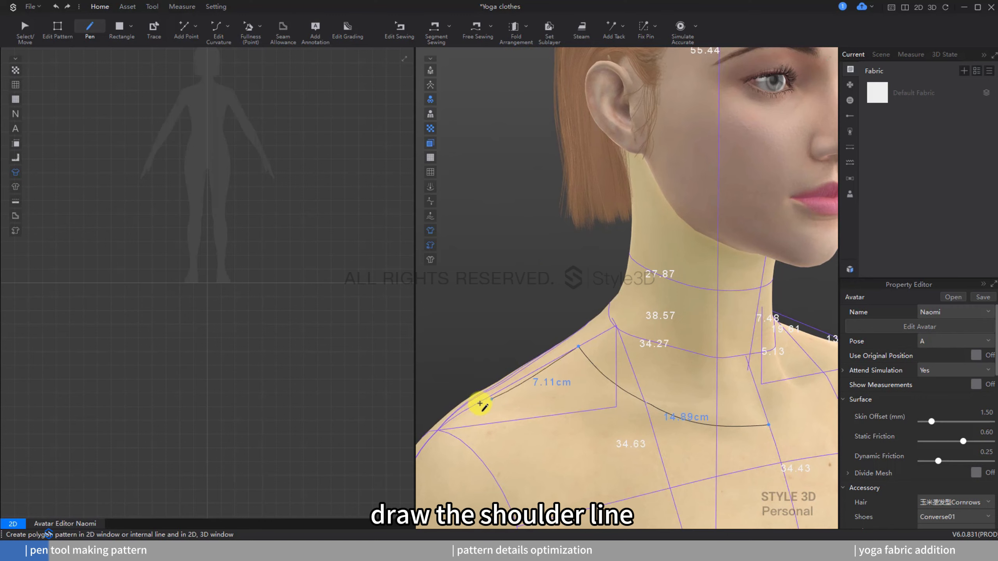
# Step: Draw the front shoulder line about 9 cm long from the side neck point to the shoulder point
pyautogui.click(471, 409)
pyautogui.moveTo(472, 409); pyautogui.dragTo(490, 412, button='right')
pyautogui.moveTo(551, 407); pyautogui.dragTo(542, 359, button='middle')
pyautogui.moveTo(542, 359); pyautogui.dragTo(546, 368, button='right')
pyautogui.moveTo(544, 424); pyautogui.dragTo(572, 300, button='middle')
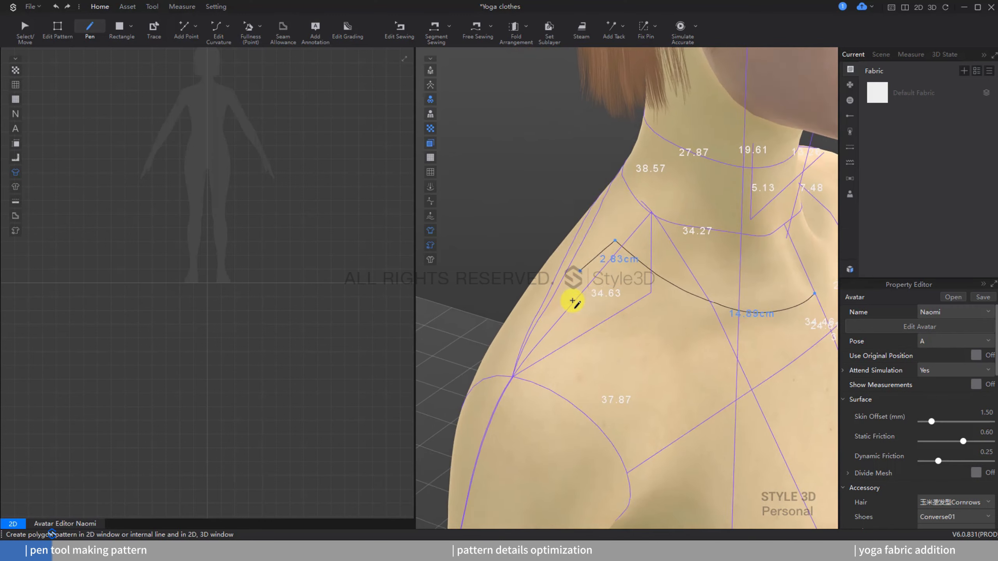
pyautogui.click(531, 352)
# Step: Draw the front armhole curve about 22 cm long and continue the side seam line down to the waist
pyautogui.scroll(-3, 611, 374)
pyautogui.moveTo(611, 374); pyautogui.dragTo(604, 345, button='right')
pyautogui.click(643, 337)
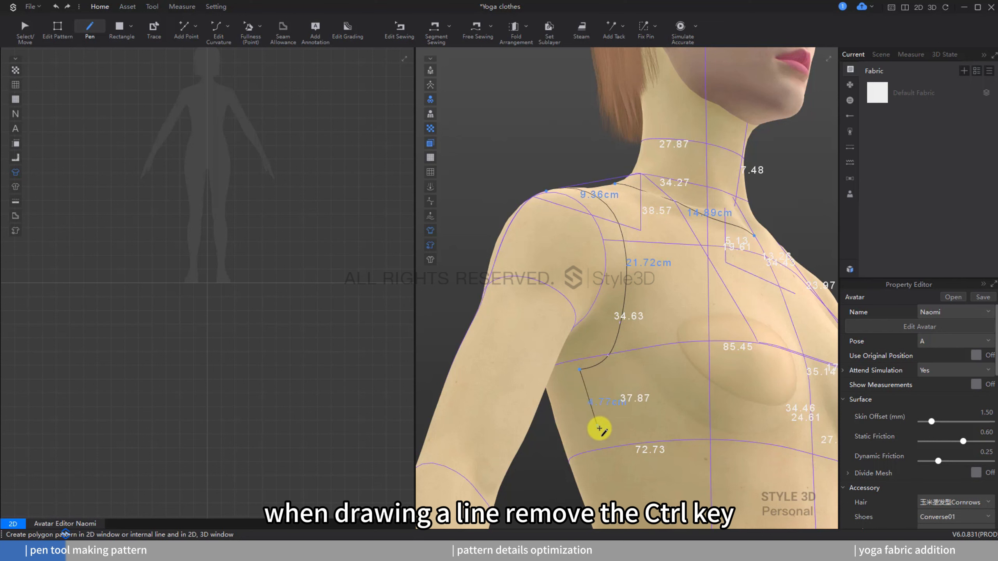
pyautogui.scroll(-1, 600, 429)
pyautogui.moveTo(588, 373); pyautogui.dragTo(568, 266, button='middle')
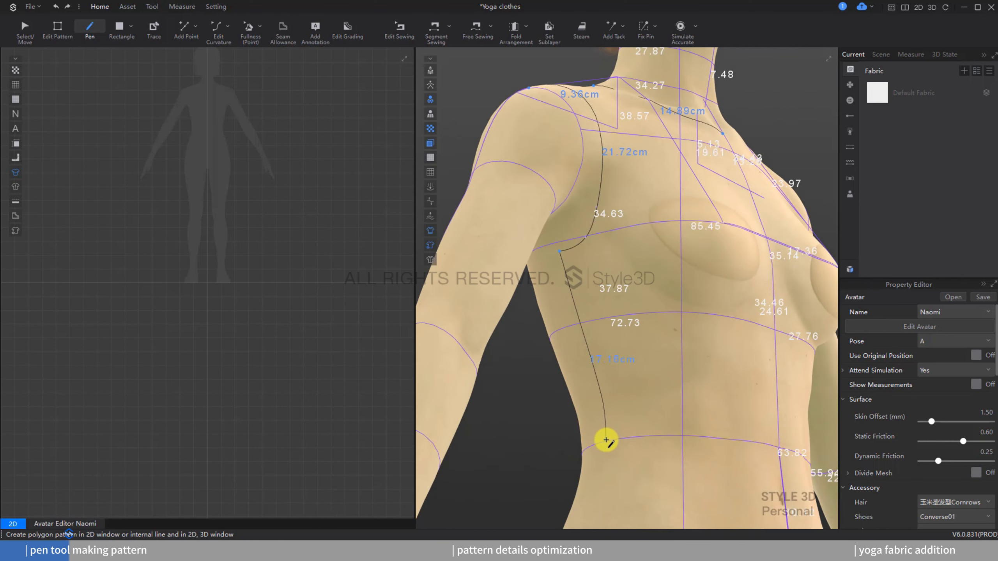
# Step: Draw the front waistline and center front line, closing the front shape at the front neck point
pyautogui.moveTo(728, 444); pyautogui.dragTo(682, 471, button='right')
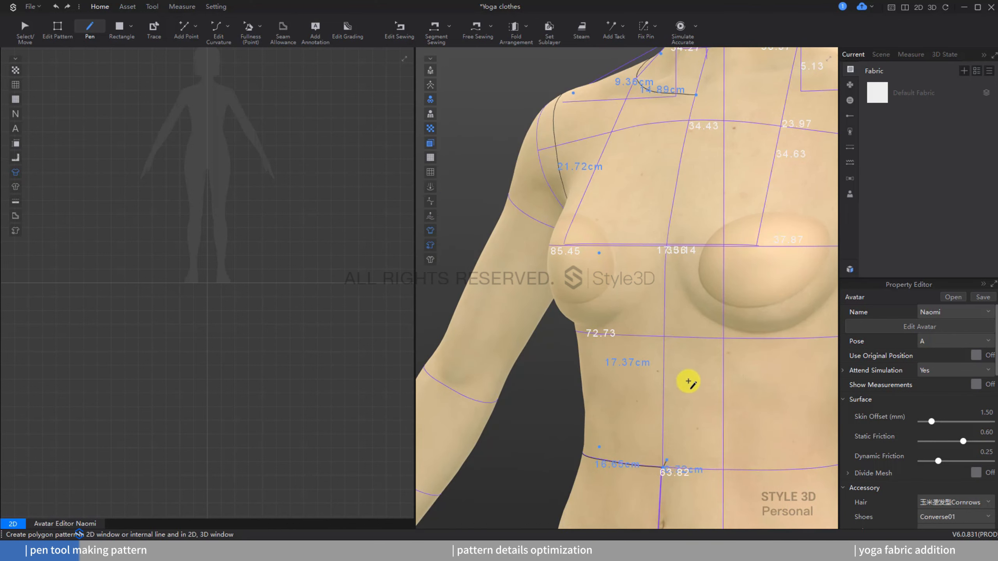
pyautogui.moveTo(688, 381); pyautogui.dragTo(708, 207, button='right')
pyautogui.doubleClick(722, 194)
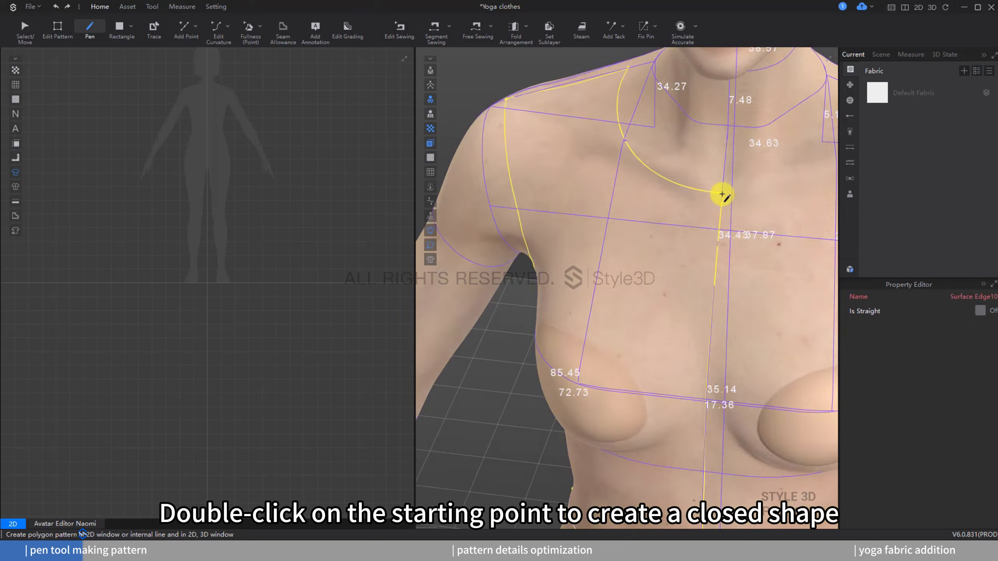
# Step: Draw the back neckline from the side neck point and the center back line down the back
pyautogui.moveTo(634, 281); pyautogui.dragTo(661, 285, button='right')
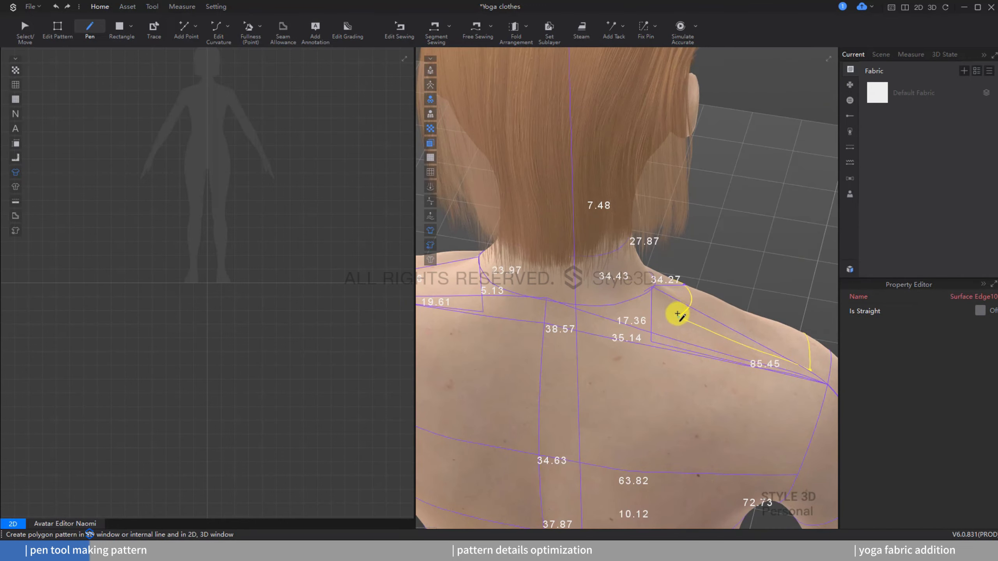
pyautogui.moveTo(632, 322); pyautogui.dragTo(638, 207, button='right')
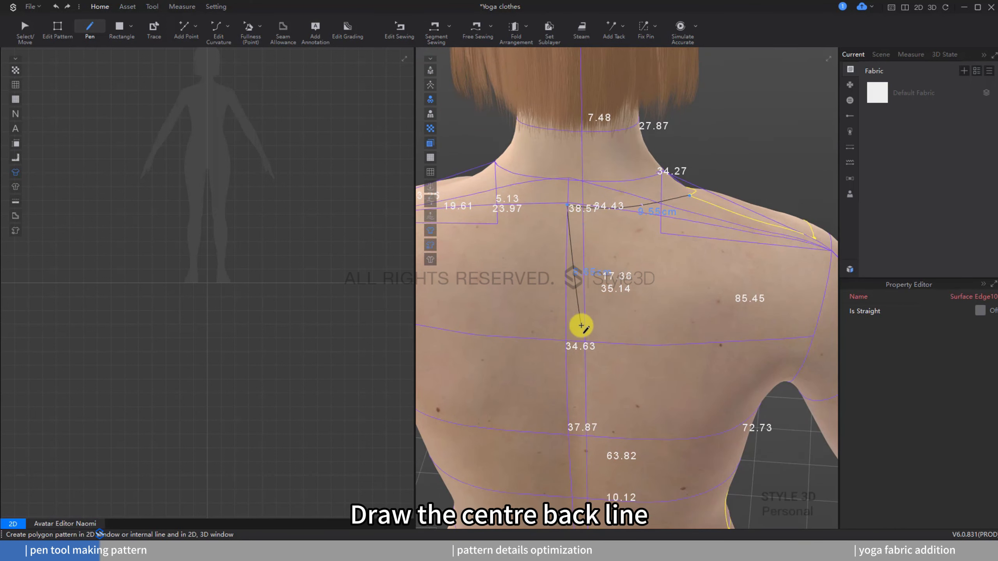
pyautogui.scroll(-3, 580, 326)
pyautogui.moveTo(580, 326); pyautogui.dragTo(590, 225, button='middle')
pyautogui.moveTo(585, 320); pyautogui.dragTo(580, 274, button='right')
# Step: Draw the back waistline and close it at the side waist point of the front shape
pyautogui.scroll(3, 595, 374)
pyautogui.scroll(1, 594, 373)
pyautogui.moveTo(595, 373)
pyautogui.mouseDown(button='right')
pyautogui.moveTo(575, 374)
pyautogui.moveTo(601, 375)
pyautogui.mouseUp(button='right')
pyautogui.click(585, 371)
pyautogui.doubleClick(649, 376)
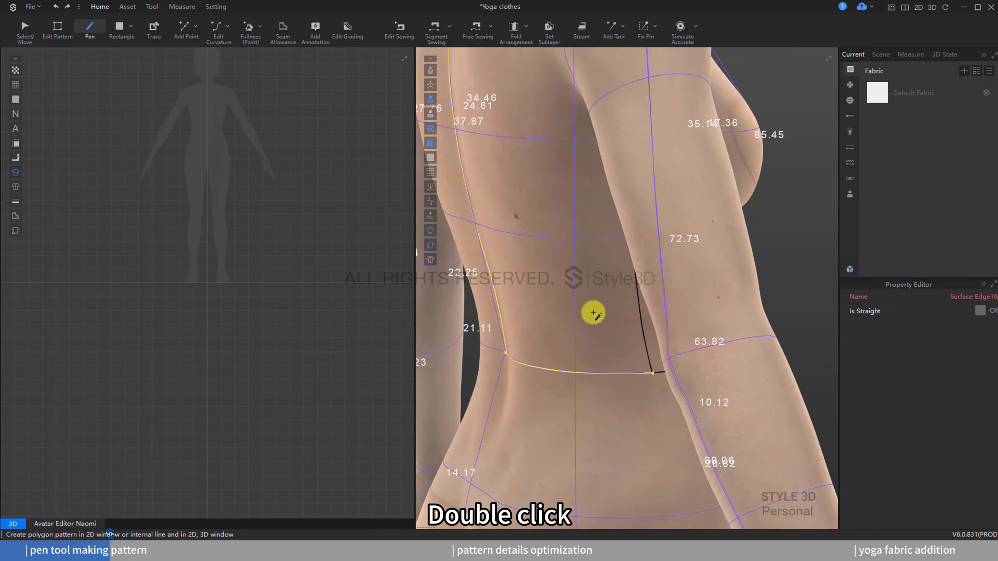
# Step: Draw the back armhole curve from the shoulder point down to the underarm point
pyautogui.scroll(-2, 639, 381)
pyautogui.moveTo(667, 166); pyautogui.dragTo(653, 185, button='right')
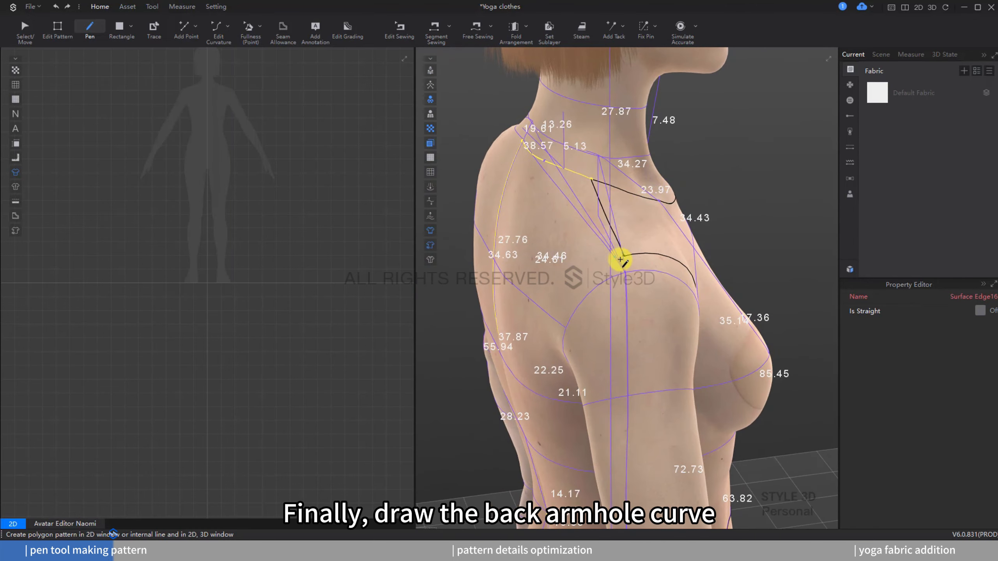
pyautogui.moveTo(624, 256); pyautogui.dragTo(606, 235, button='right')
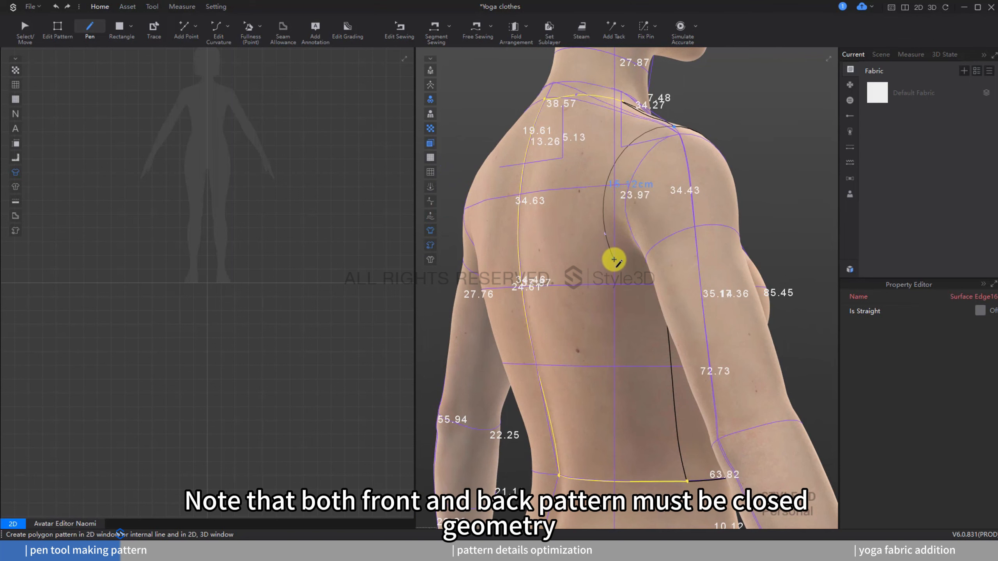
pyautogui.moveTo(623, 277); pyautogui.dragTo(691, 277, button='right')
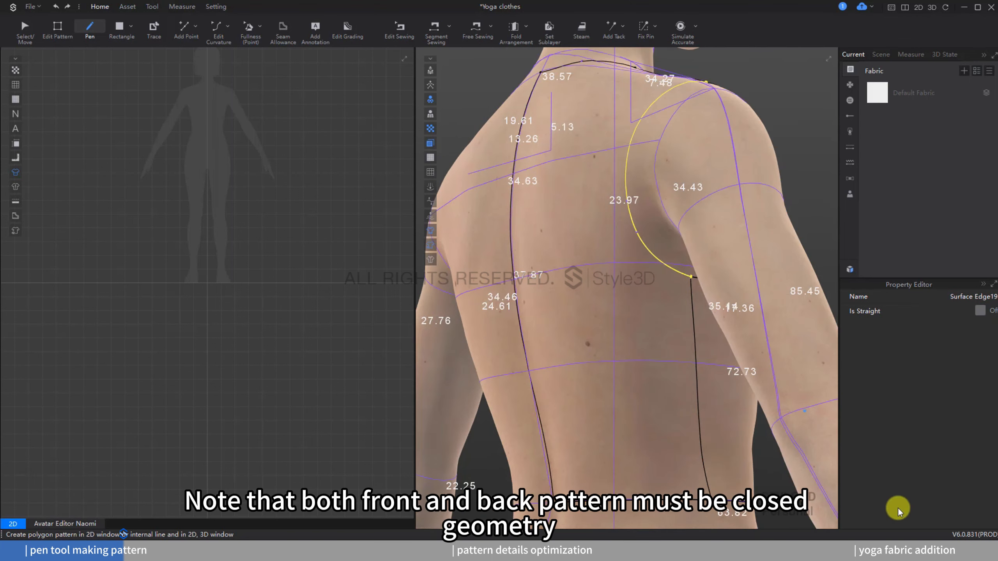
# Step: Open the avatar editor and close it to hide the avatar measurements
pyautogui.click(80, 524)
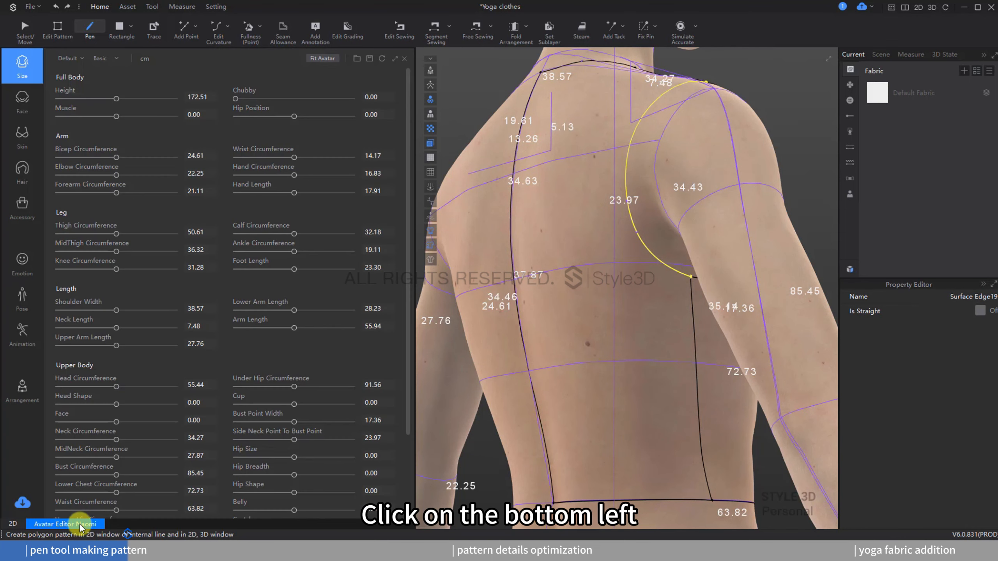
pyautogui.click(406, 59)
pyautogui.scroll(-1, 574, 148)
pyautogui.moveTo(575, 149); pyautogui.dragTo(544, 191, button='right')
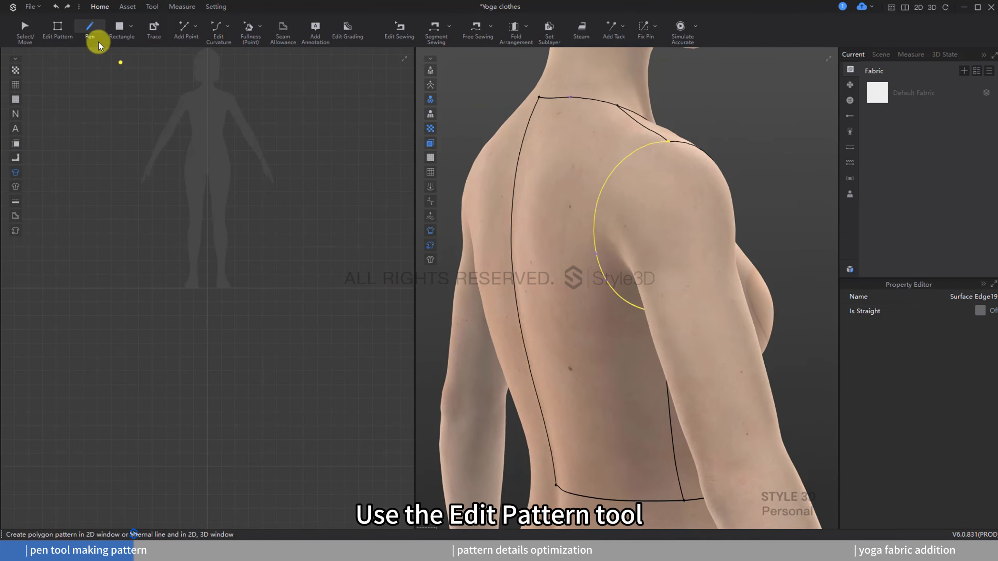
# Step: With Edit Pattern, select the front and back areas and flatten them into a bodice pattern
pyautogui.click(67, 31)
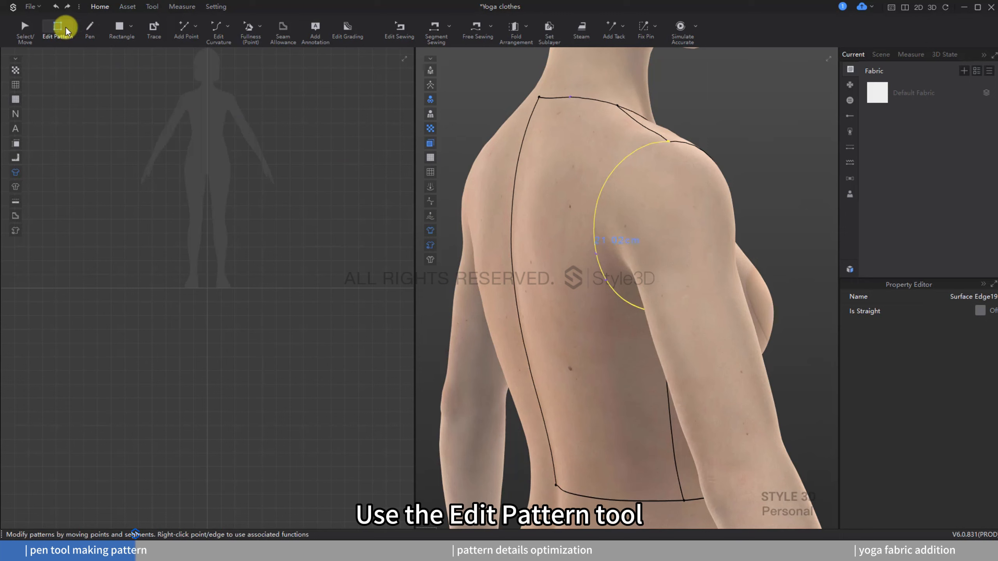
pyautogui.click(564, 177)
pyautogui.moveTo(565, 177); pyautogui.dragTo(513, 174, button='right')
pyautogui.click(601, 156)
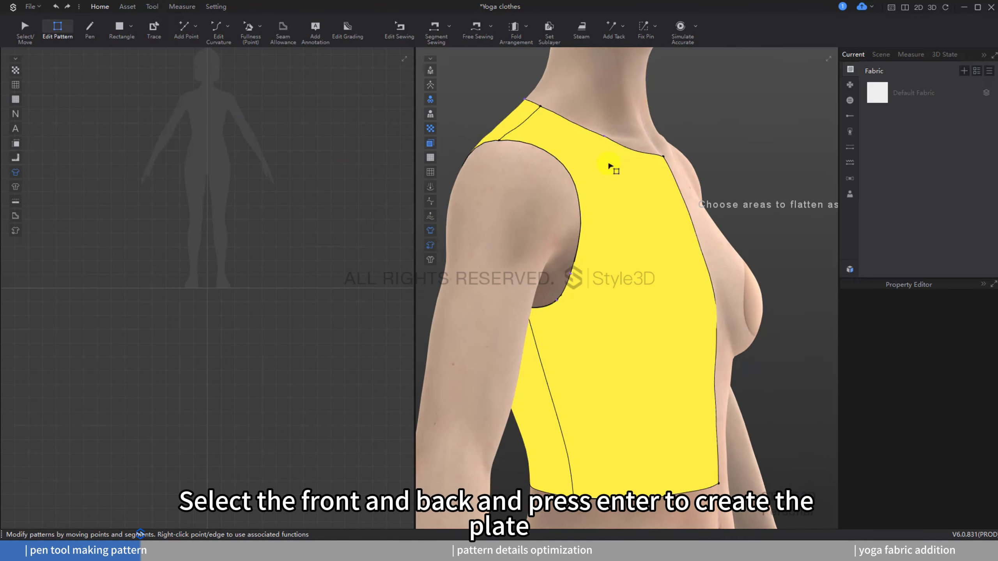
pyautogui.press('Return')
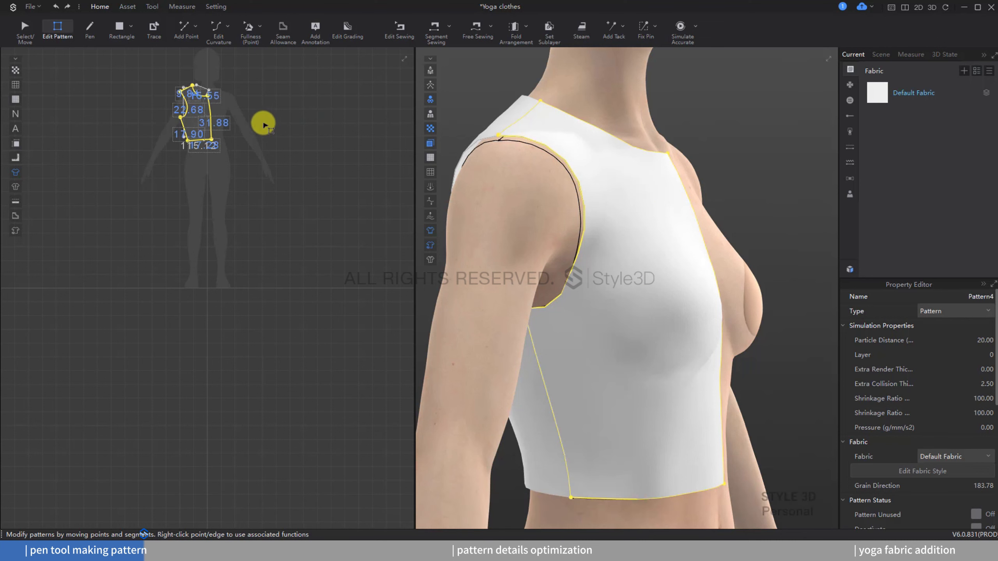
# Step: Select the bodice pattern in the 2D window and create a symmetric copy with seam
pyautogui.scroll(4, 262, 185)
pyautogui.scroll(-2, 271, 251)
pyautogui.rightClick(292, 245)
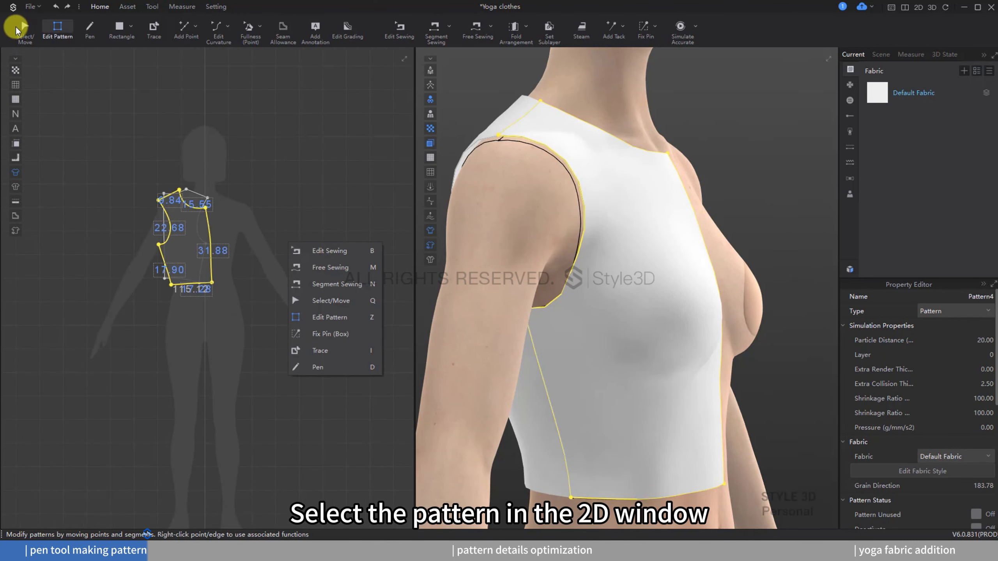
pyautogui.click(24, 28)
pyautogui.moveTo(283, 122); pyautogui.dragTo(110, 306)
pyautogui.hotkey('ctrl', 'd')
pyautogui.click(289, 232)
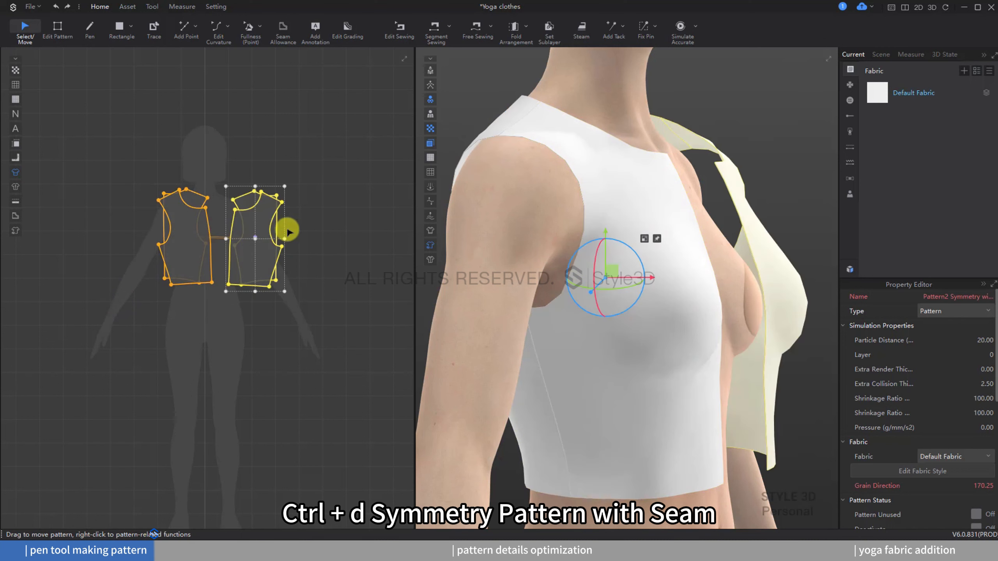
# Step: Spread the front and back pattern pieces apart in the 2D window
pyautogui.click(188, 187)
pyautogui.moveTo(165, 226); pyautogui.dragTo(105, 228)
pyautogui.moveTo(280, 226); pyautogui.dragTo(332, 223)
pyautogui.moveTo(352, 145); pyautogui.dragTo(102, 292)
pyautogui.moveTo(234, 250); pyautogui.dragTo(234, 250)
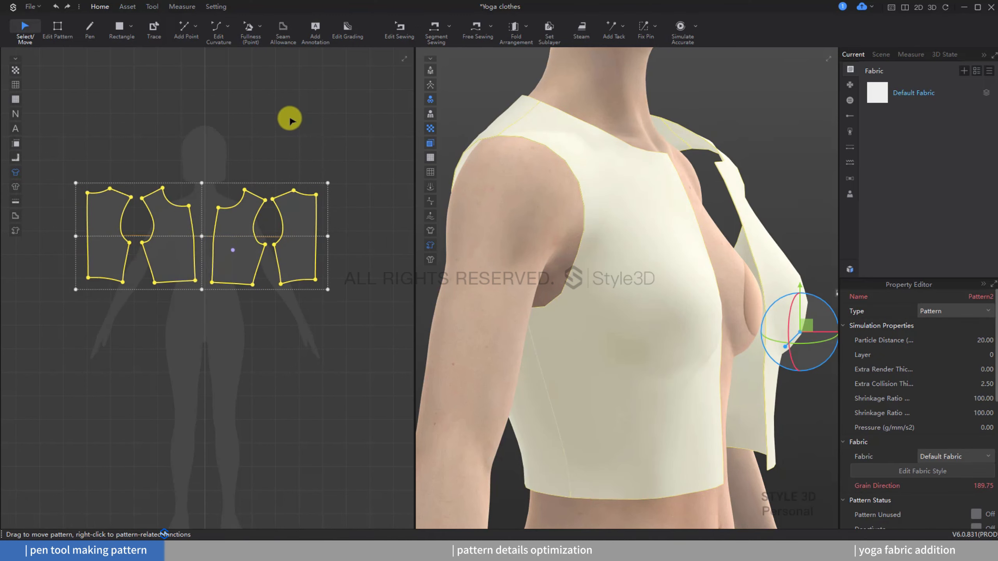
# Step: Select the copied pieces and apply Symmetry The Shape to them in the 3D window
pyautogui.moveTo(354, 120); pyautogui.dragTo(203, 309)
pyautogui.scroll(-5, 719, 149)
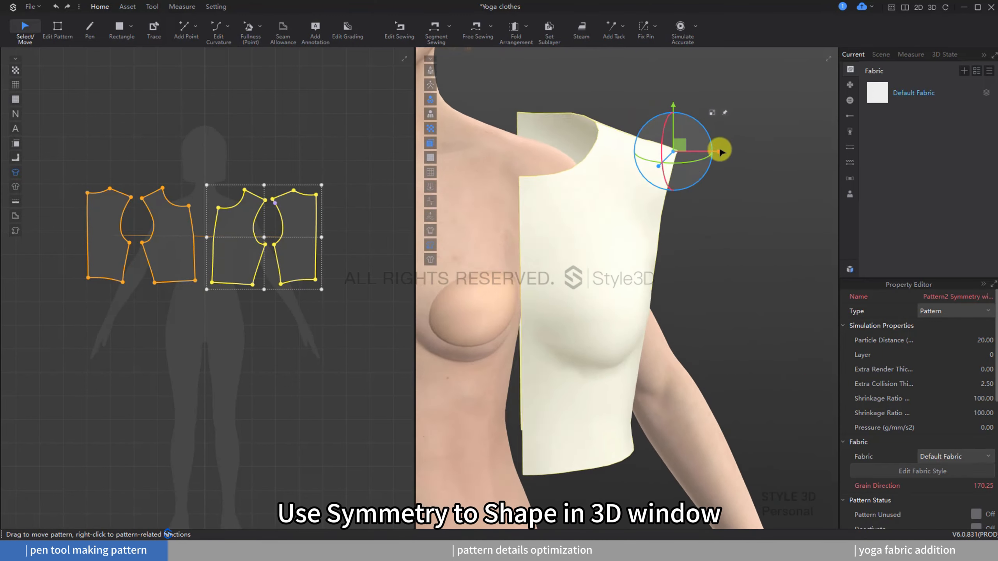
pyautogui.rightClick(669, 280)
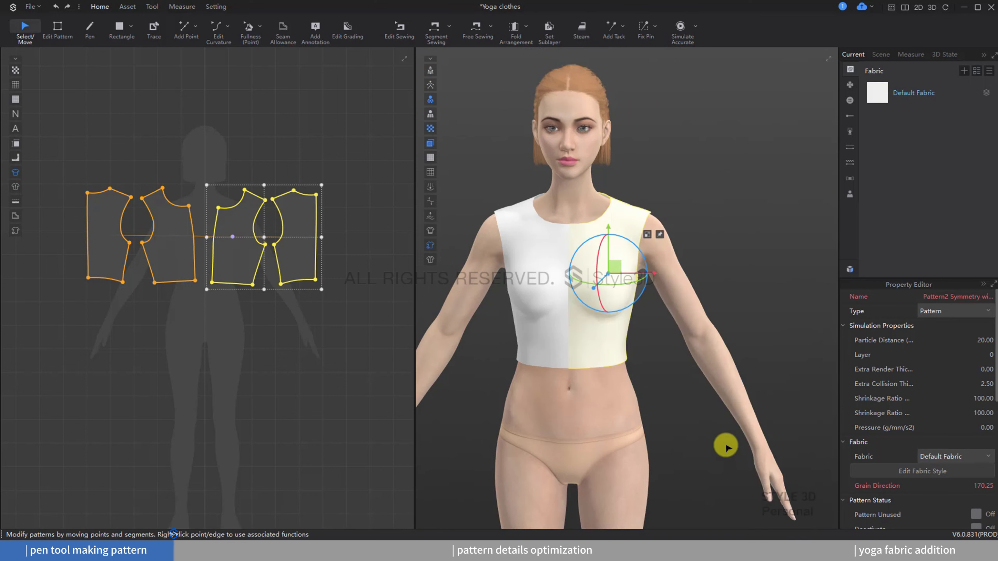
# Step: Sew the center front seam and a side seam with Segment Sewing
pyautogui.click(444, 30)
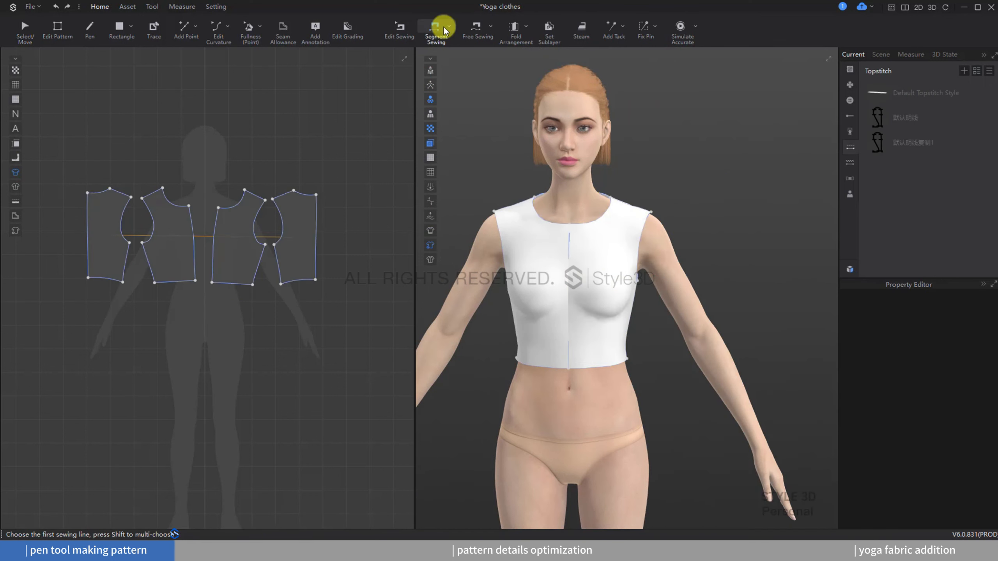
pyautogui.click(214, 234)
pyautogui.click(194, 234)
pyautogui.click(144, 251)
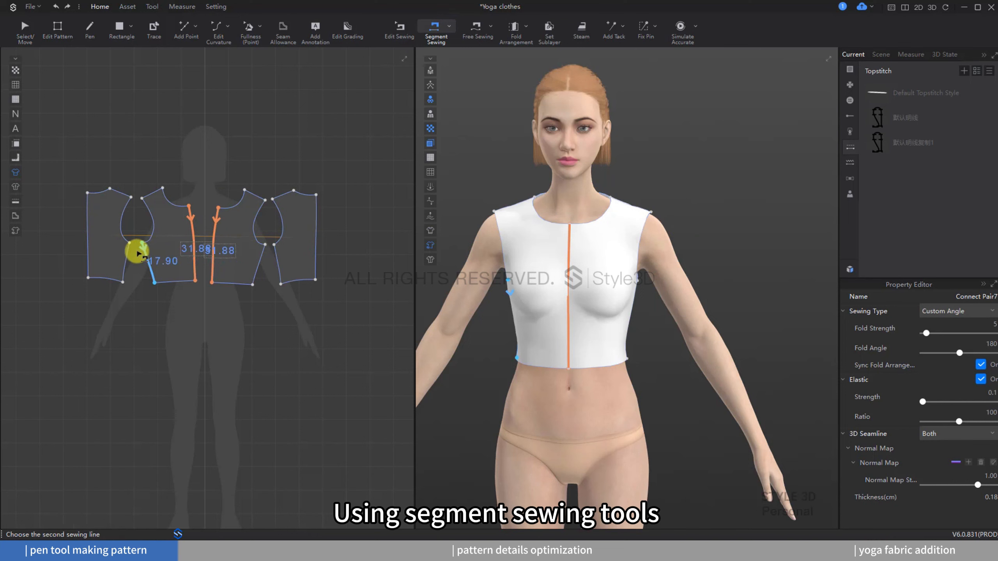
pyautogui.click(127, 251)
# Step: Sew the center back seam and the shoulder seams with Segment Sewing
pyautogui.click(87, 217)
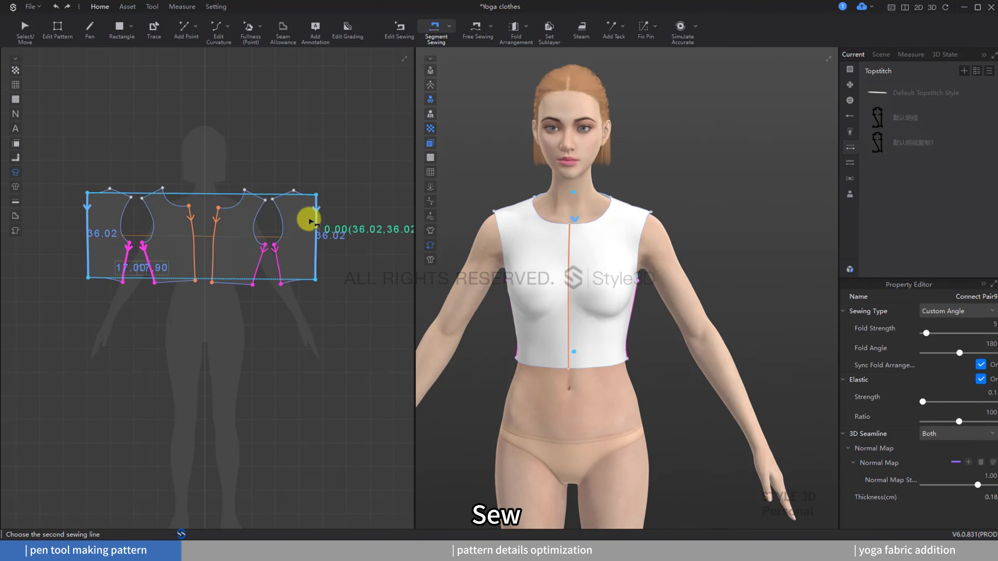
pyautogui.click(315, 219)
pyautogui.click(276, 200)
pyautogui.click(263, 198)
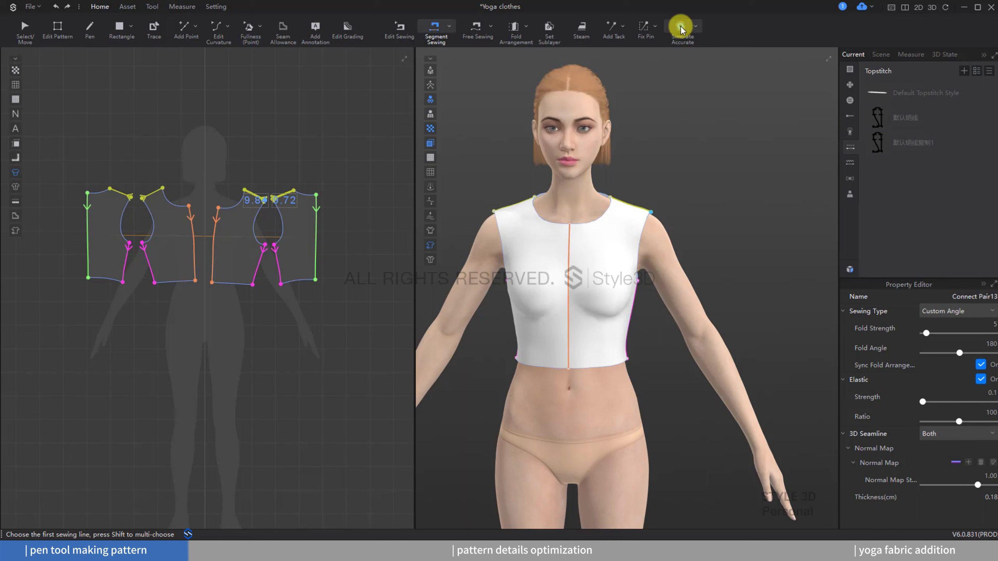
# Step: Run the simulation to drape the sewn top on the avatar
pyautogui.click(681, 28)
pyautogui.scroll(-5, 689, 89)
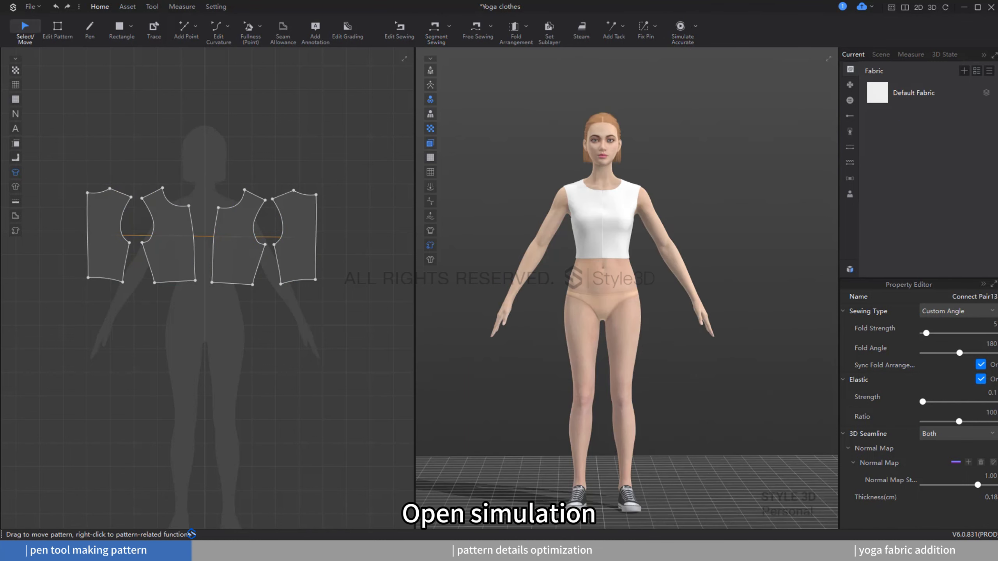
pyautogui.click(607, 282)
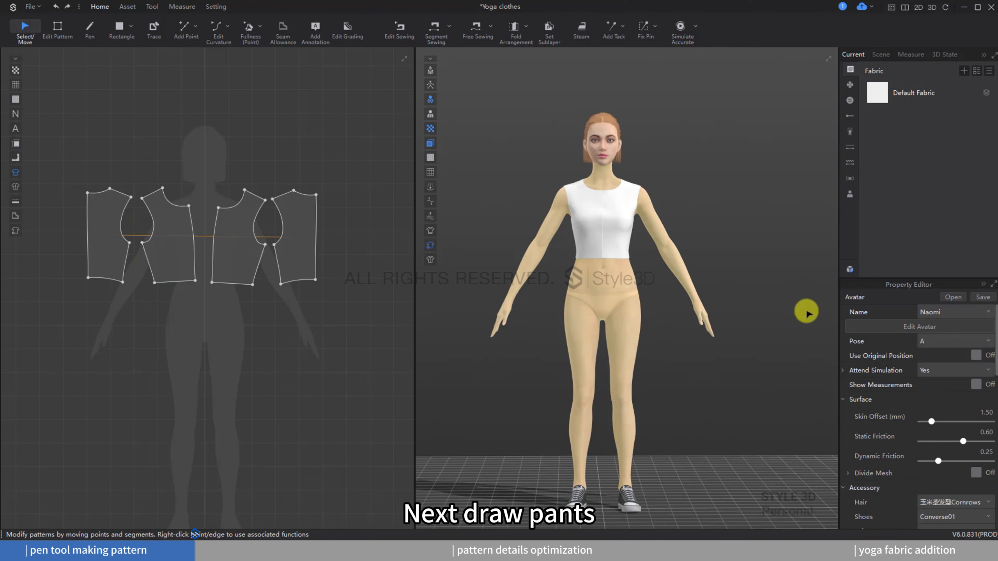
# Step: Open the avatar editor and close it to show the avatar measurements again
pyautogui.click(907, 327)
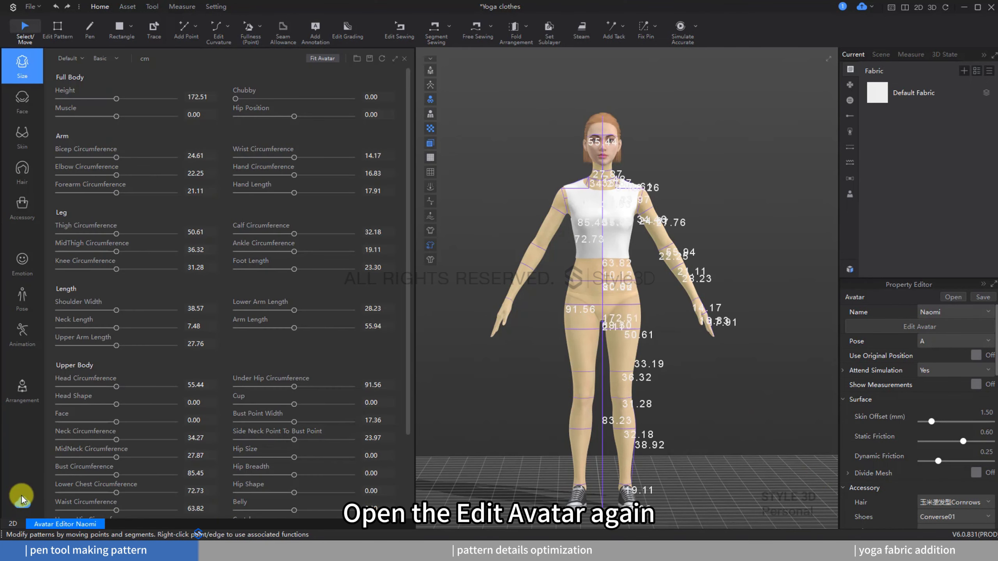
pyautogui.click(13, 524)
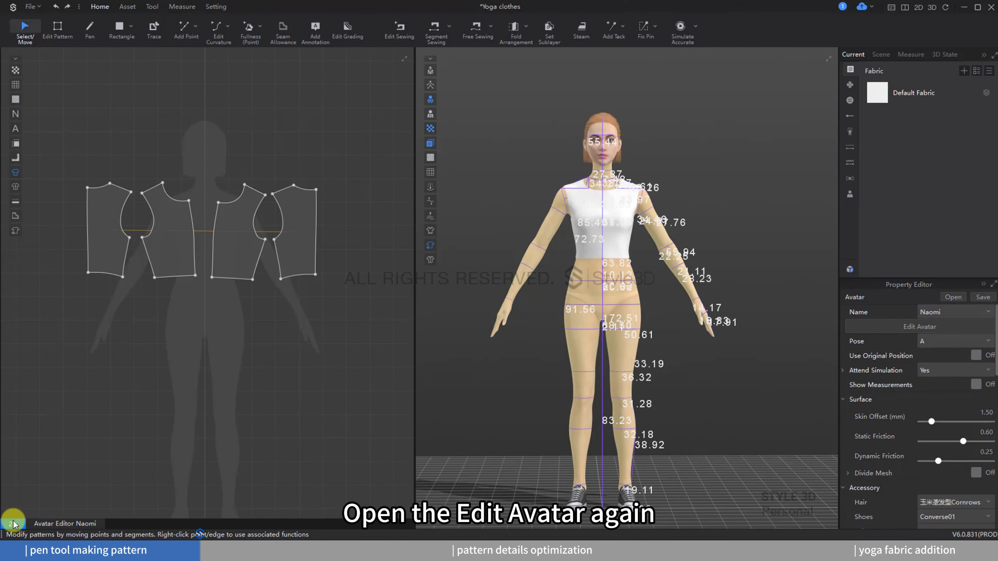
# Step: With the Pen tool, start drawing the front leg pattern on the avatar, placing the waist points
pyautogui.click(90, 26)
pyautogui.scroll(10, 598, 287)
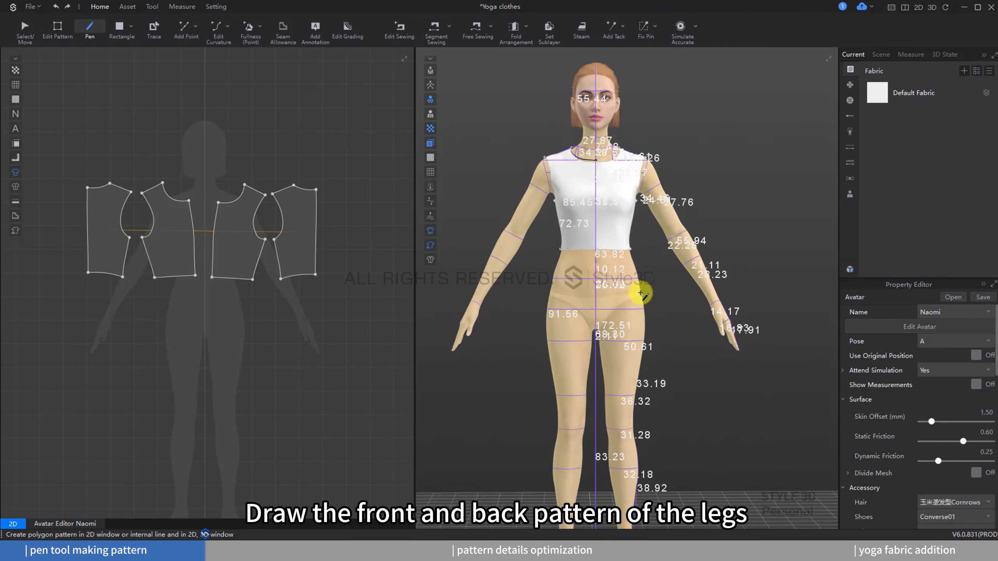
pyautogui.scroll(3, 583, 295)
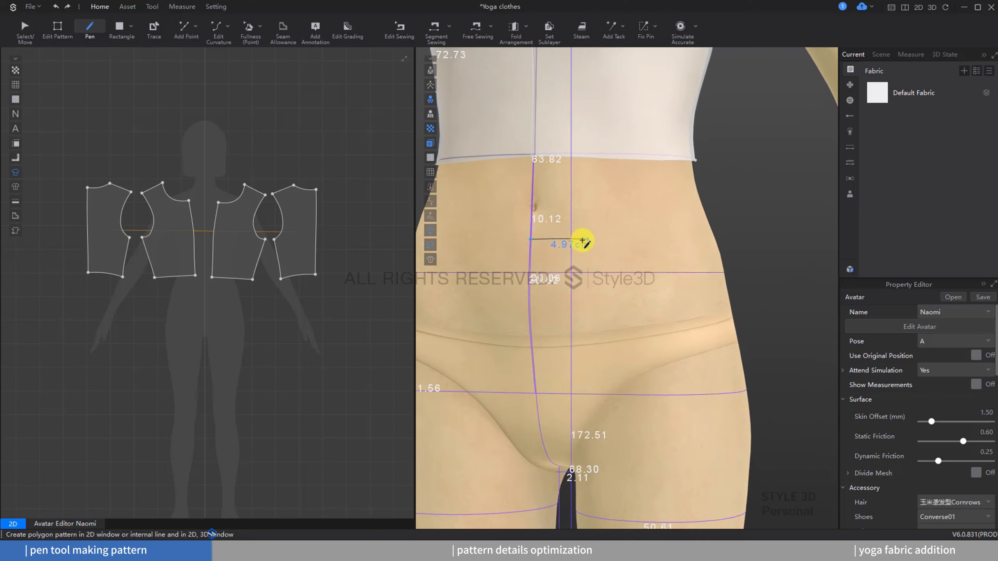
pyautogui.moveTo(586, 239); pyautogui.dragTo(532, 241, button='right')
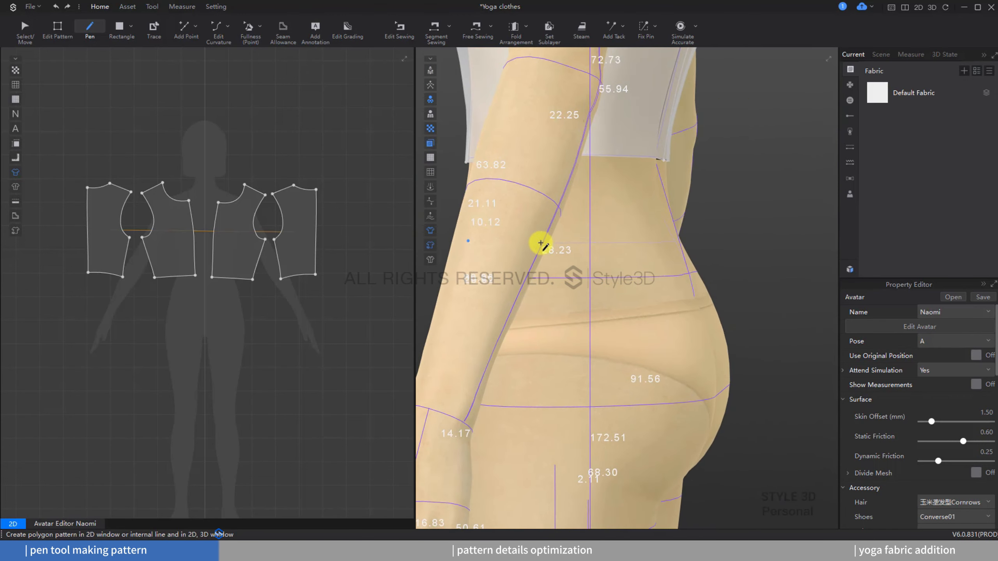
pyautogui.click(565, 244)
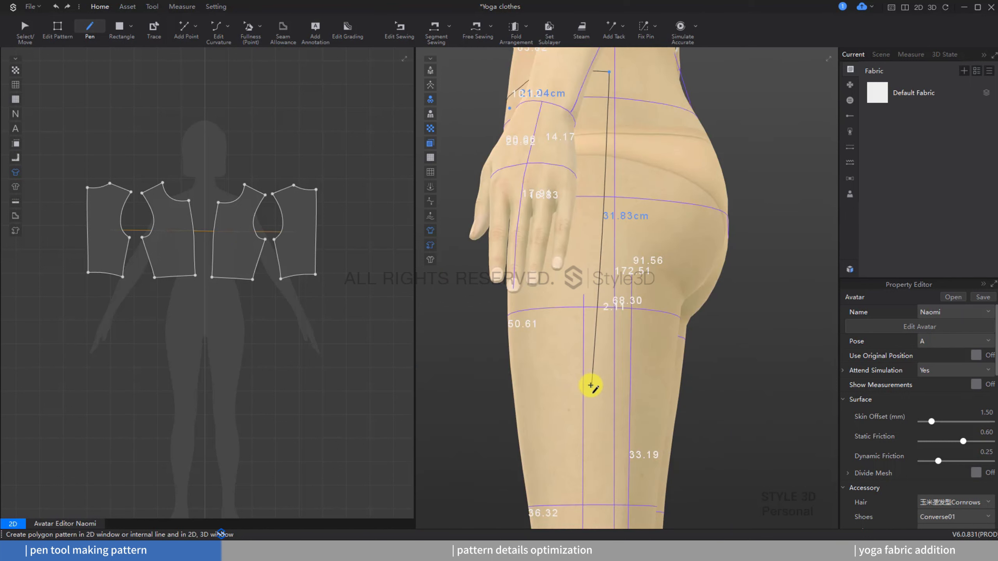
pyautogui.moveTo(590, 386); pyautogui.dragTo(600, 259, button='middle')
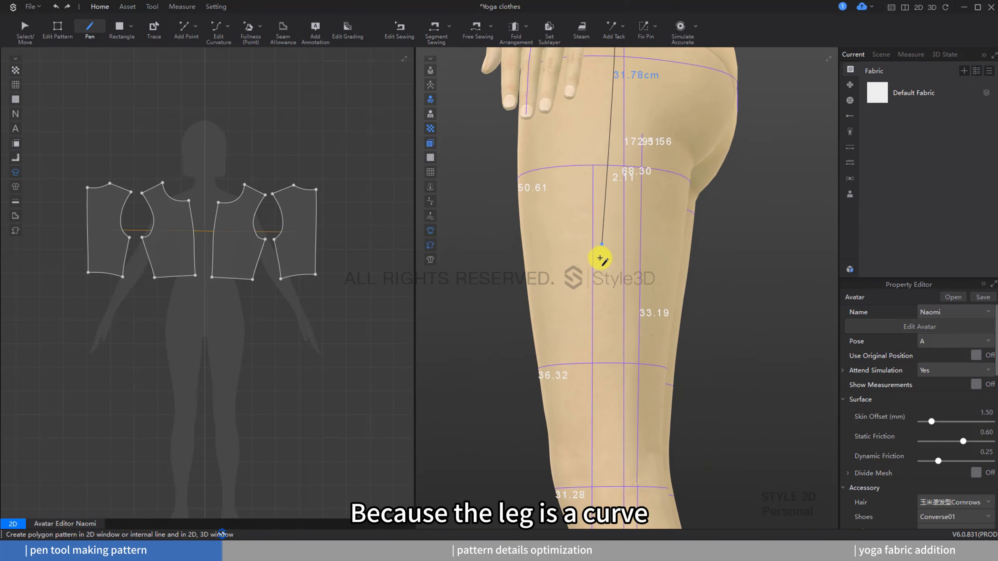
pyautogui.scroll(-1, 590, 203)
pyautogui.scroll(-3, 589, 203)
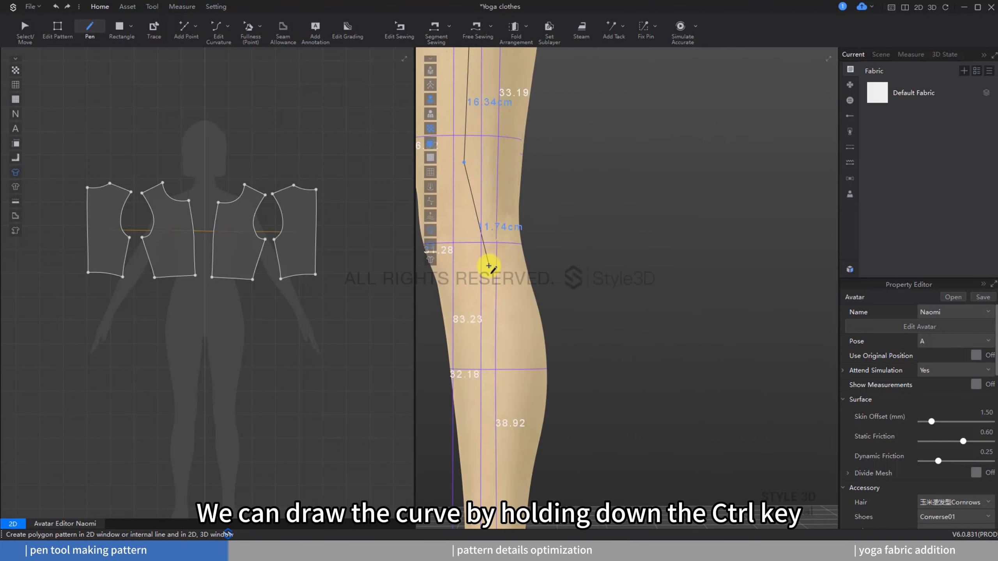
# Step: Draw the curved outer leg line down past the knee to the ankle and across the ankle
pyautogui.moveTo(489, 266); pyautogui.dragTo(566, 327, button='middle')
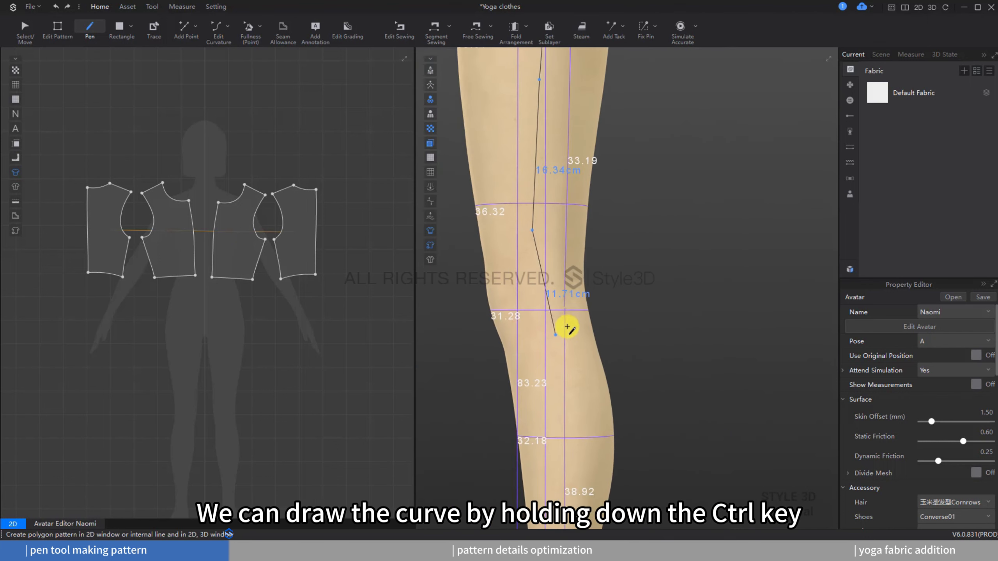
pyautogui.scroll(3, 565, 327)
pyautogui.click(521, 326)
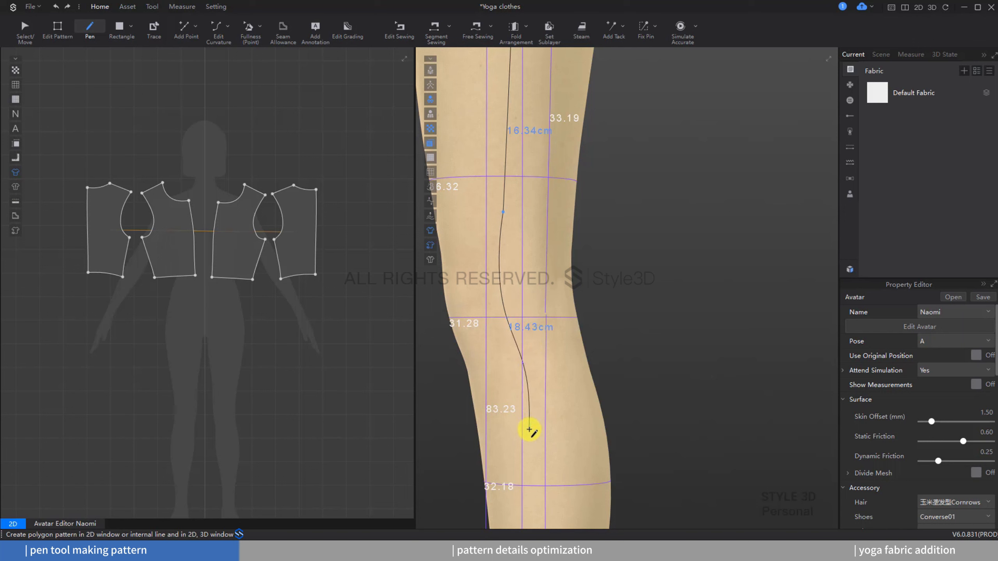
pyautogui.moveTo(530, 429); pyautogui.dragTo(549, 314, button='middle')
pyautogui.click(556, 363)
pyautogui.scroll(-2, 556, 364)
pyautogui.moveTo(555, 364); pyautogui.dragTo(546, 328, button='middle')
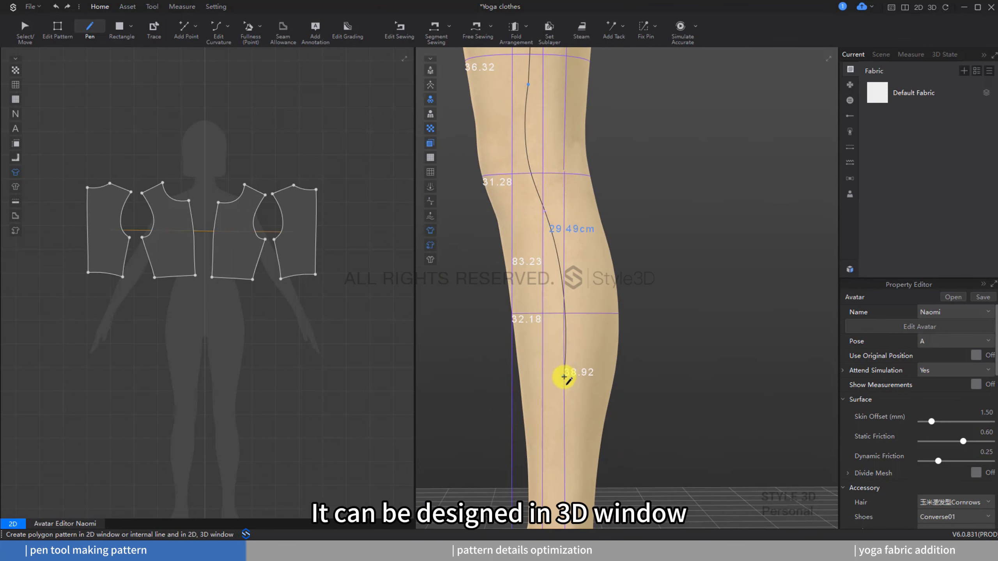
pyautogui.scroll(-2, 569, 430)
pyautogui.moveTo(561, 423); pyautogui.dragTo(585, 300, button='middle')
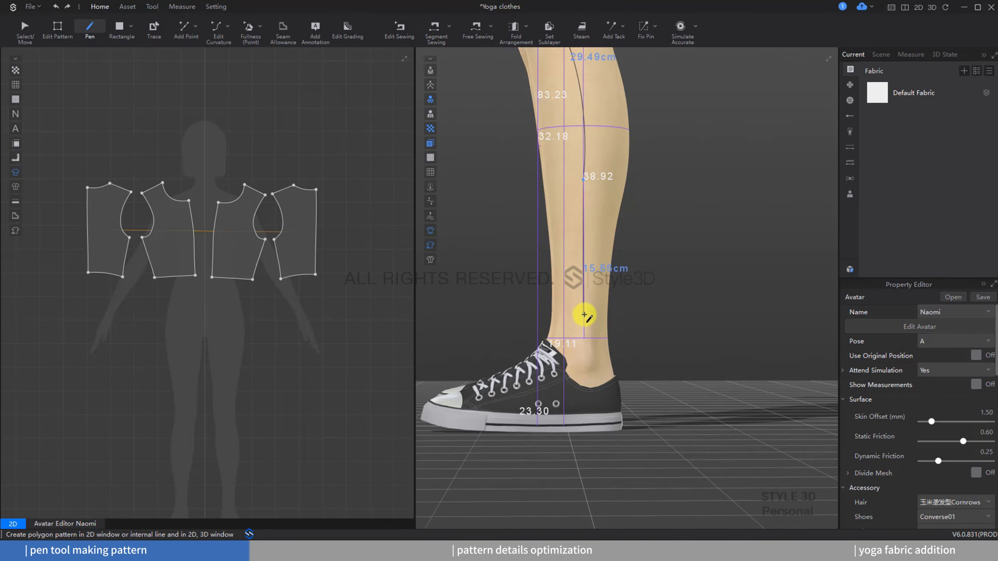
pyautogui.moveTo(575, 312); pyautogui.dragTo(652, 311, button='right')
pyautogui.scroll(3, 508, 316)
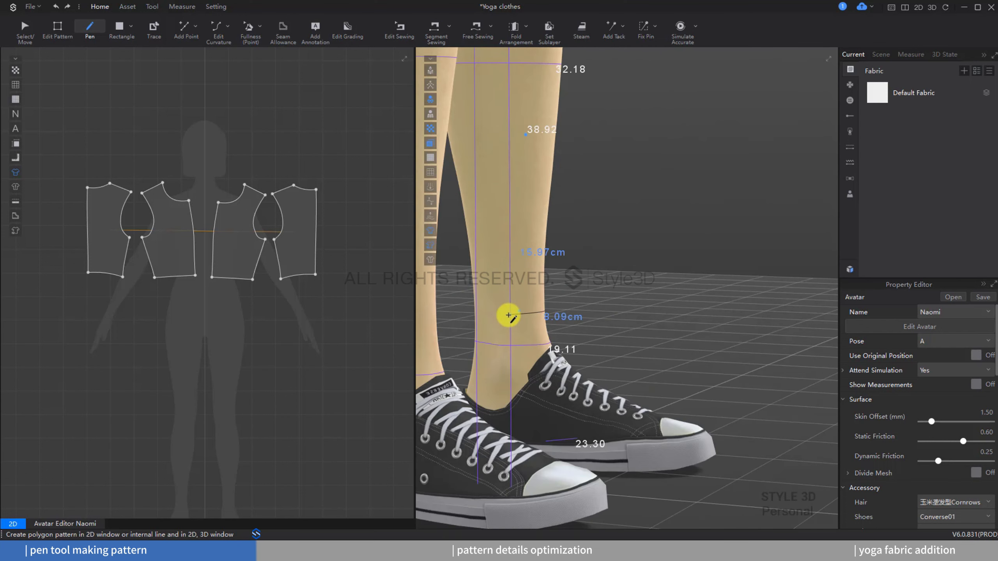
pyautogui.click(506, 315)
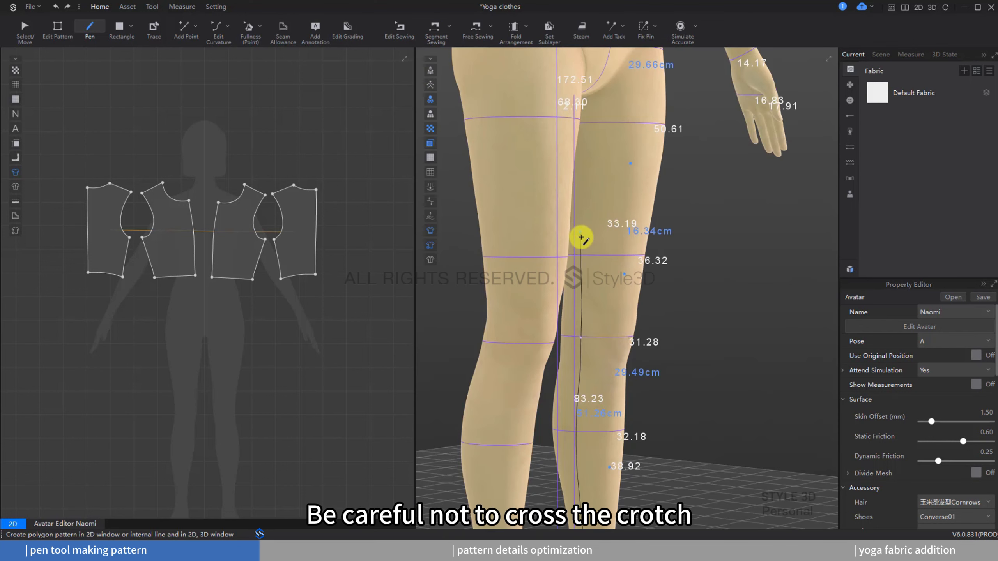
# Step: Draw the inseam up to the crotch and the front crotch curve back to the waist to close the front leg pattern
pyautogui.click(581, 242)
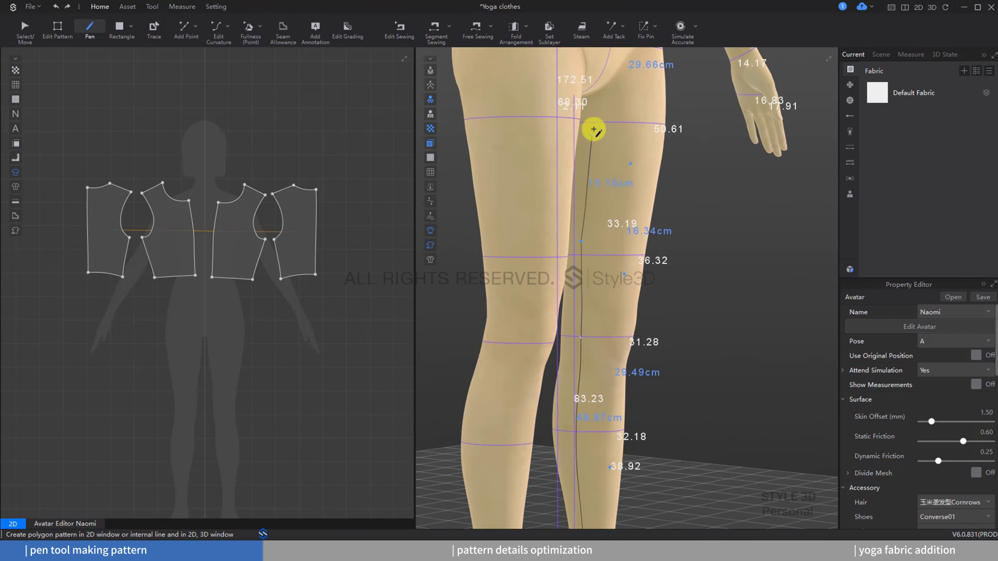
pyautogui.scroll(5, 629, 279)
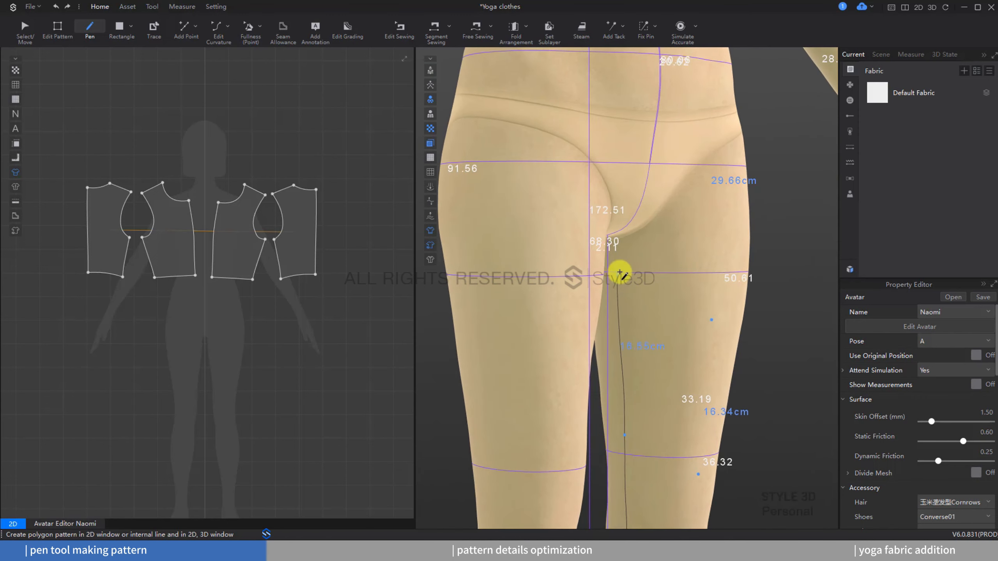
pyautogui.scroll(2, 620, 272)
pyautogui.scroll(-2, 616, 272)
pyautogui.moveTo(616, 272); pyautogui.dragTo(638, 397, button='middle')
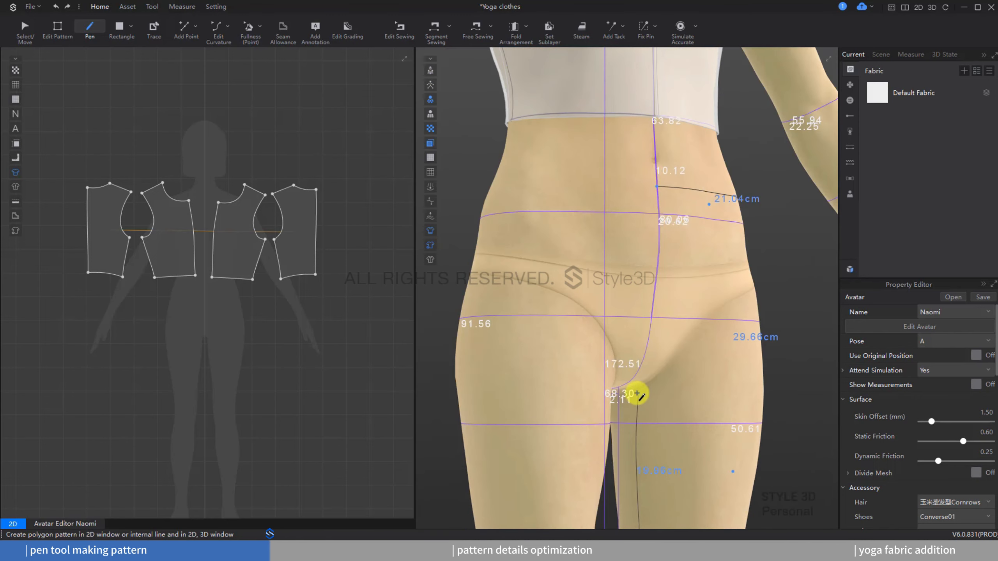
pyautogui.moveTo(620, 367); pyautogui.dragTo(604, 379, button='right')
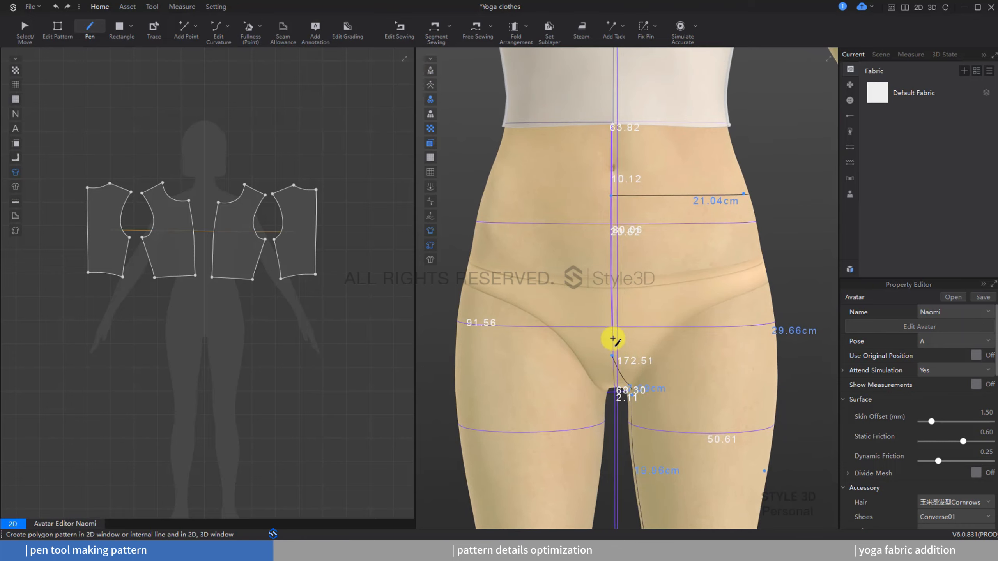
pyautogui.scroll(3, 614, 340)
pyautogui.click(608, 354)
pyautogui.scroll(1, 602, 153)
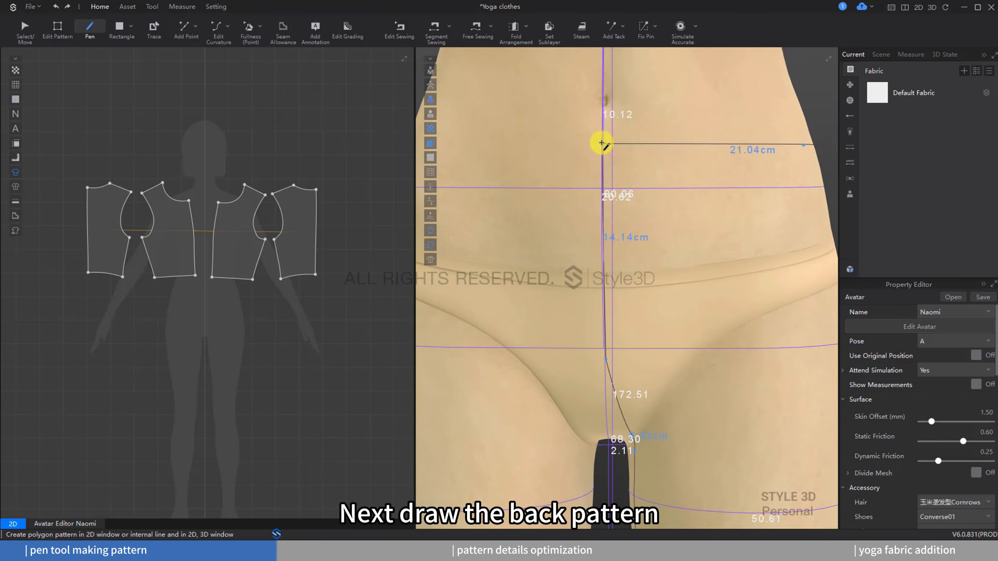
pyautogui.scroll(-3, 724, 232)
# Step: Draw the back leg pattern's waist line and back crotch curve, ending where it meets the front crotch curve
pyautogui.moveTo(724, 232); pyautogui.dragTo(526, 251, button='right')
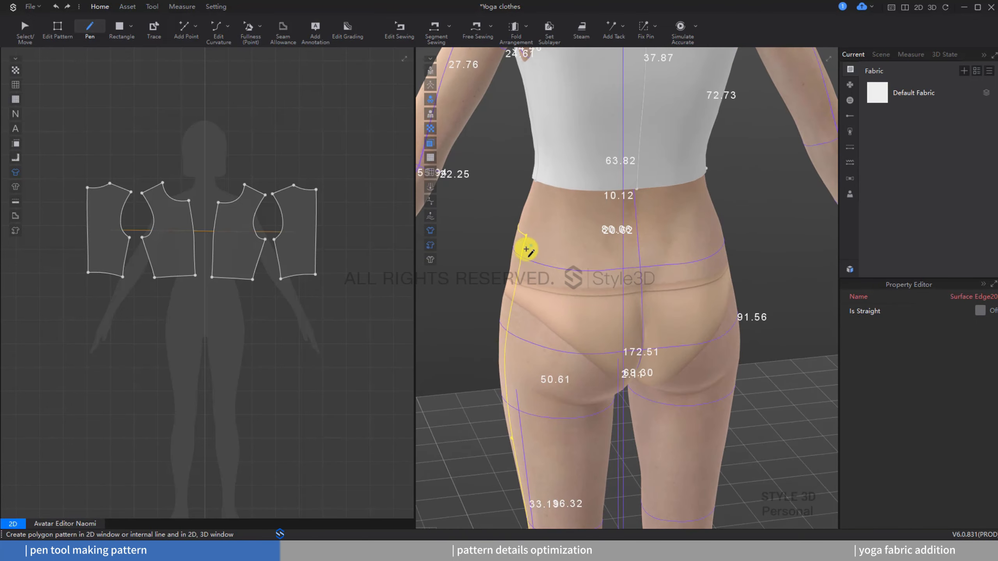
pyautogui.scroll(3, 534, 256)
pyautogui.click(497, 238)
pyautogui.moveTo(589, 249); pyautogui.dragTo(541, 283, button='right')
pyautogui.click(672, 247)
pyautogui.moveTo(672, 247); pyautogui.dragTo(656, 255, button='right')
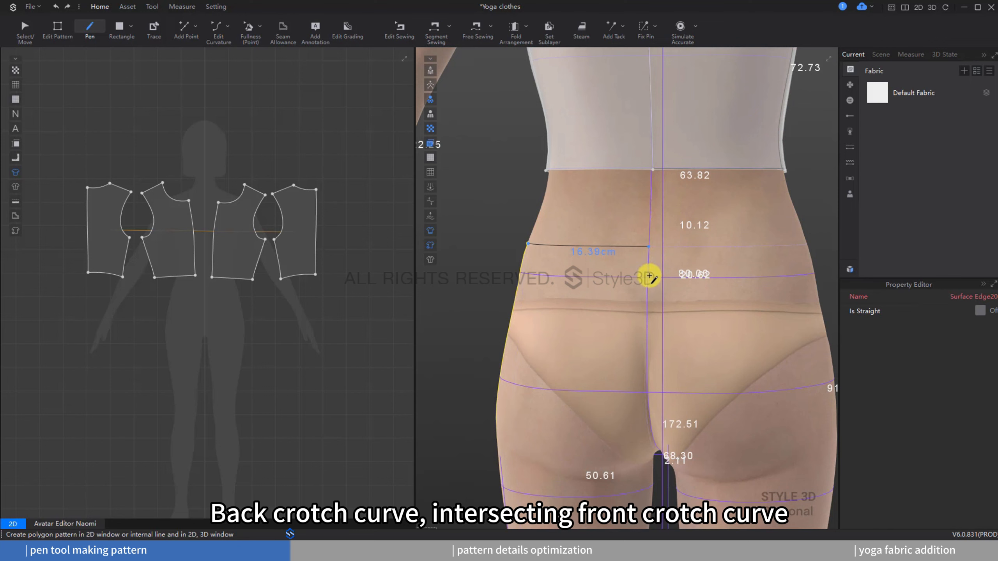
pyautogui.moveTo(629, 299); pyautogui.dragTo(639, 416, button='right')
pyautogui.moveTo(638, 408); pyautogui.dragTo(631, 331, button='middle')
pyautogui.scroll(2, 631, 331)
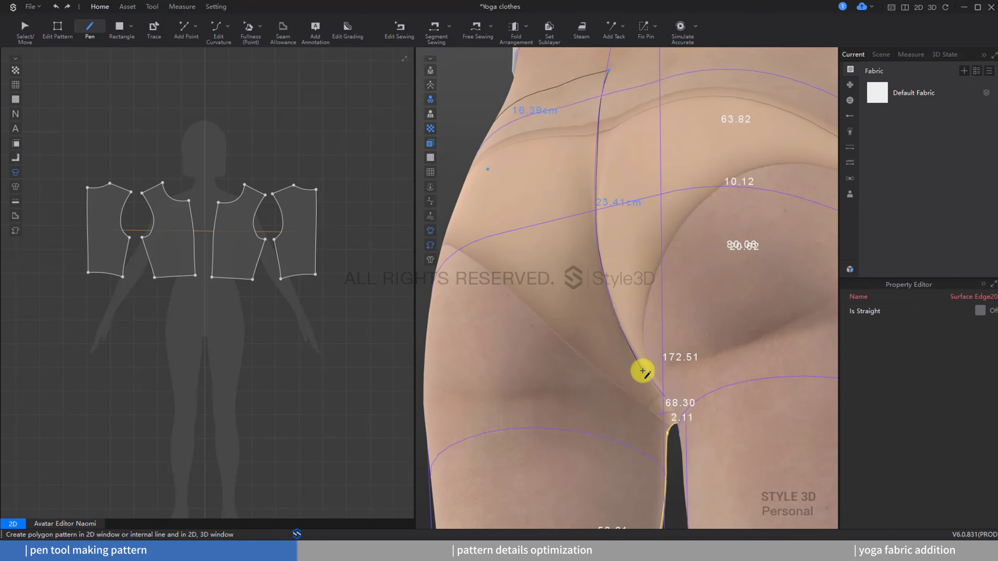
pyautogui.doubleClick(668, 435)
# Step: Extend the back leg pattern down the inner leg to the ankle to finish it
pyautogui.scroll(-2, 676, 343)
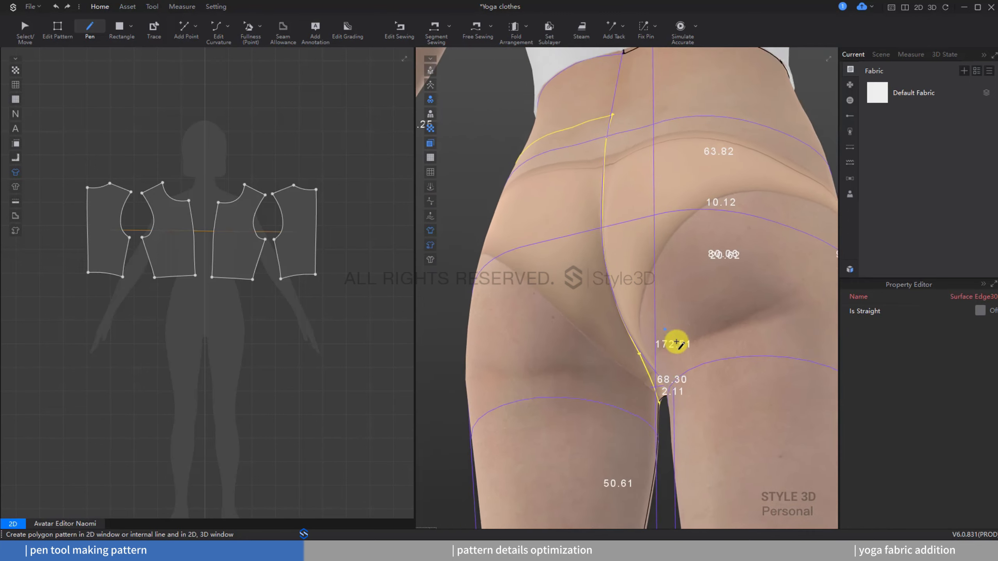
pyautogui.moveTo(676, 343); pyautogui.dragTo(701, 362, button='right')
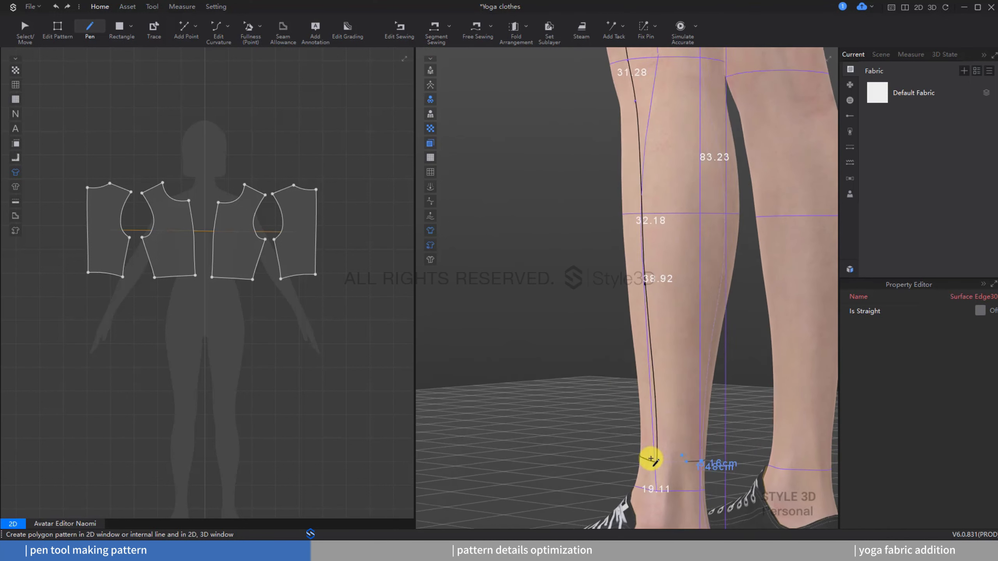
pyautogui.doubleClick(661, 463)
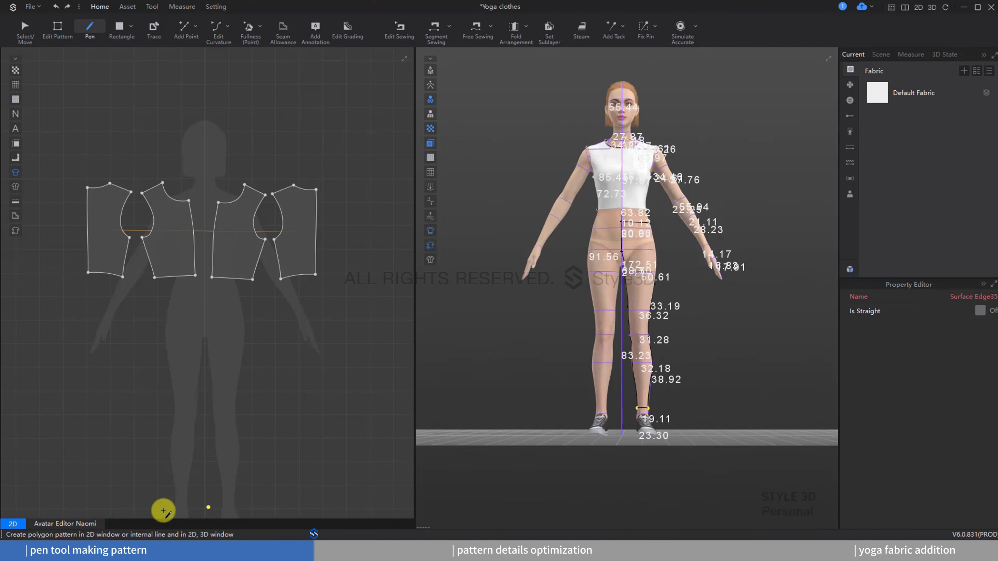
# Step: Open the avatar editor and close it again to hide the avatar measurements
pyautogui.click(82, 524)
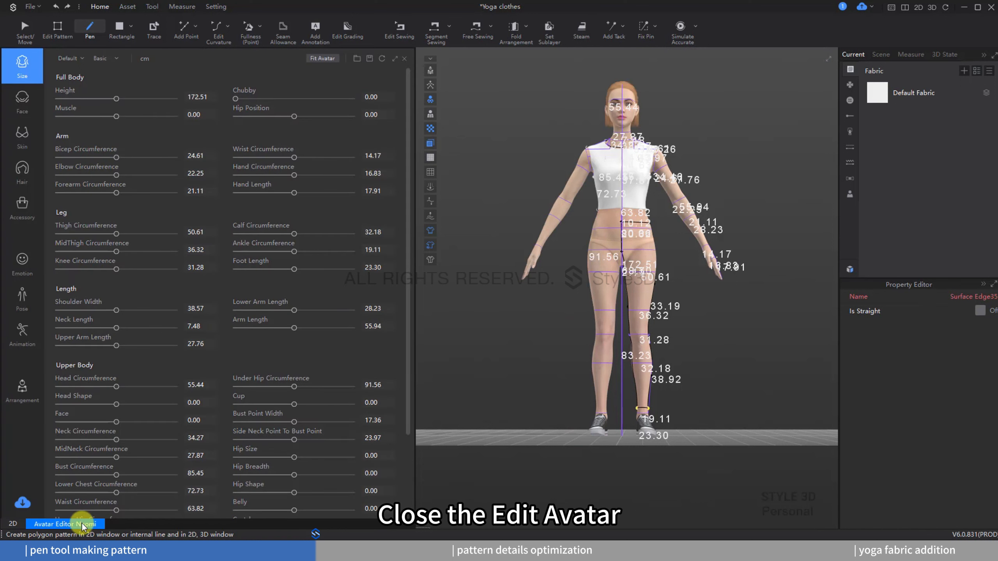
pyautogui.click(406, 60)
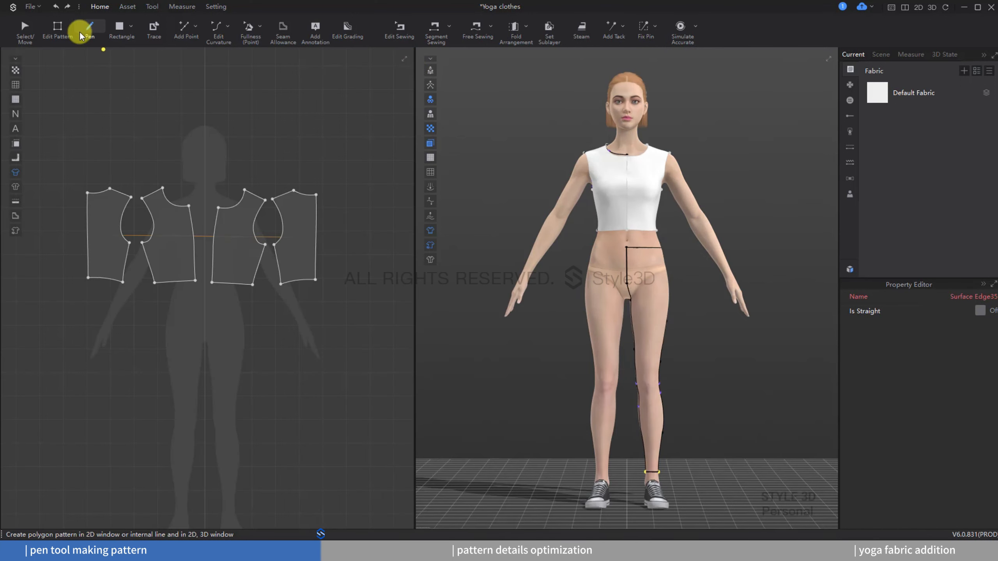
# Step: Flatten the drawn leg areas on the avatar into 2D patterns with Edit Pattern
pyautogui.click(64, 34)
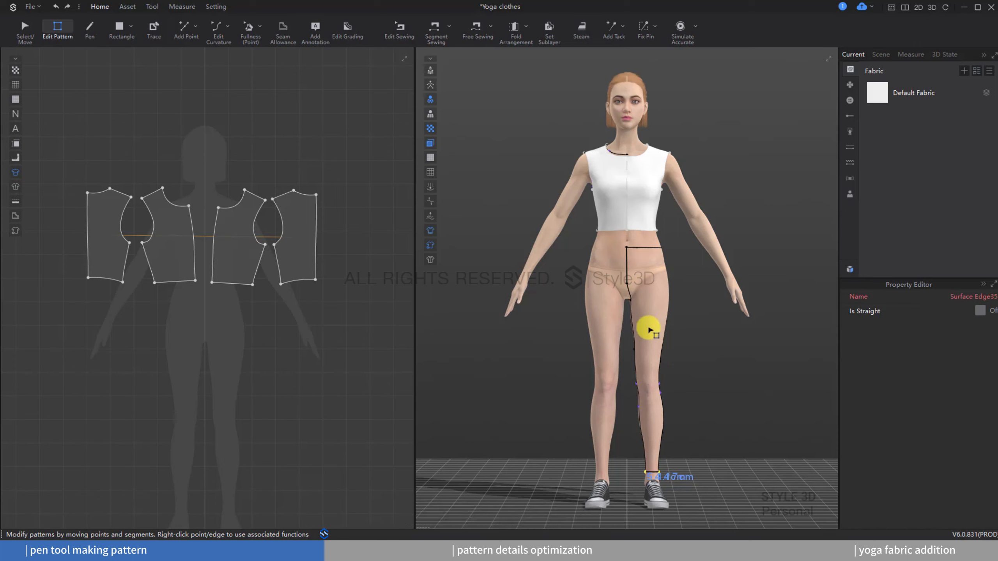
pyautogui.click(649, 314)
pyautogui.moveTo(625, 319); pyautogui.dragTo(539, 313, button='right')
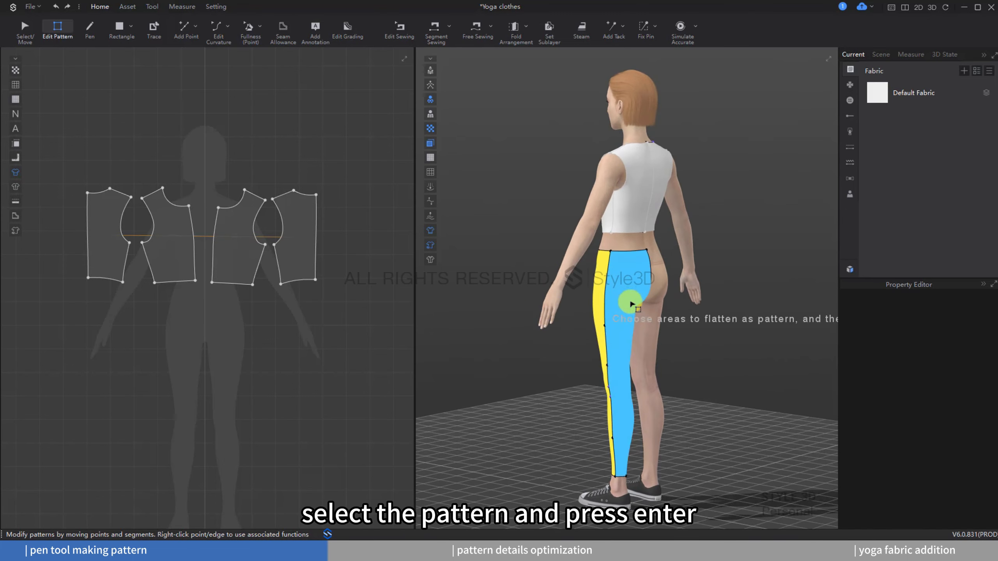
pyautogui.click(630, 302)
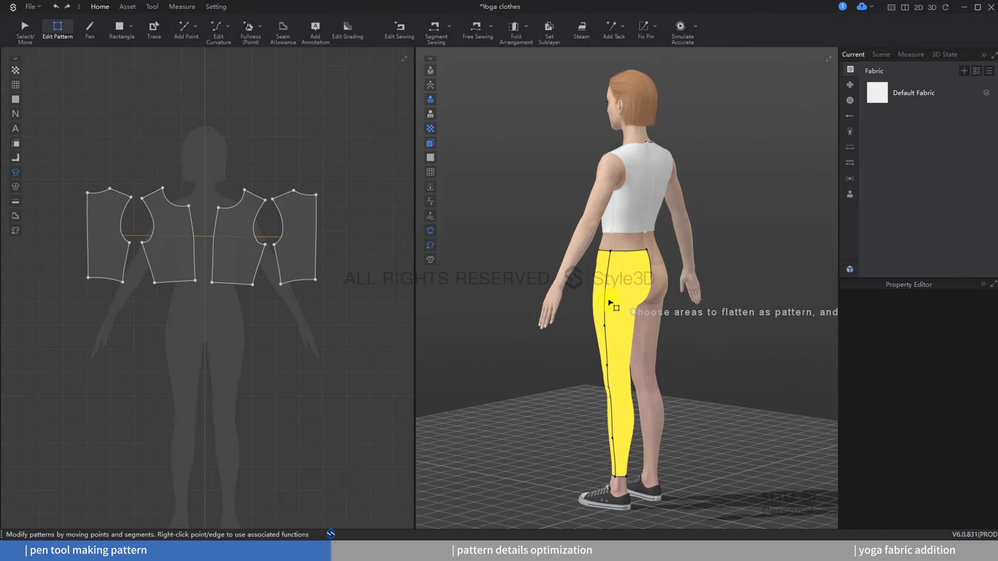
pyautogui.press('Return')
# Step: Move the flattened leg patterns to lay out the front and back pieces side by side below the top
pyautogui.moveTo(347, 339); pyautogui.dragTo(339, 279, button='right')
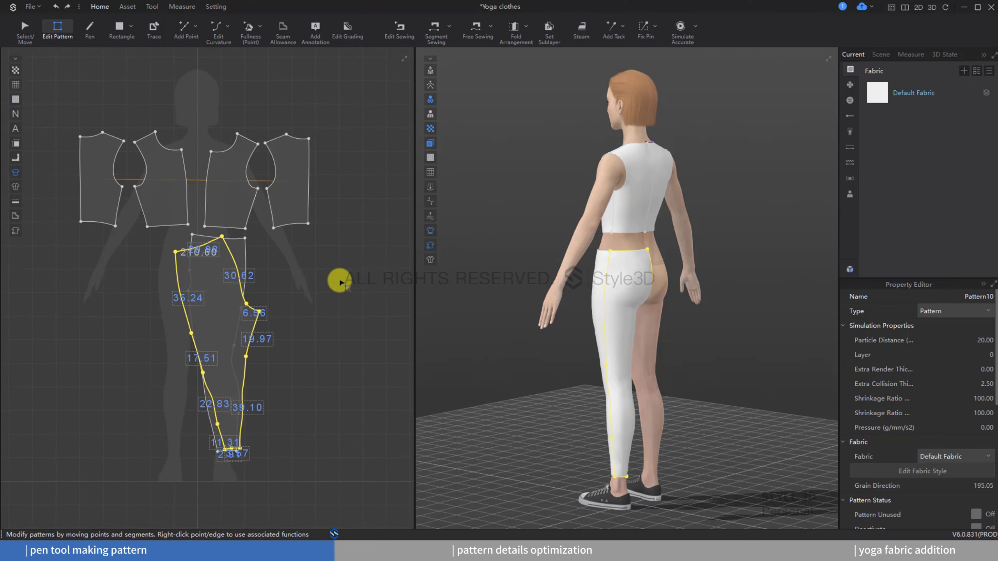
pyautogui.click(21, 35)
pyautogui.click(217, 303)
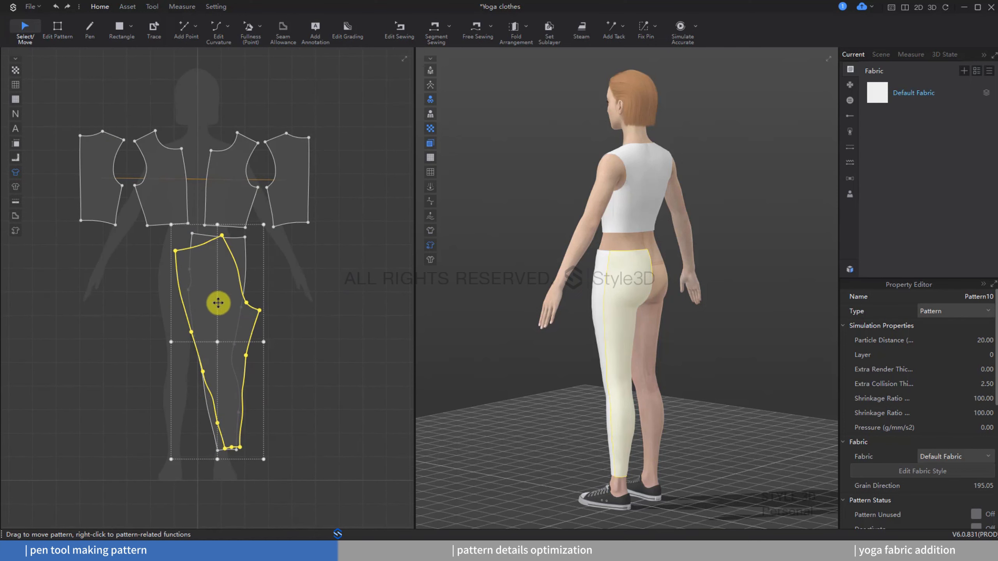
pyautogui.moveTo(228, 306); pyautogui.dragTo(329, 290)
# Step: Create a symmetric copy of both leg patterns and shape it onto the other leg with Symmetry to Shape
pyautogui.moveTo(378, 229); pyautogui.dragTo(197, 472)
pyautogui.moveTo(218, 319)
pyautogui.mouseDown()
pyautogui.moveTo(219, 310)
pyautogui.moveTo(220, 319)
pyautogui.mouseUp()
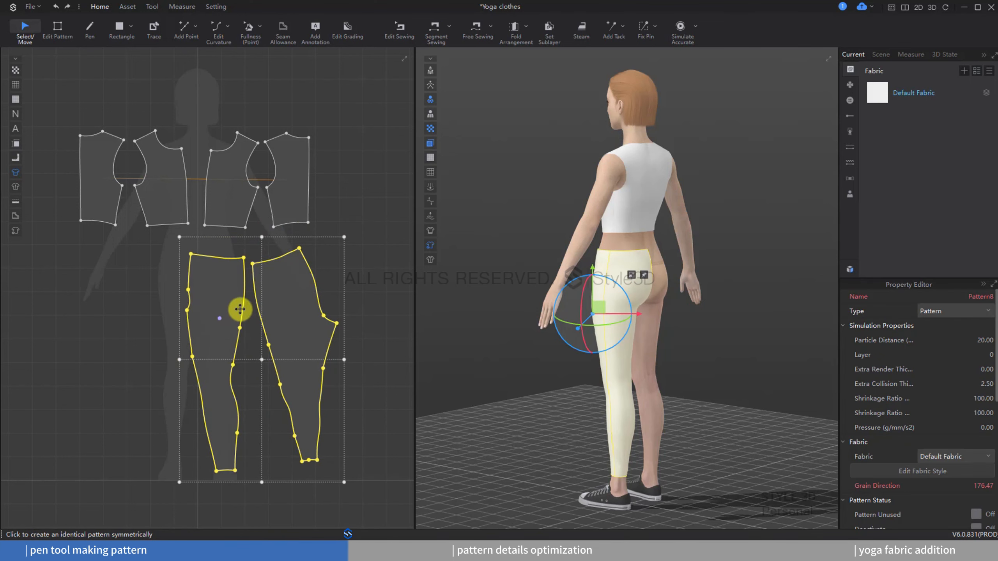
pyautogui.moveTo(101, 353); pyautogui.dragTo(137, 348, button='middle')
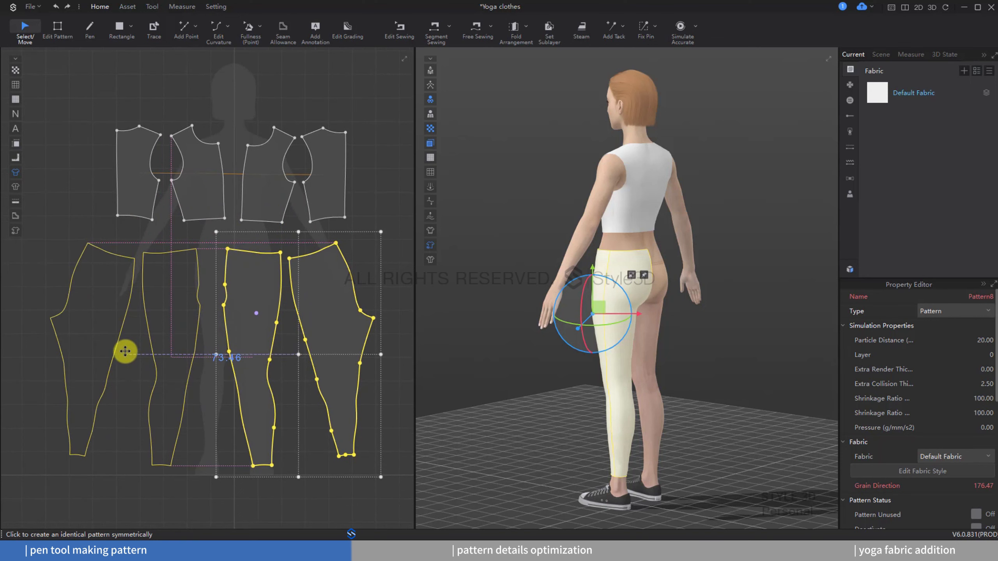
pyautogui.click(125, 351)
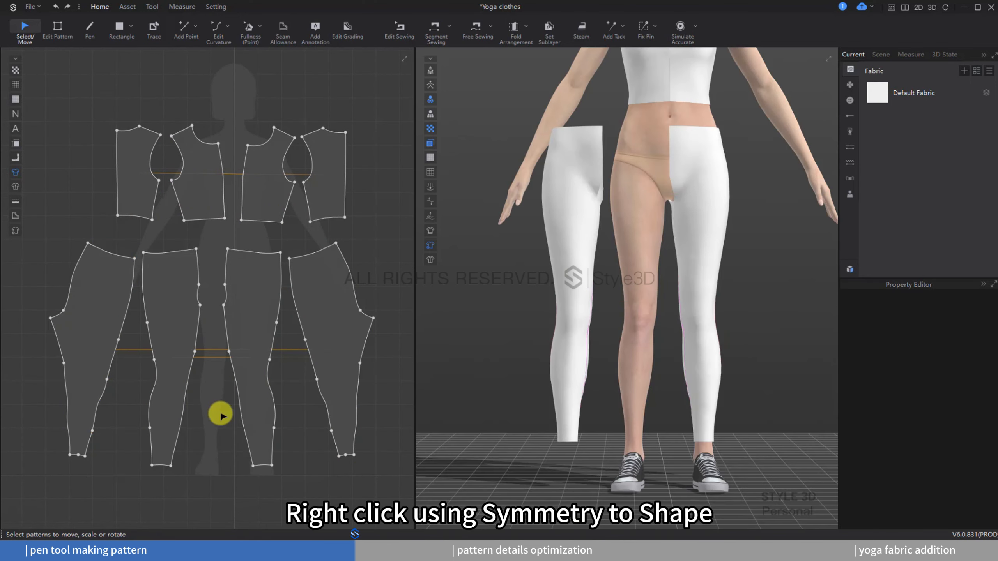
pyautogui.click(78, 453)
pyautogui.rightClick(552, 179)
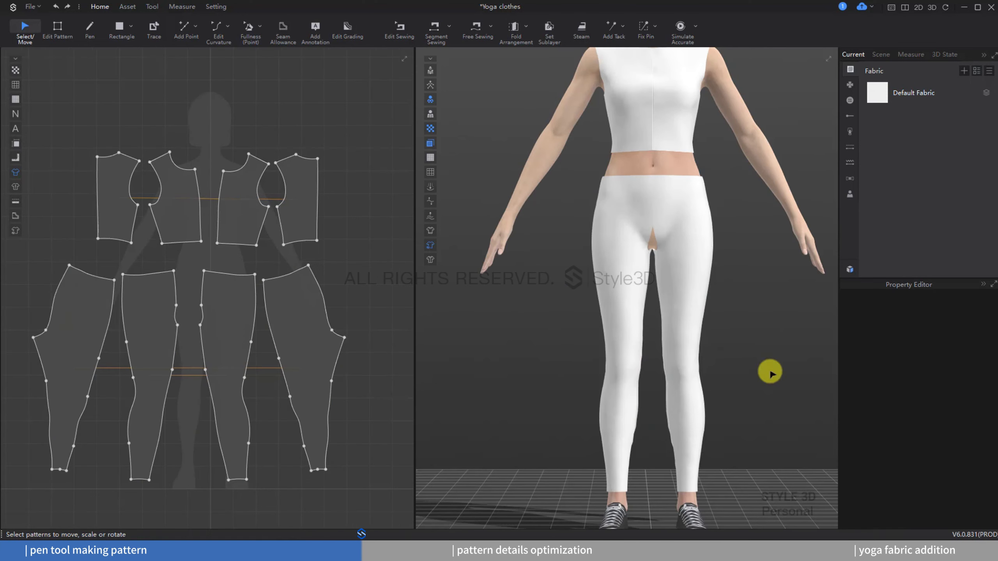
# Step: Sew the center front crotch seam between the two front leg patterns with Free Sewing
pyautogui.click(471, 29)
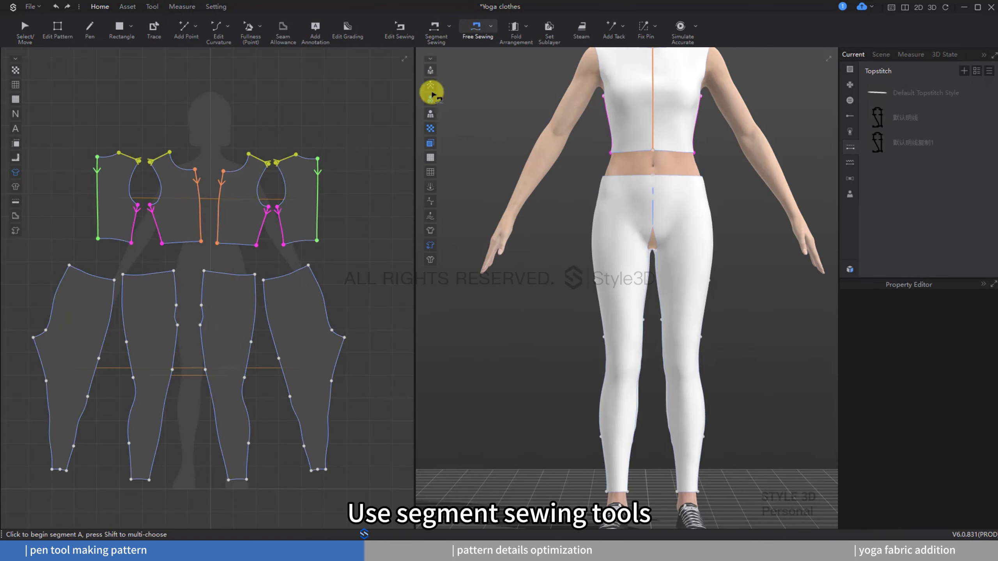
pyautogui.click(173, 272)
pyautogui.click(177, 325)
pyautogui.click(204, 271)
pyautogui.click(201, 325)
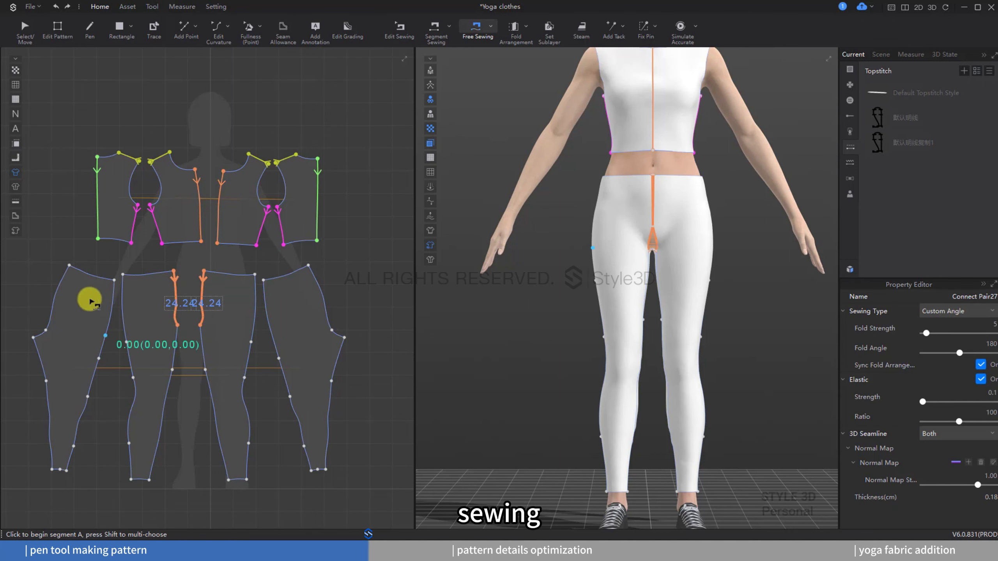
# Step: Sew the side seams and inseams between the front and back leg patterns with Free Sewing
pyautogui.click(309, 267)
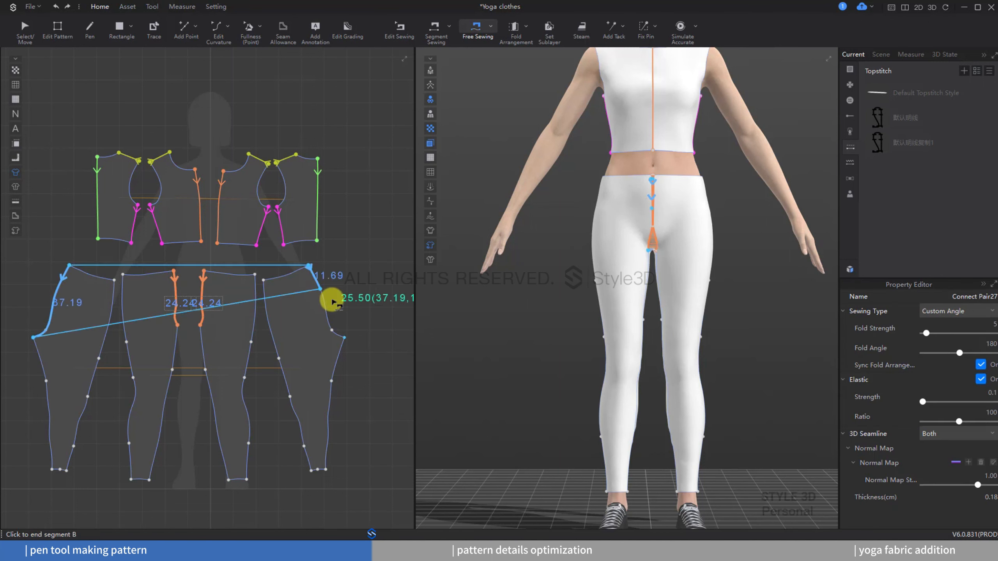
pyautogui.click(344, 337)
pyautogui.click(264, 281)
pyautogui.click(312, 470)
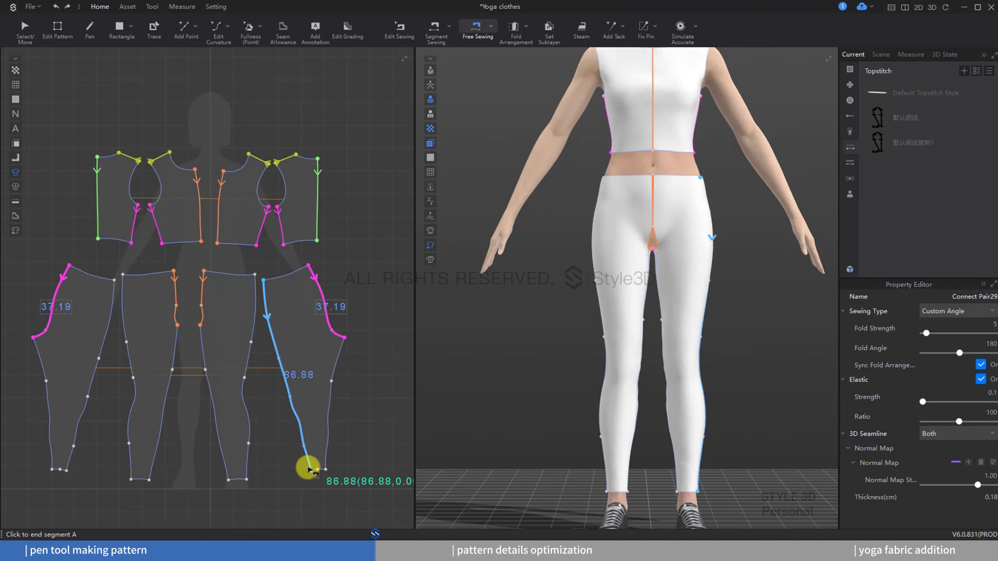
pyautogui.click(254, 274)
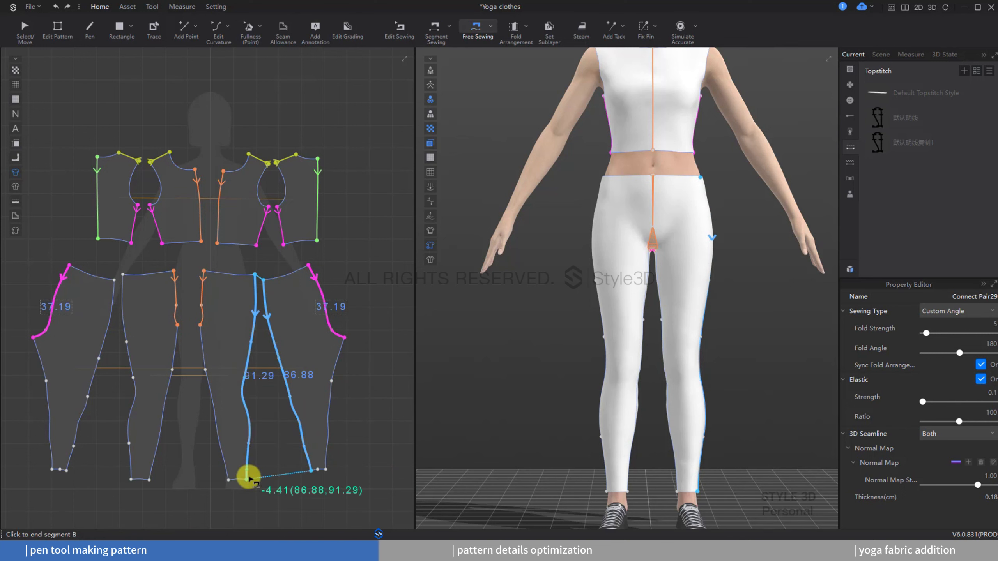
pyautogui.click(231, 448)
pyautogui.click(199, 326)
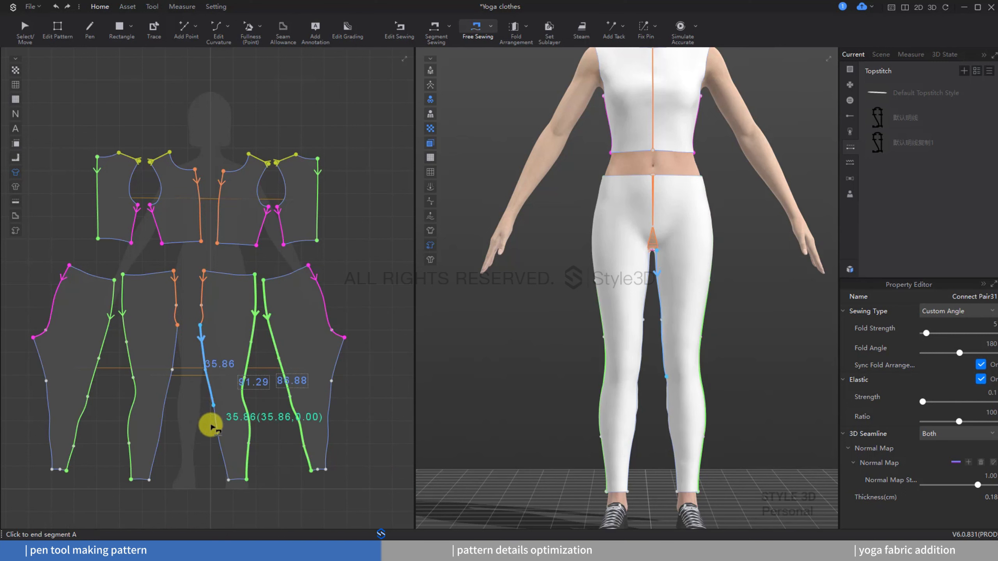
pyautogui.click(228, 477)
pyautogui.click(336, 477)
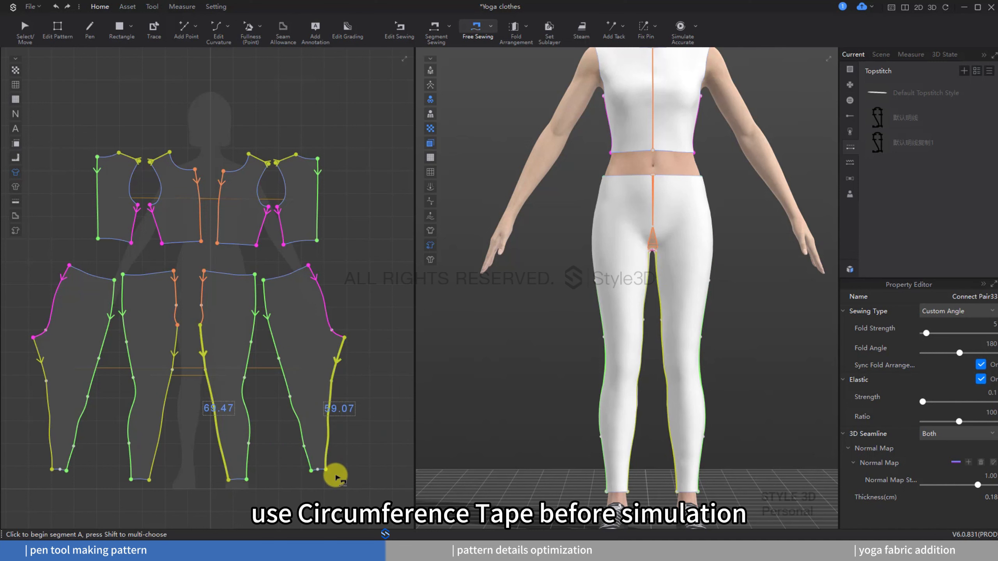
# Step: Draw a horizontal circumference tape around the avatar's waist with Circumference Tape
pyautogui.click(181, 6)
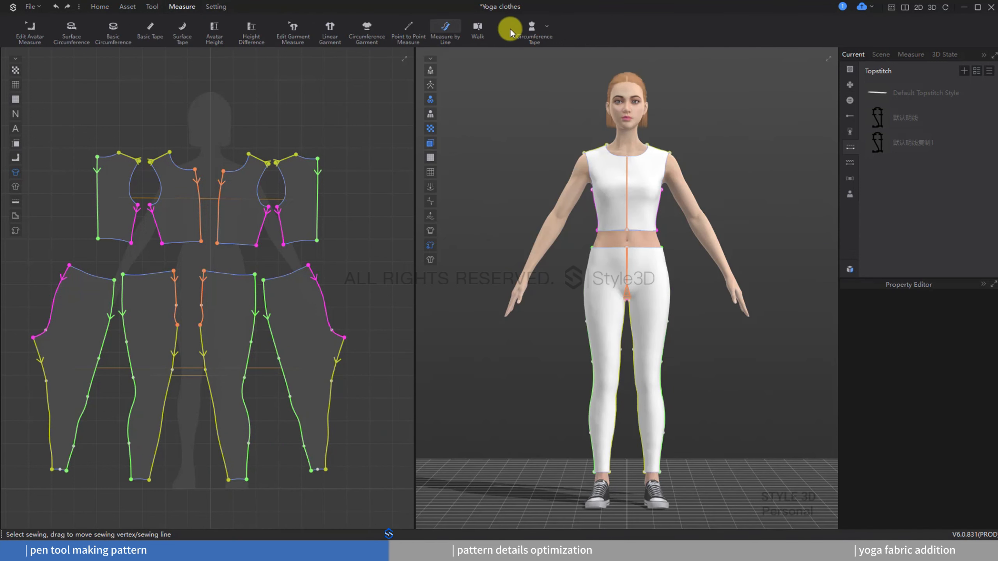
pyautogui.click(546, 28)
pyautogui.click(554, 57)
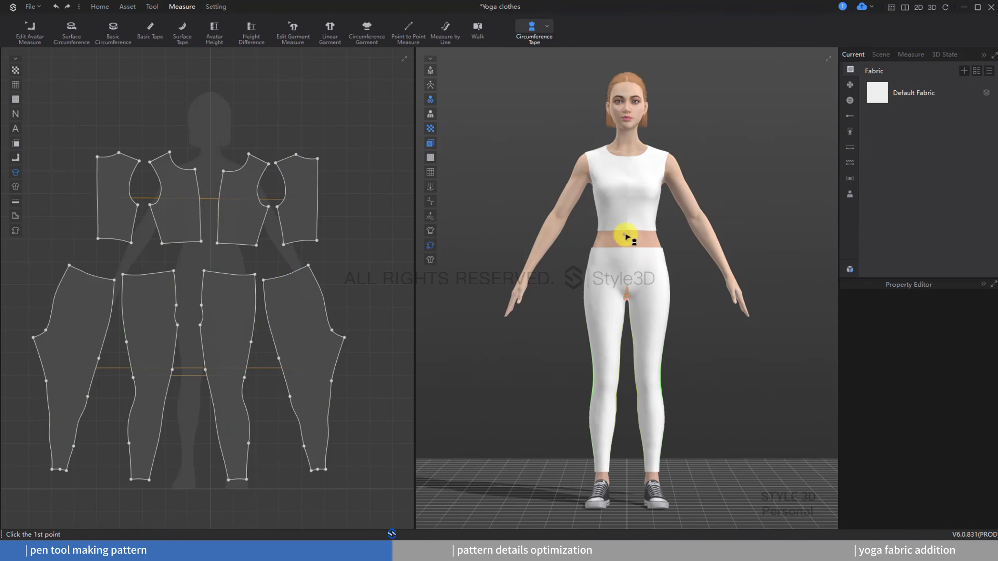
pyautogui.scroll(5, 625, 210)
pyautogui.scroll(4, 609, 381)
pyautogui.moveTo(625, 210); pyautogui.dragTo(615, 368, button='middle')
pyautogui.click(610, 381)
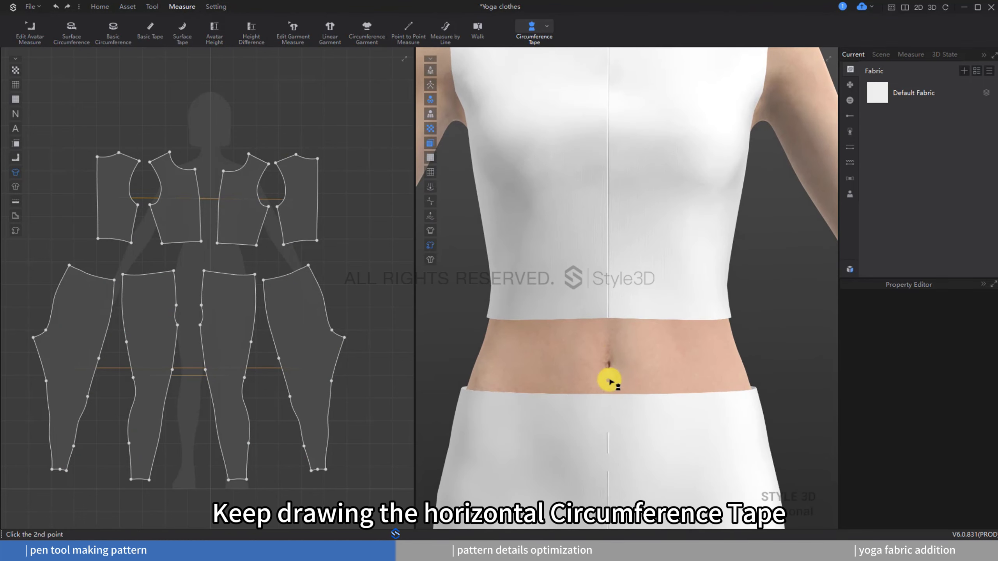
pyautogui.moveTo(687, 377); pyautogui.dragTo(477, 374, button='right')
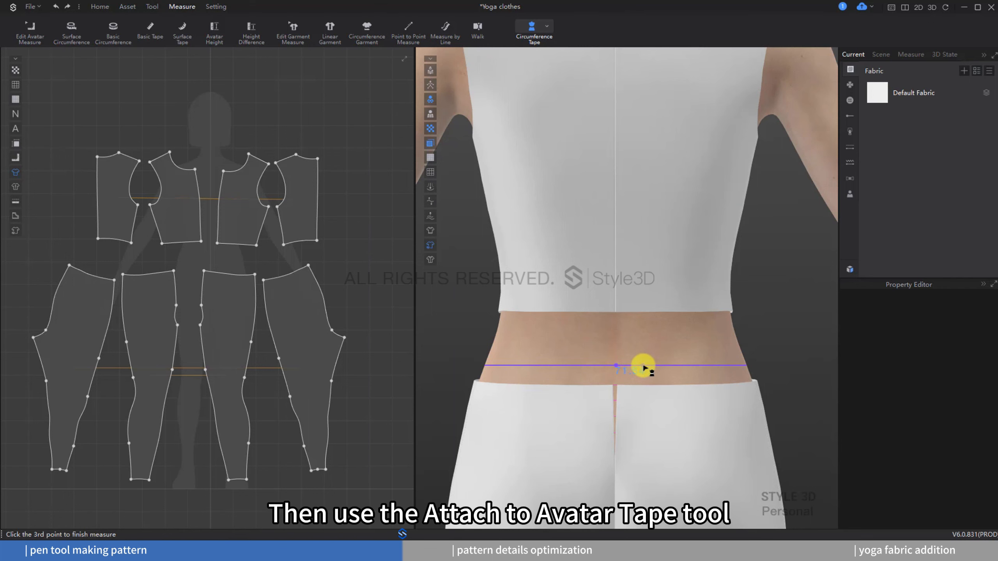
pyautogui.click(644, 368)
pyautogui.press('2')
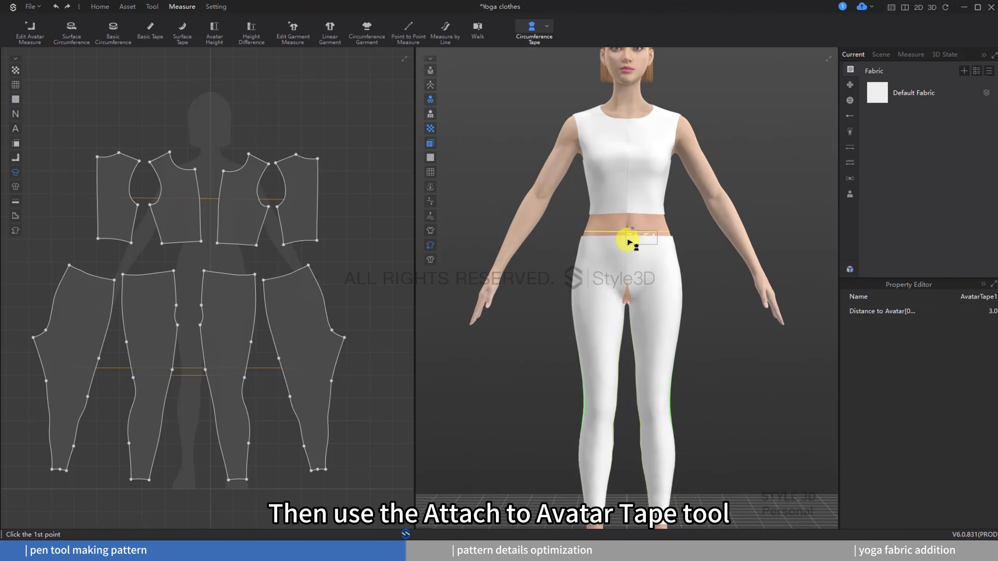
# Step: Attach the front and back waistline edges of the pants to the waist tape with Attach to Avatar Tape
pyautogui.scroll(2, 631, 244)
pyautogui.moveTo(625, 248); pyautogui.dragTo(607, 307, button='middle')
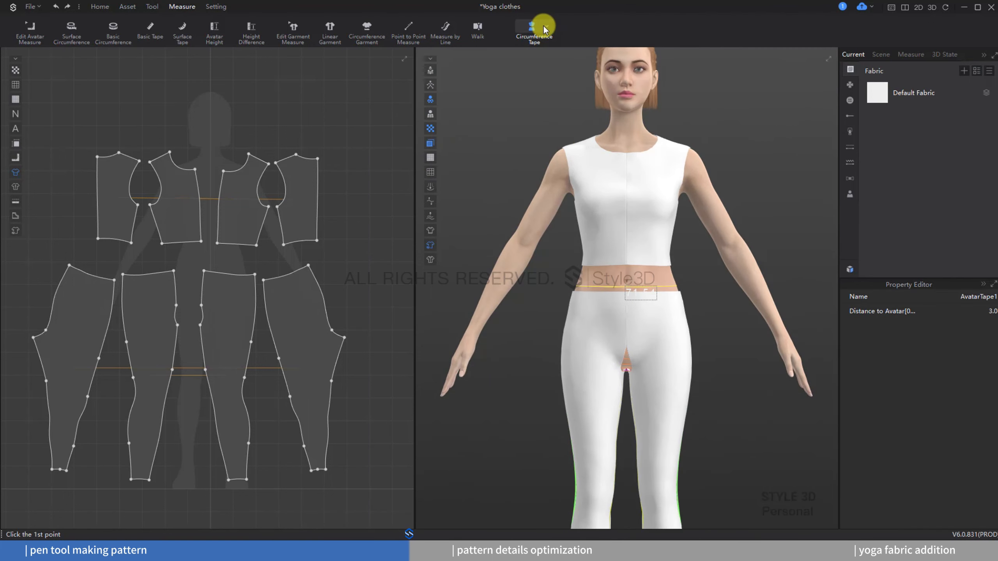
pyautogui.click(546, 27)
pyautogui.click(544, 84)
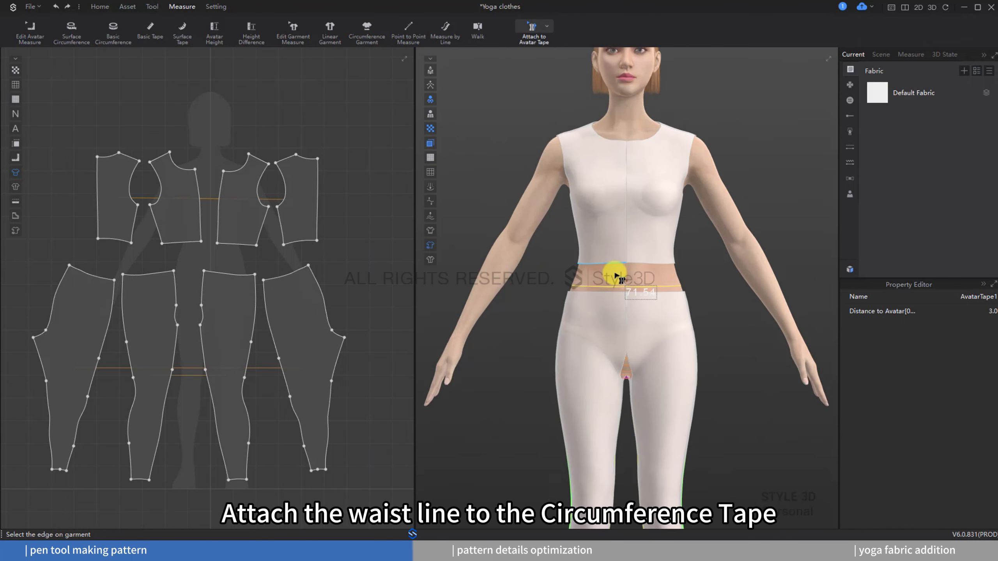
pyautogui.scroll(2, 615, 275)
pyautogui.click(590, 293)
pyautogui.click(591, 287)
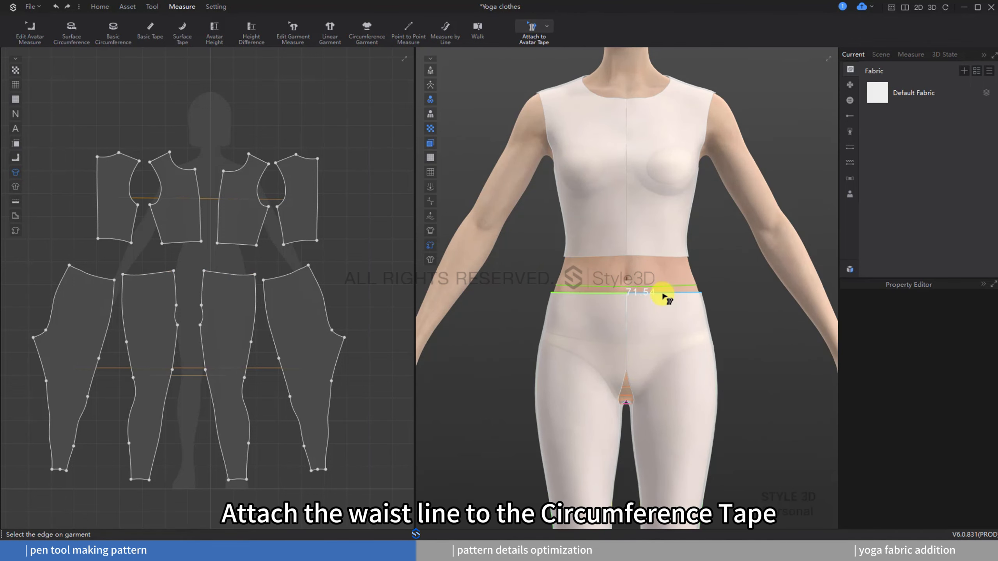
pyautogui.click(663, 294)
pyautogui.click(666, 286)
pyautogui.moveTo(665, 287); pyautogui.dragTo(528, 304, button='right')
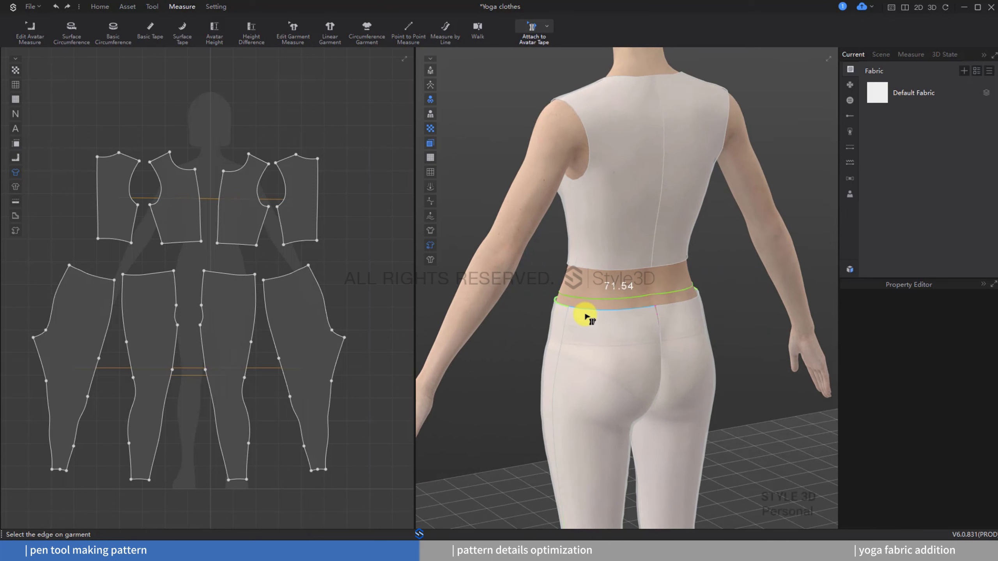
pyautogui.click(586, 312)
pyautogui.click(592, 299)
pyautogui.click(686, 300)
pyautogui.click(686, 289)
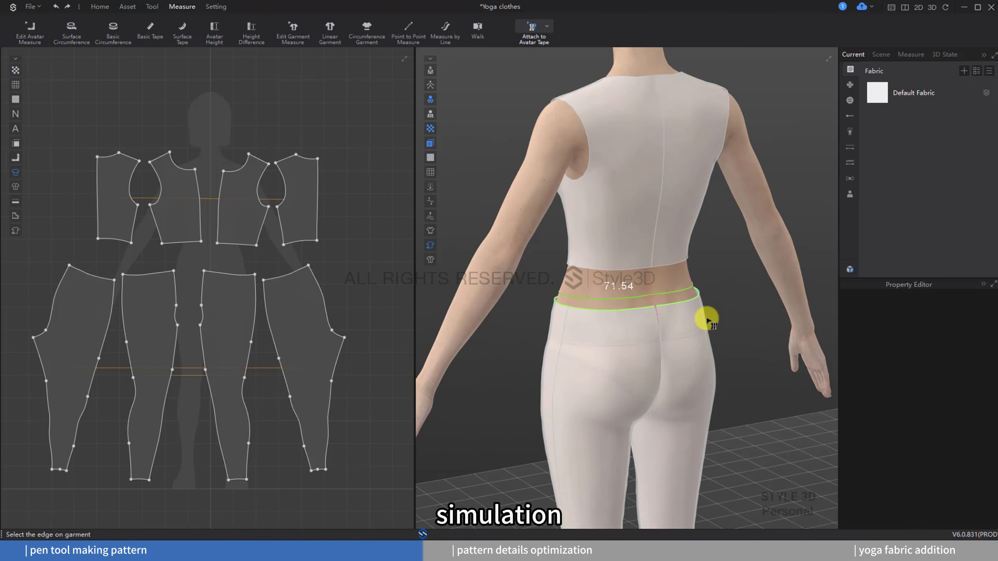
pyautogui.press('2')
# Step: Run the accurate simulation and select the leg patterns penetrating at the ankles
pyautogui.click(101, 7)
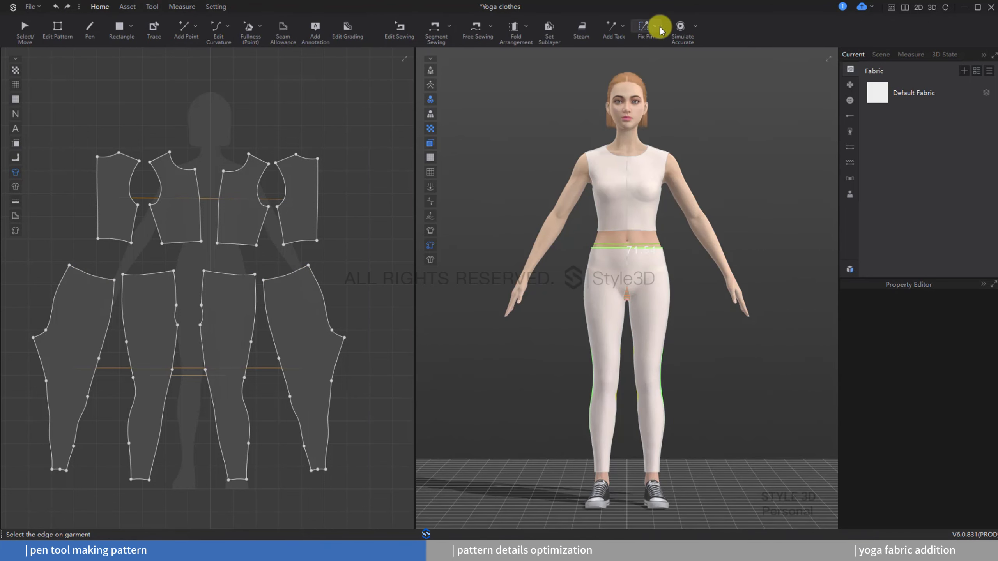
pyautogui.click(682, 32)
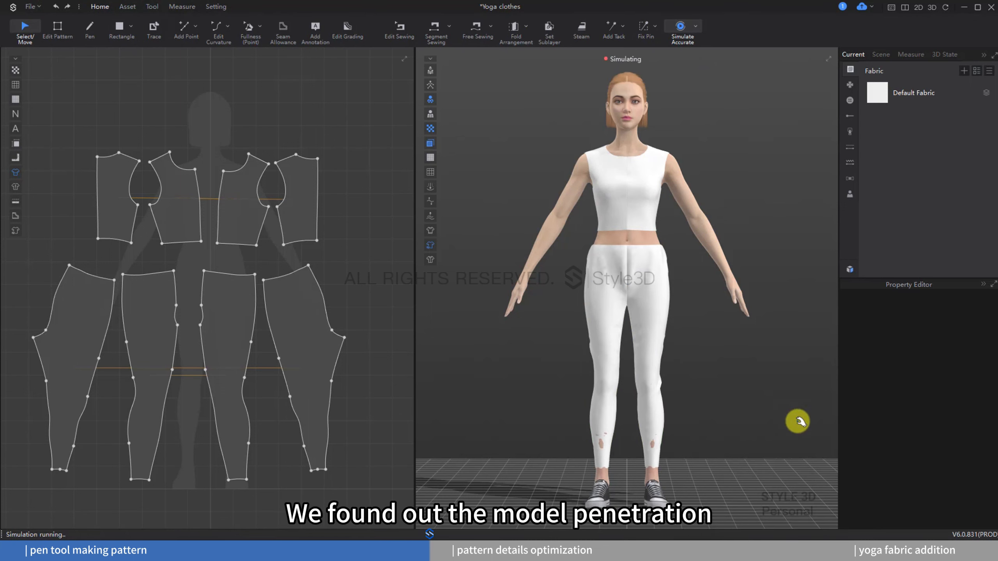
pyautogui.click(644, 456)
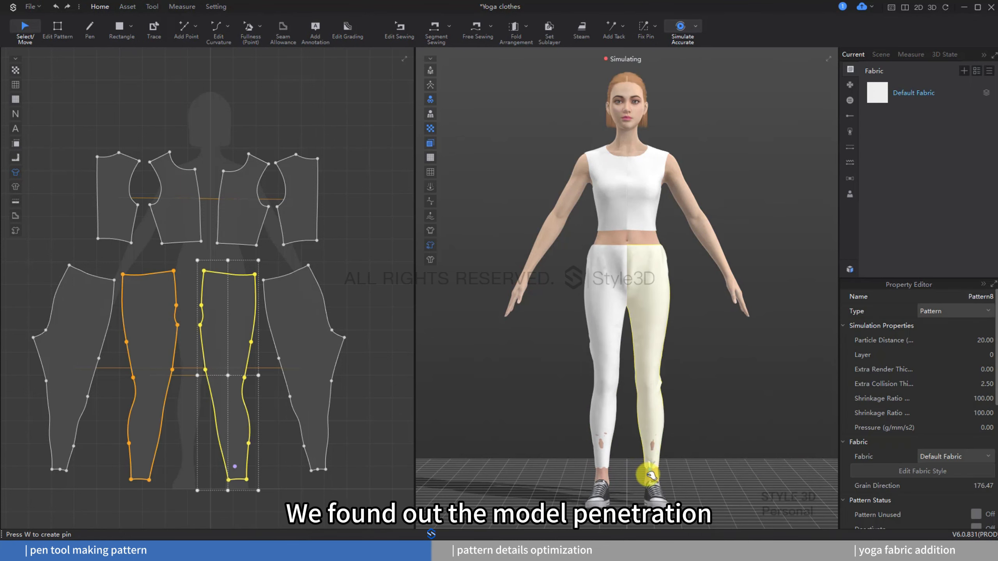
pyautogui.click(596, 450)
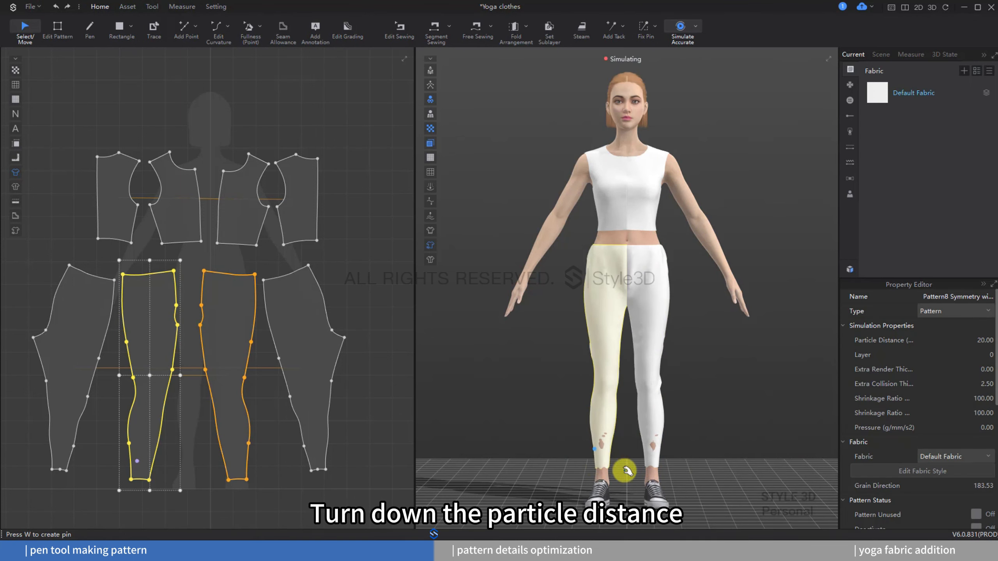
# Step: Stop the simulation, select all patterns and set their particle distance to 10
pyautogui.click(680, 27)
pyautogui.moveTo(383, 127); pyautogui.dragTo(11, 511)
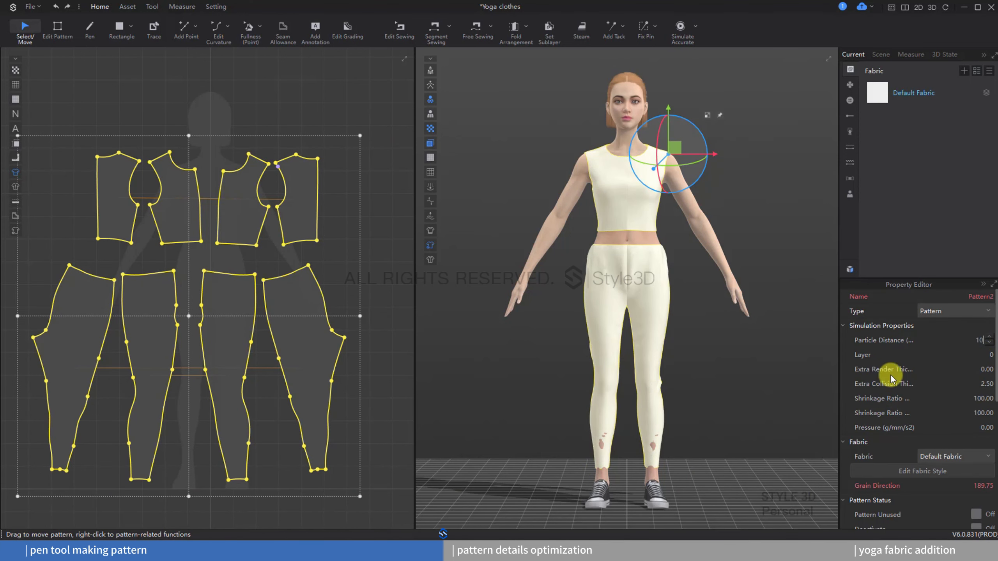
pyautogui.click(781, 212)
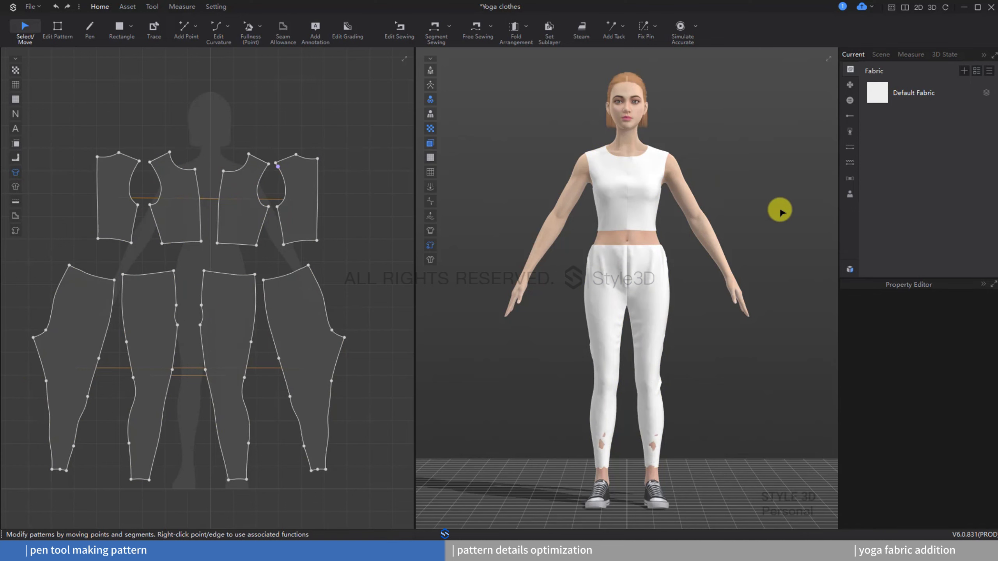
# Step: Rerun the simulation and move the front crotch waist vertex of a front leg pattern 3 cm with Edit Pattern
pyautogui.click(681, 35)
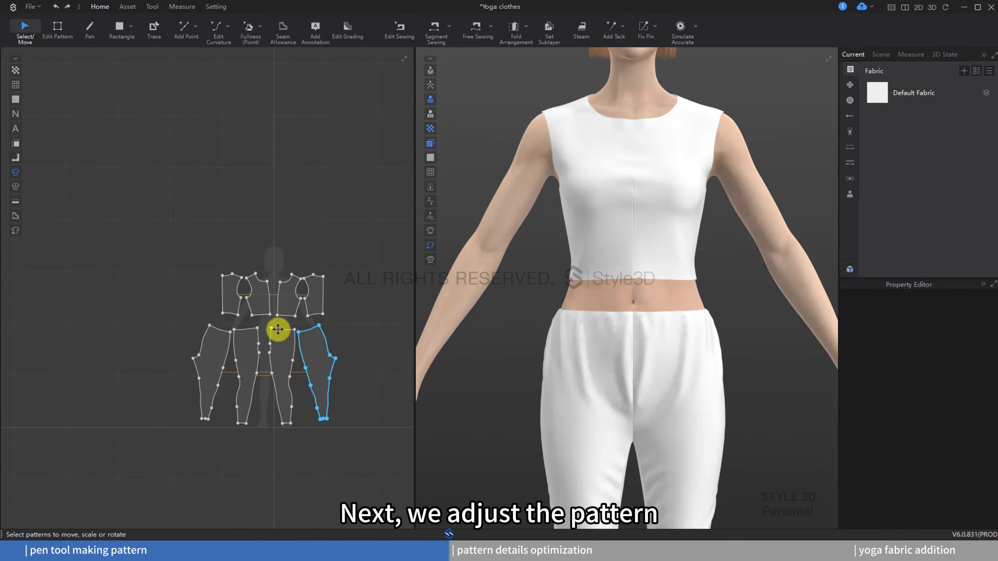
pyautogui.scroll(6, 276, 330)
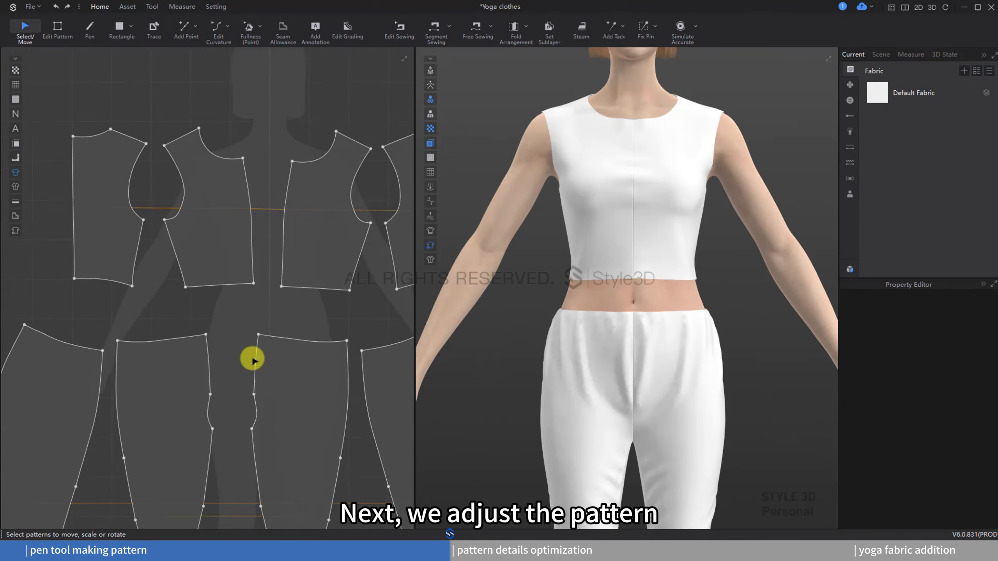
pyautogui.click(55, 27)
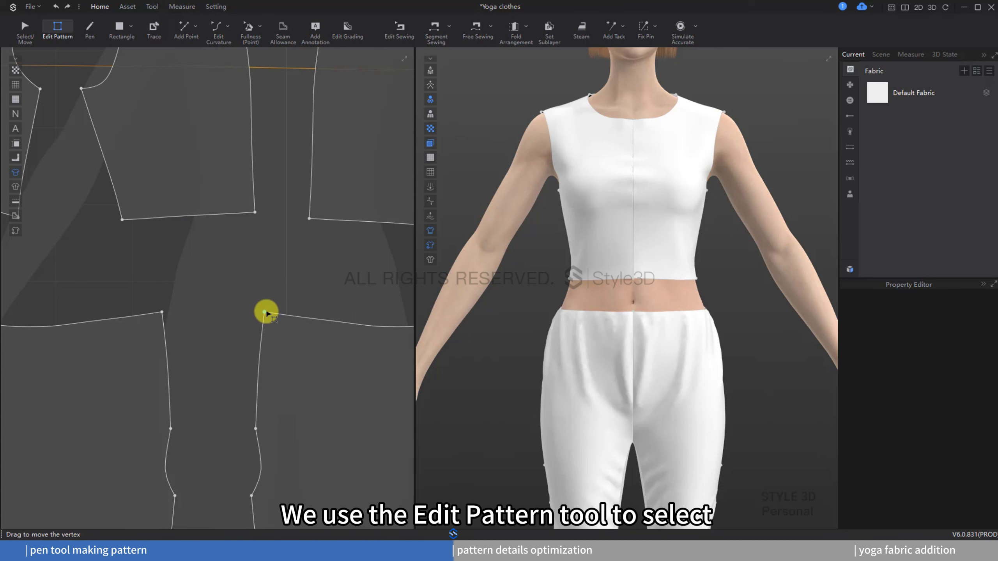
pyautogui.moveTo(265, 312); pyautogui.dragTo(287, 318)
pyautogui.rightClick(287, 317)
pyautogui.write('3')
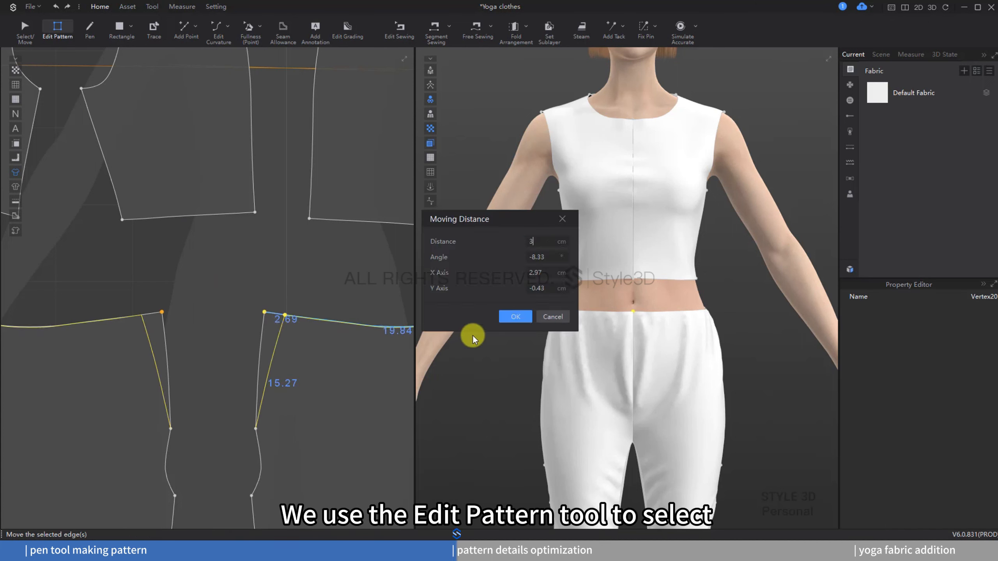
pyautogui.click(515, 318)
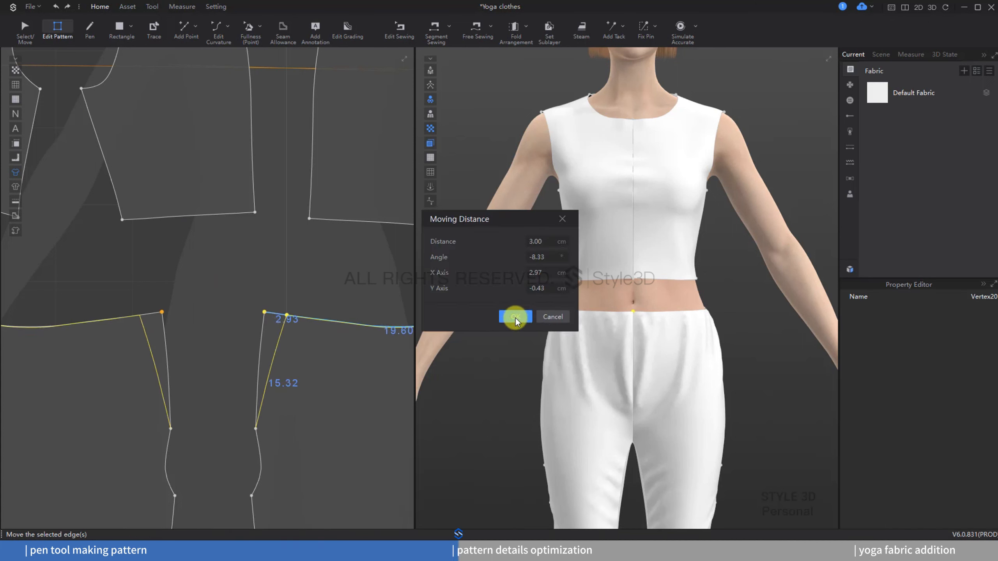
# Step: Move the back crotch waist vertex of a back leg pattern about 1.34 cm with Edit Pattern
pyautogui.click(677, 31)
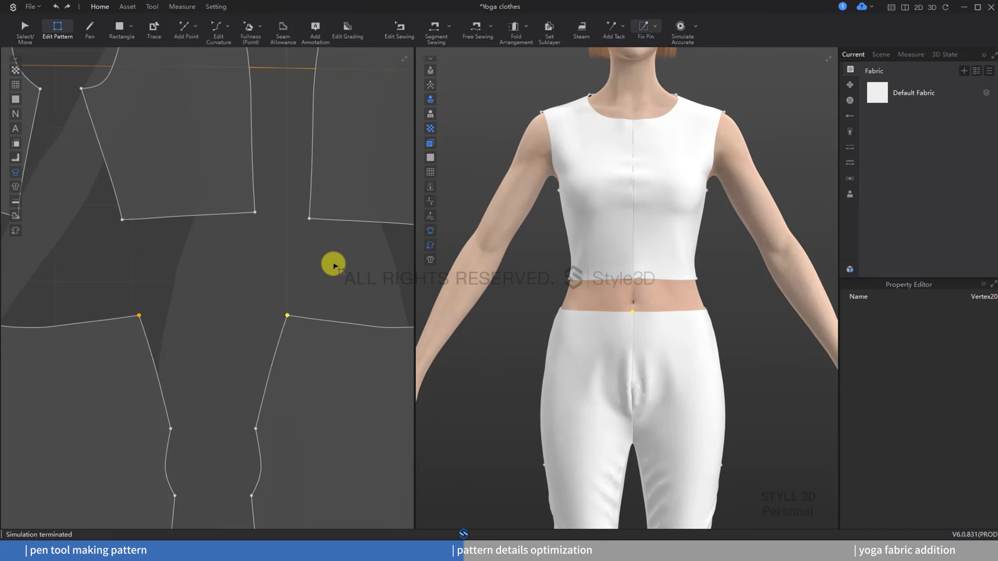
pyautogui.scroll(-3, 333, 265)
pyautogui.moveTo(803, 295); pyautogui.dragTo(588, 297, button='right')
pyautogui.scroll(-5, 220, 320)
pyautogui.moveTo(376, 314); pyautogui.dragTo(250, 344, button='middle')
pyautogui.scroll(5, 251, 344)
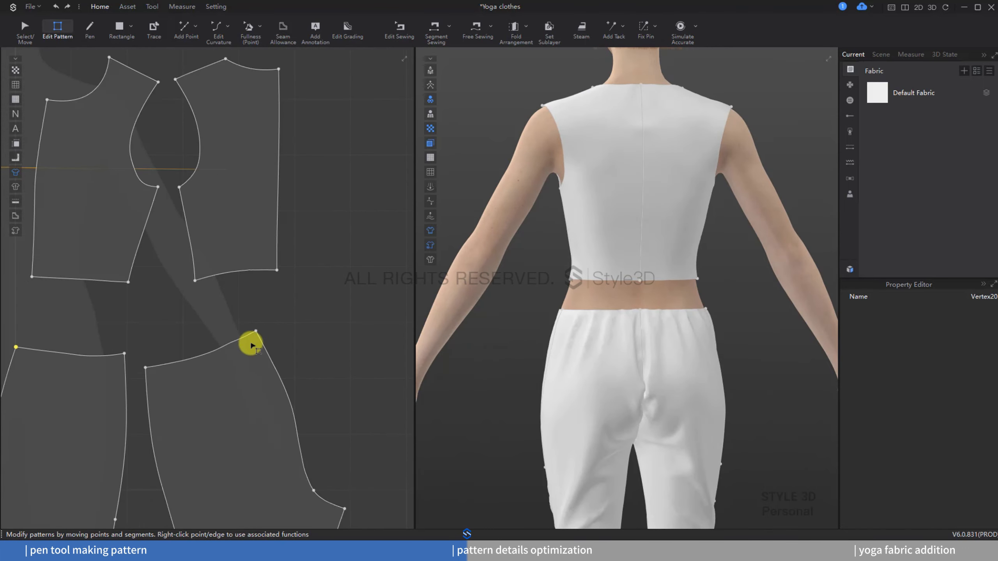
pyautogui.scroll(3, 251, 344)
pyautogui.moveTo(258, 323); pyautogui.dragTo(248, 328)
pyautogui.rightClick(249, 328)
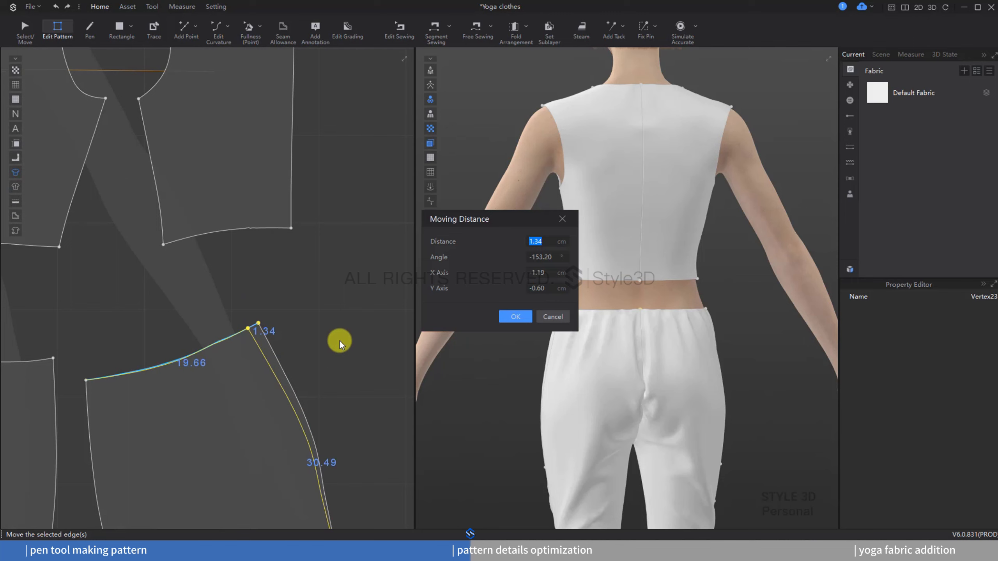
pyautogui.click(515, 317)
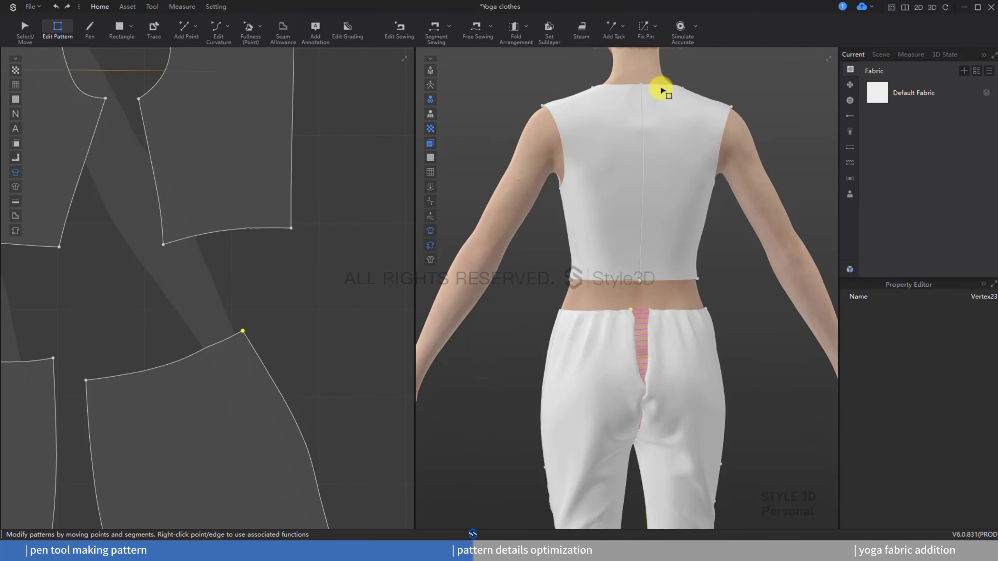
# Step: Re-simulate and move one leg pattern's side-seam waist vertex inward with Edit Pattern
pyautogui.click(682, 26)
pyautogui.scroll(-2, 318, 340)
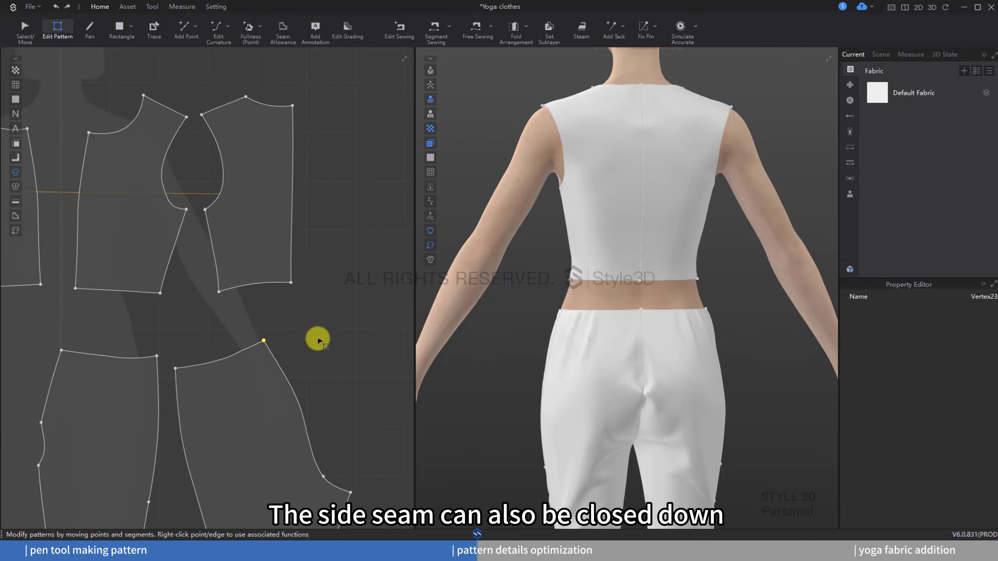
pyautogui.scroll(3, 225, 319)
pyautogui.moveTo(226, 319); pyautogui.dragTo(242, 321)
pyautogui.rightClick(242, 322)
pyautogui.click(540, 319)
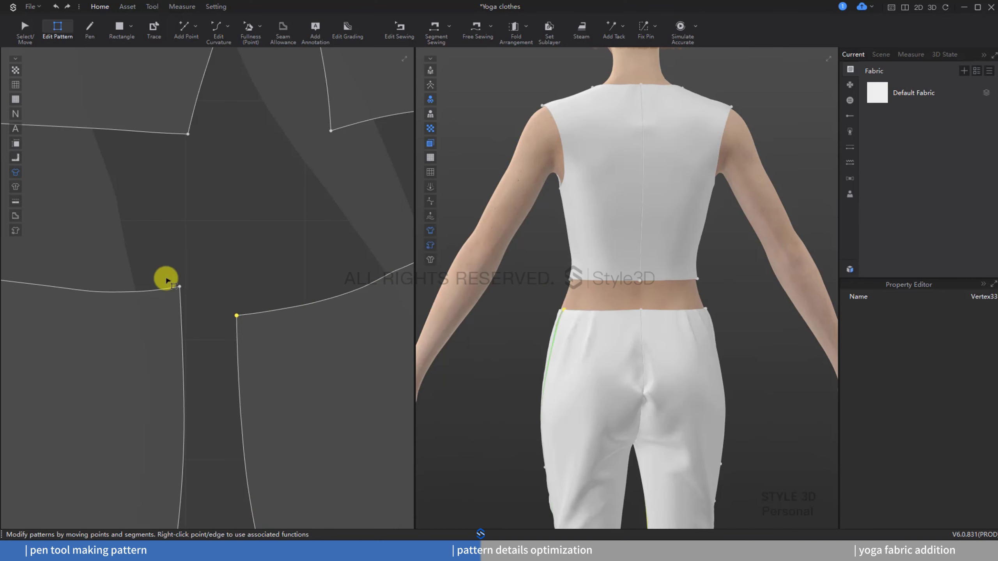
# Step: Move the adjoining leg pattern's side-seam waist vertex 1 cm and rerun the simulation
pyautogui.moveTo(165, 279); pyautogui.dragTo(173, 285)
pyautogui.rightClick(173, 285)
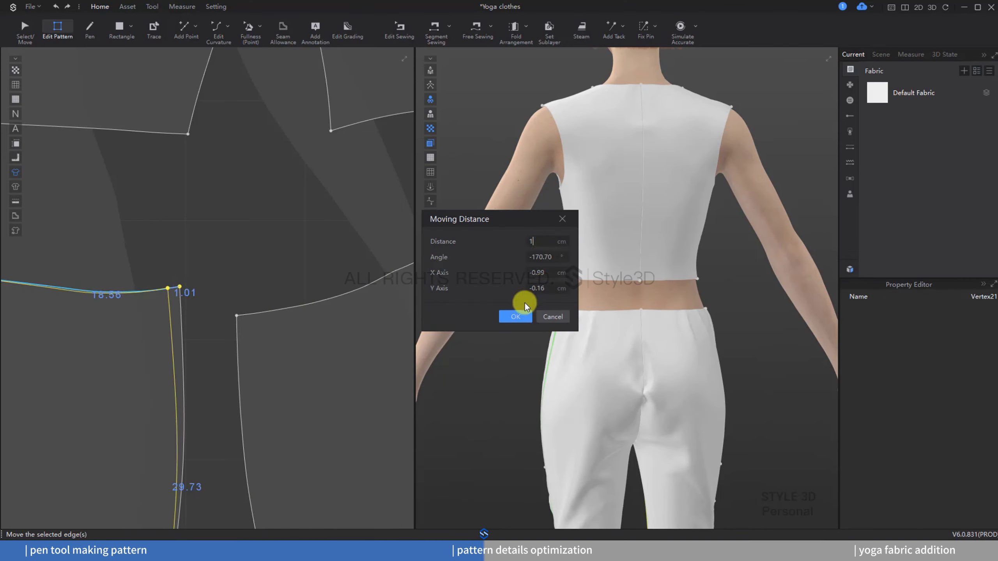
pyautogui.click(518, 317)
pyautogui.click(681, 27)
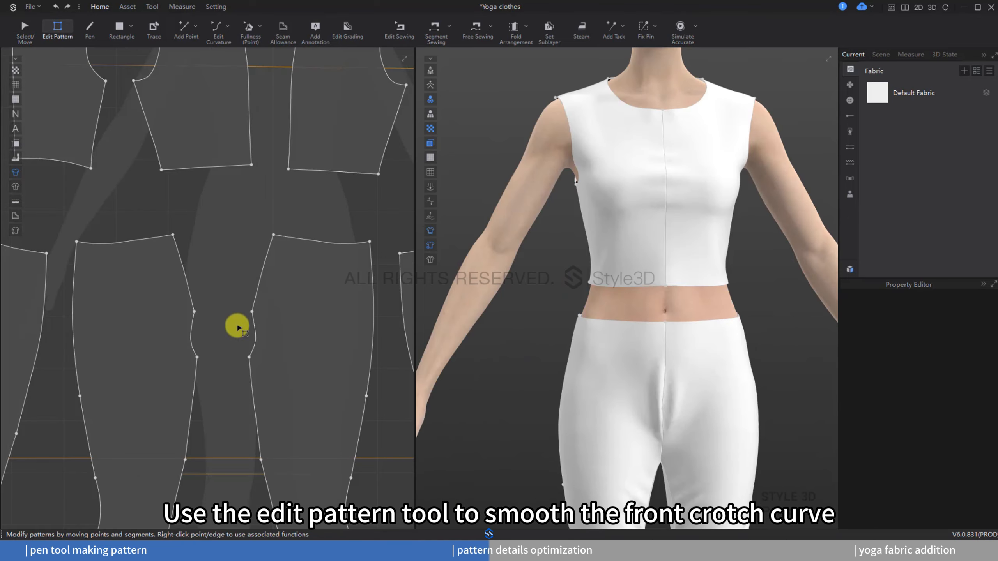
# Step: Smooth the front crotch curve by moving its waist vertex with Edit Pattern and re-simulate
pyautogui.scroll(5, 239, 327)
pyautogui.moveTo(261, 311); pyautogui.dragTo(290, 317)
pyautogui.click(680, 28)
pyautogui.click(680, 30)
pyautogui.scroll(-5, 269, 263)
pyautogui.moveTo(305, 272); pyautogui.dragTo(352, 278, button='middle')
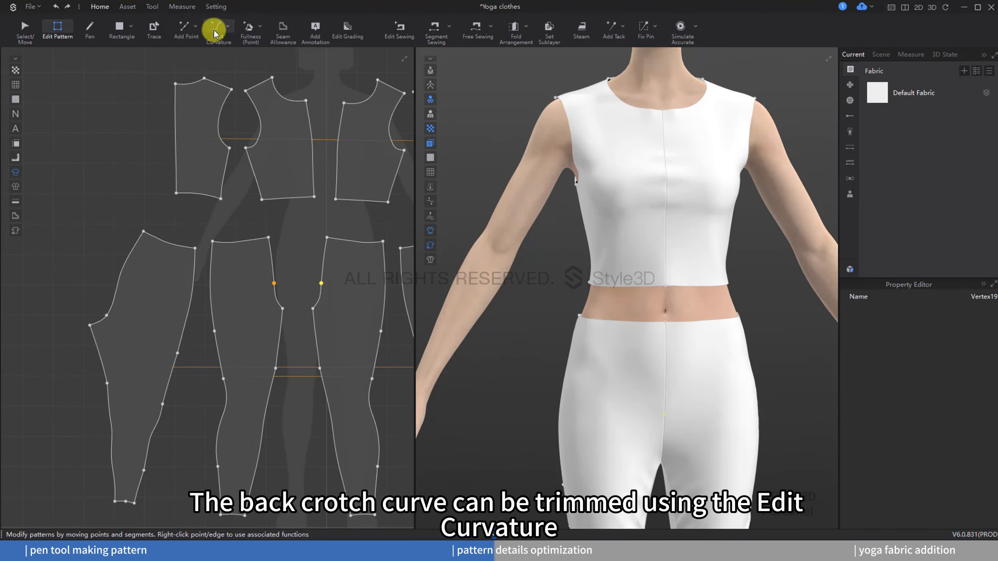
# Step: Adjust the back crotch curve of the leg pattern with Edit Curvature and run the simulation
pyautogui.click(216, 32)
pyautogui.moveTo(668, 297); pyautogui.dragTo(506, 295, button='right')
pyautogui.scroll(5, 149, 314)
pyautogui.click(173, 272)
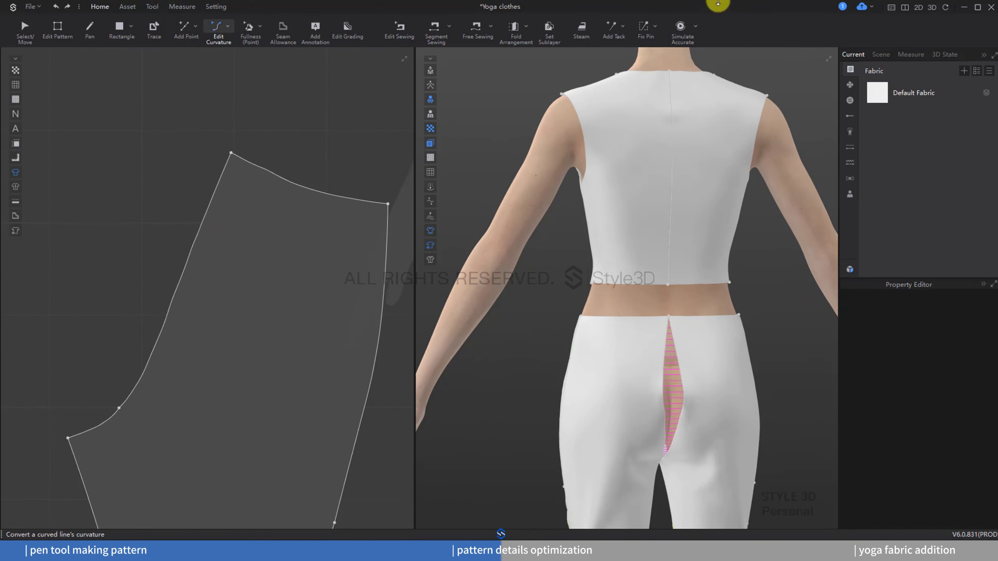
pyautogui.click(680, 28)
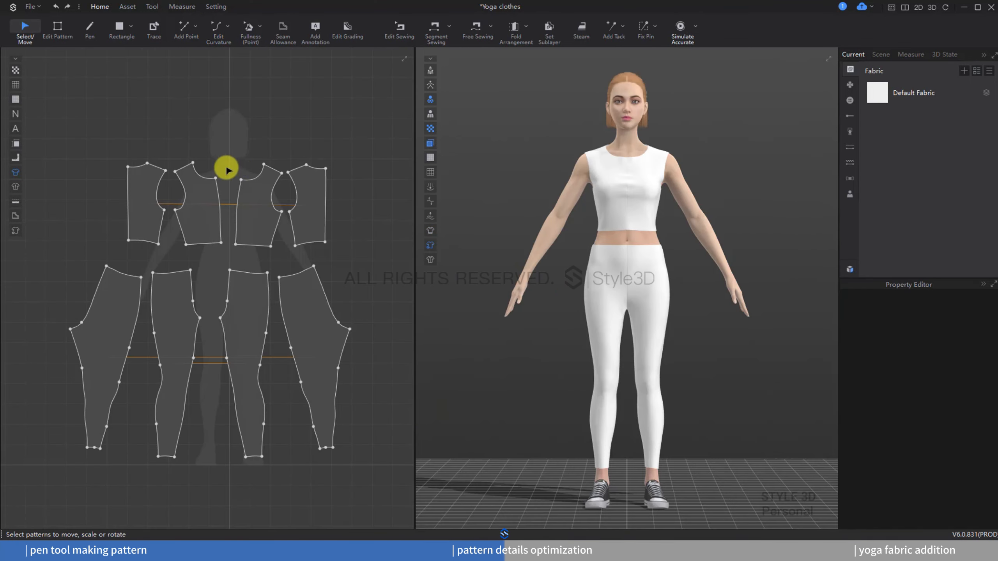
# Step: Set the front bodice's centre front line to 2 curve control points with Edit Curvature and re-simulate
pyautogui.scroll(5, 227, 169)
pyautogui.click(215, 26)
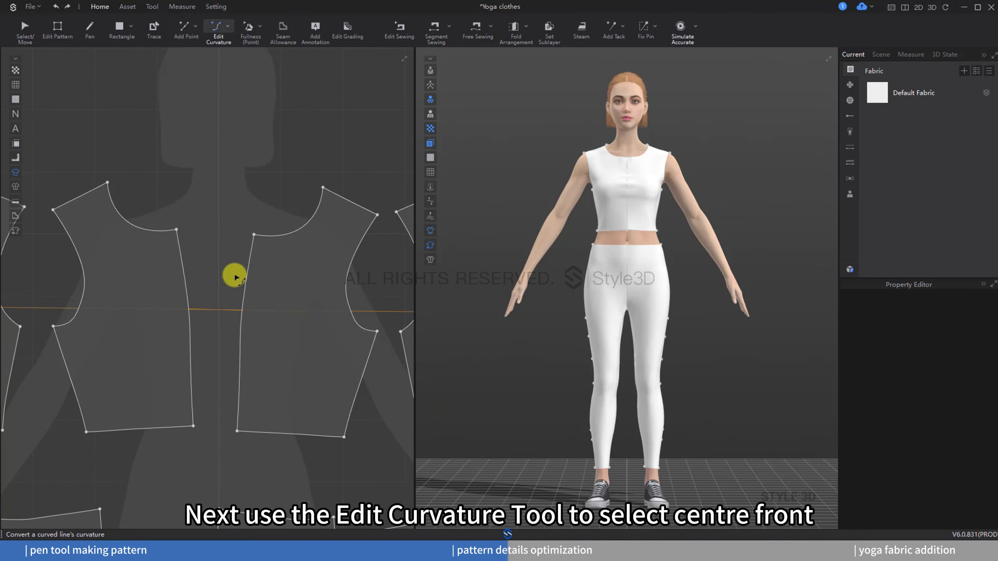
pyautogui.scroll(4, 234, 271)
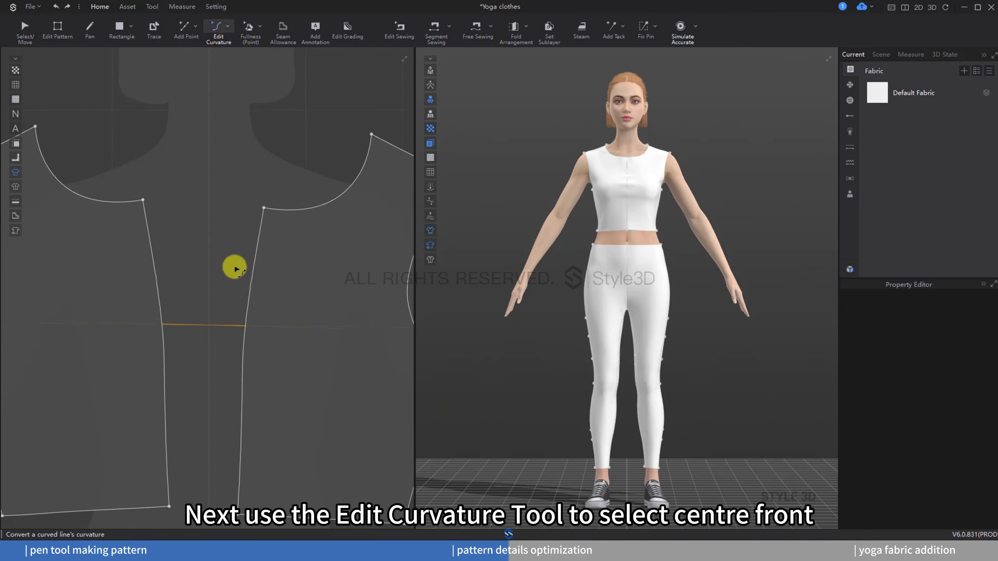
pyautogui.click(161, 296)
pyautogui.click(178, 317)
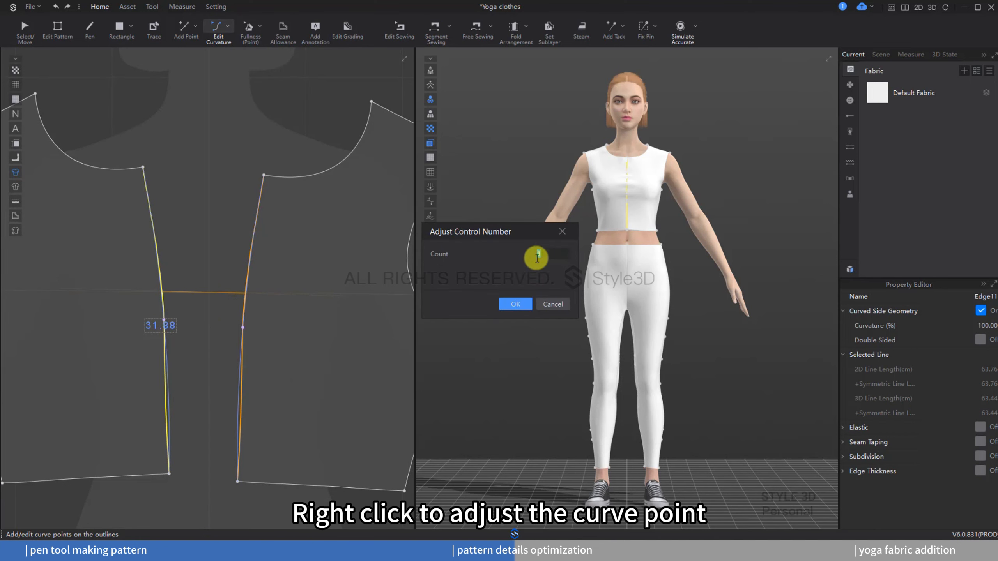
pyautogui.write('2')
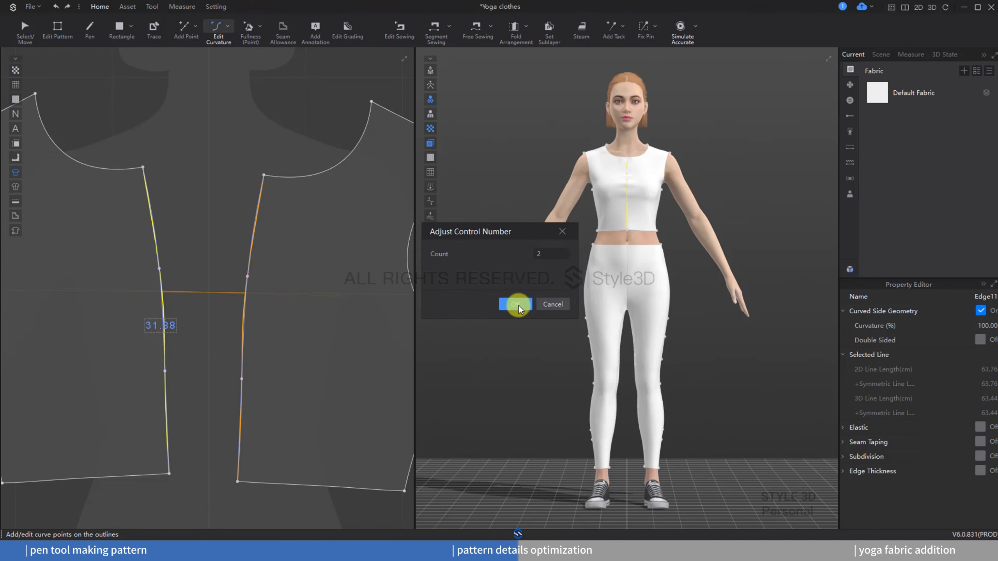
pyautogui.click(517, 305)
pyautogui.click(679, 36)
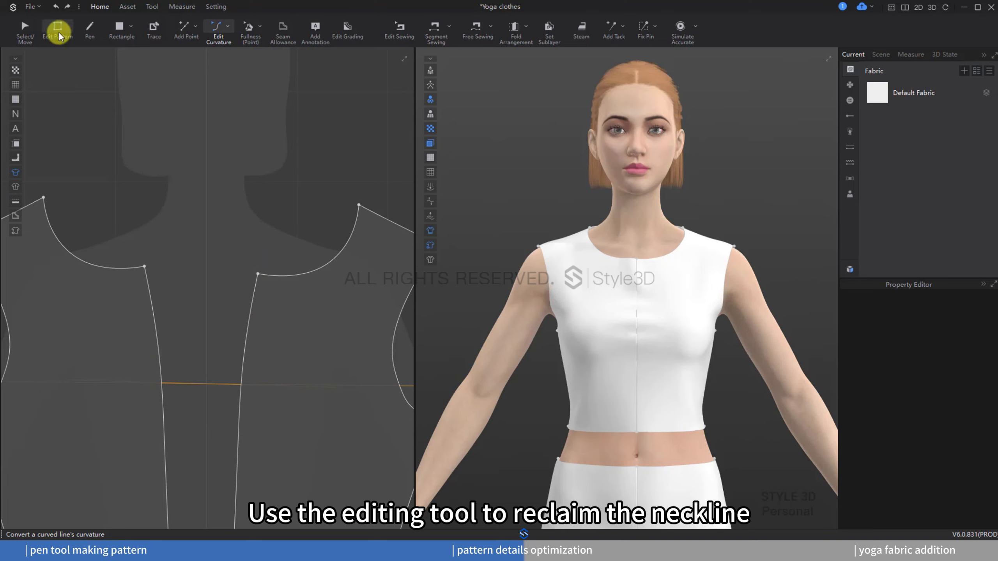
# Step: Move the front neckline's centre-front vertex 0.5 cm with Edit Pattern and re-simulate
pyautogui.click(58, 32)
pyautogui.scroll(3, 247, 252)
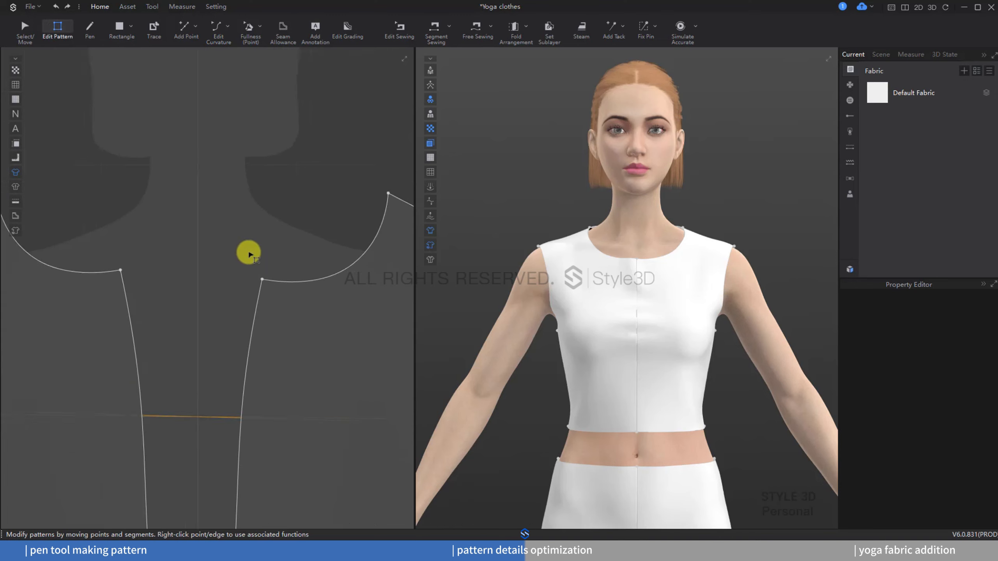
pyautogui.click(210, 289)
pyautogui.click(211, 279)
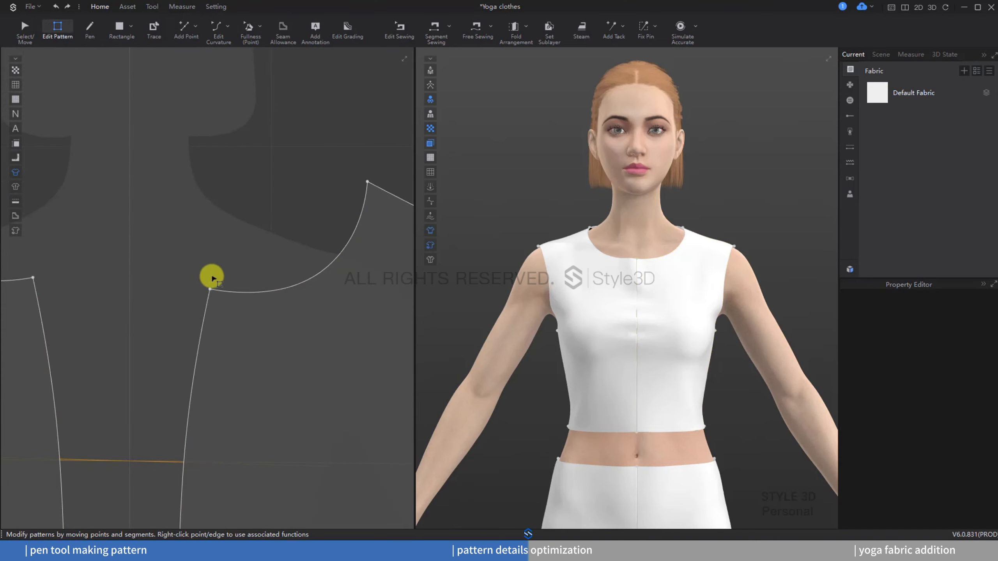
pyautogui.moveTo(211, 289); pyautogui.dragTo(221, 290)
pyautogui.rightClick(221, 290)
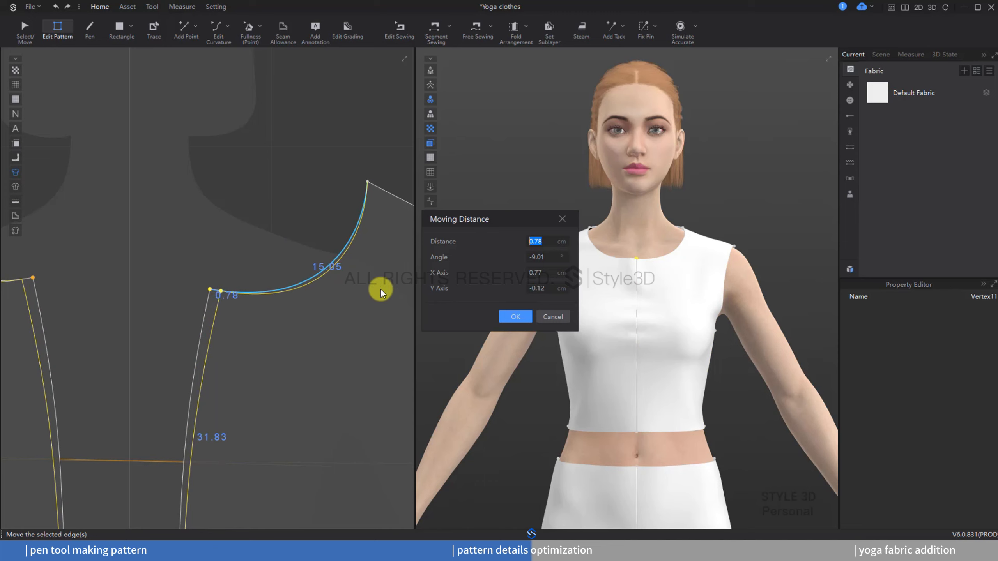
pyautogui.write('0.5')
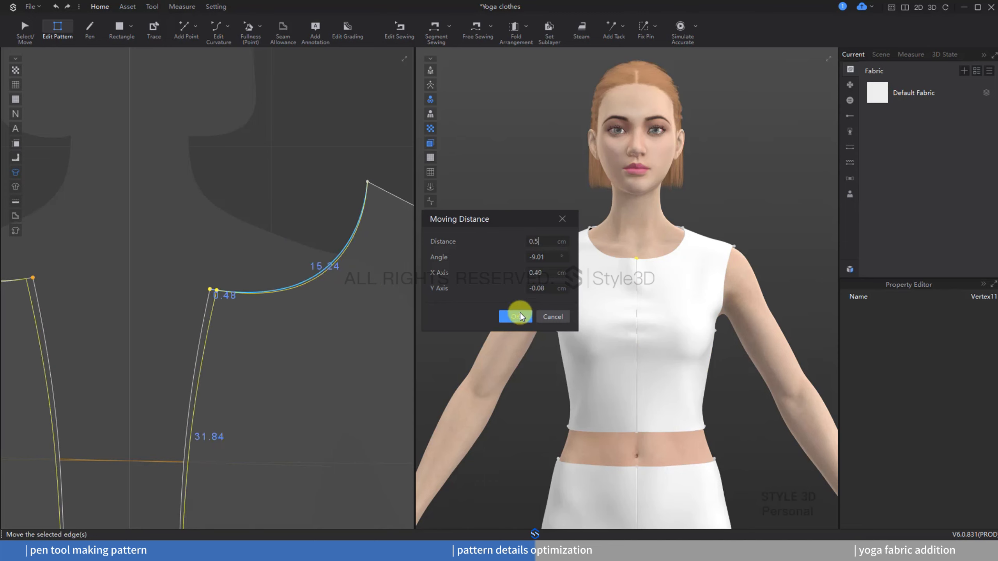
pyautogui.click(520, 316)
pyautogui.click(371, 132)
pyautogui.click(686, 24)
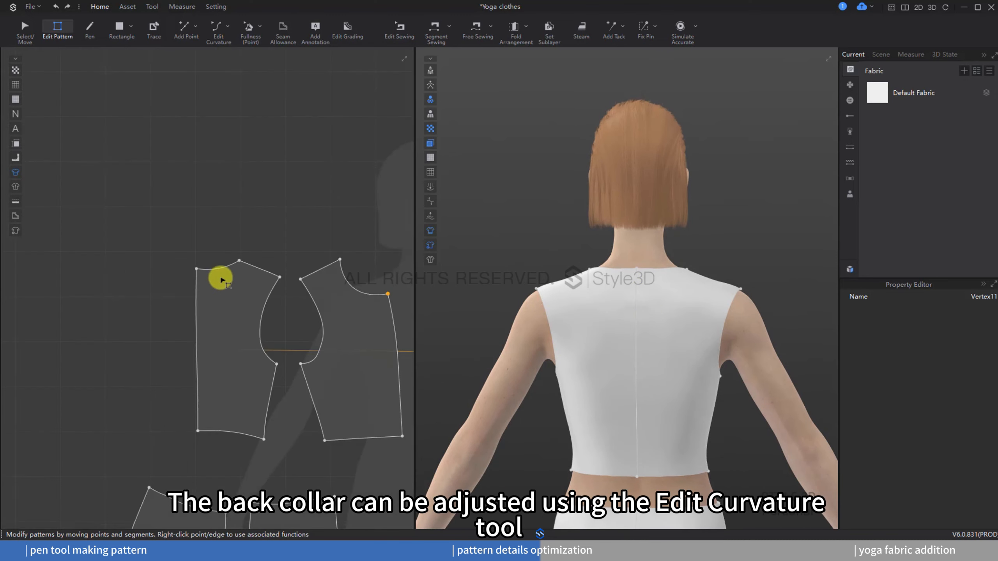
# Step: Reshape the back neckline curve with Edit Curvature and re-simulate
pyautogui.scroll(5, 222, 280)
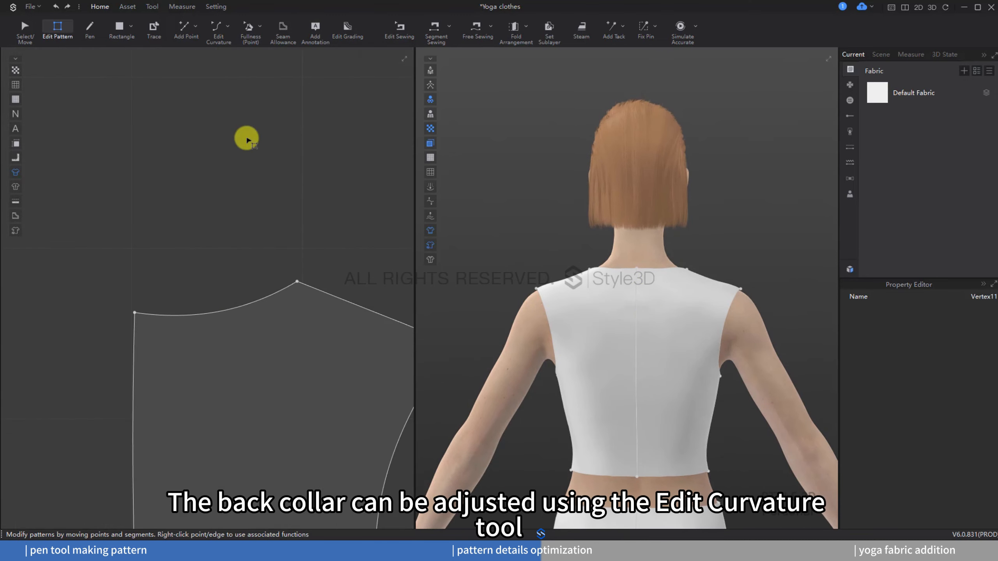
pyautogui.click(216, 30)
pyautogui.scroll(2, 205, 313)
pyautogui.moveTo(199, 314)
pyautogui.mouseDown()
pyautogui.moveTo(279, 301)
pyautogui.moveTo(170, 320)
pyautogui.moveTo(187, 316)
pyautogui.mouseUp()
pyautogui.click(213, 245)
pyautogui.scroll(-8, 106, 274)
pyautogui.moveTo(275, 251); pyautogui.dragTo(175, 277, button='middle')
pyautogui.scroll(1, 358, 264)
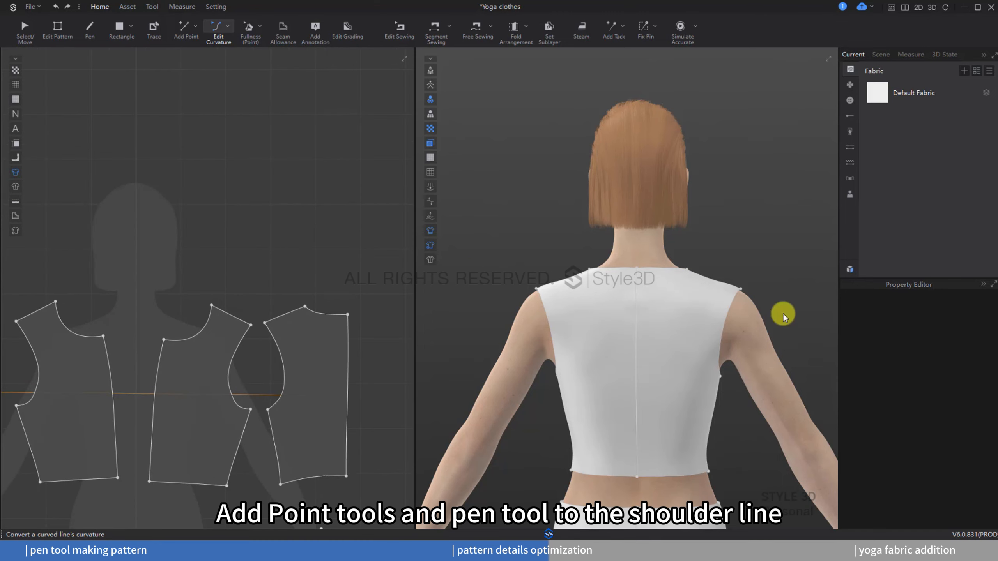
pyautogui.click(680, 26)
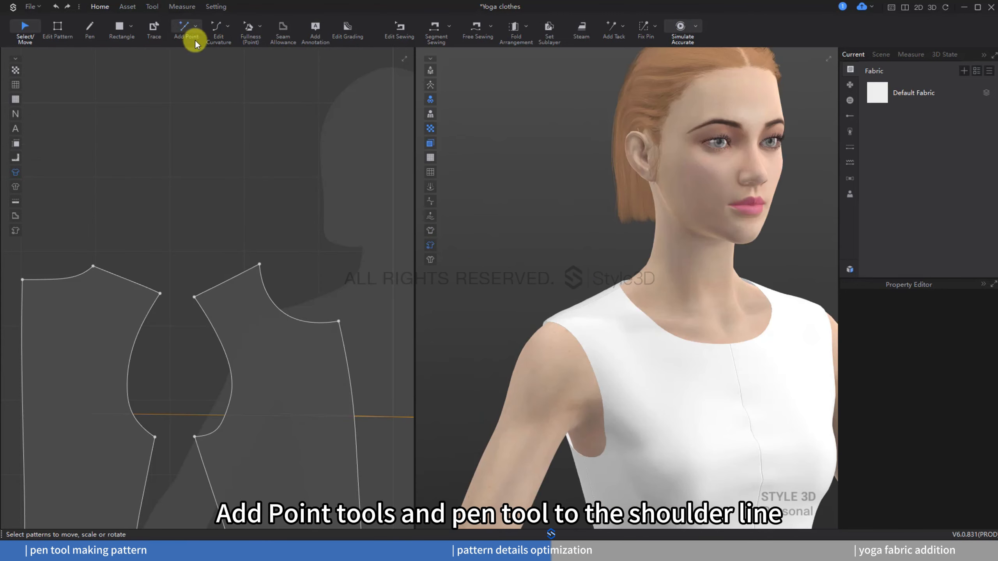
# Step: Add points 3 cm from the neck end on the front and back shoulder lines with Add Point
pyautogui.click(186, 31)
pyautogui.scroll(5, 199, 282)
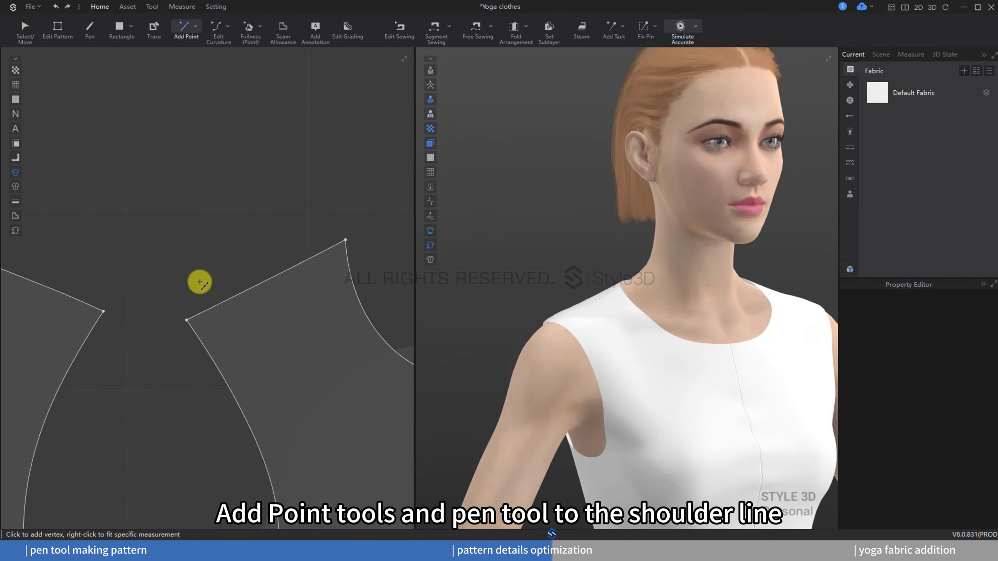
pyautogui.rightClick(224, 300)
pyautogui.write('3')
pyautogui.click(519, 366)
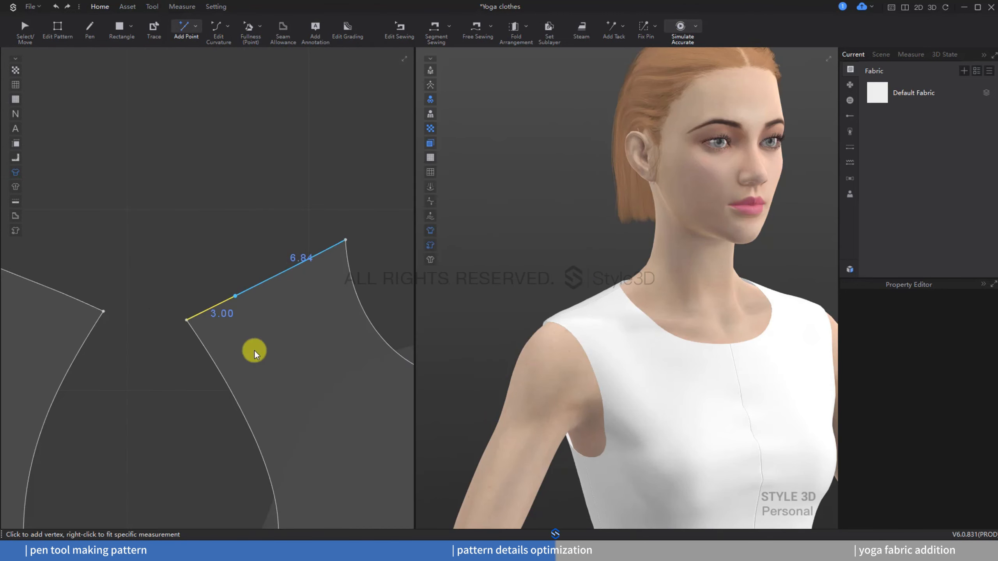
pyautogui.rightClick(103, 278)
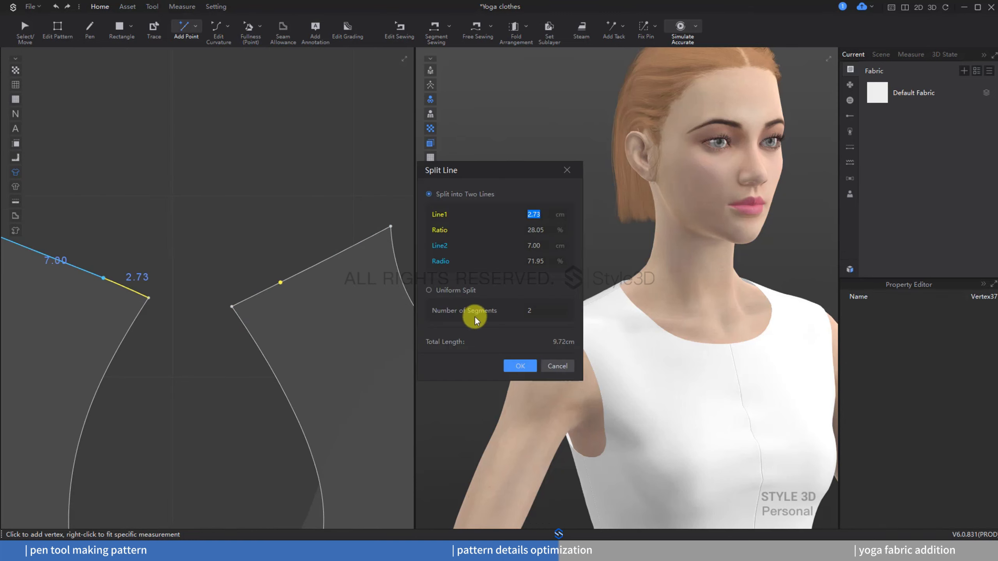
pyautogui.click(525, 360)
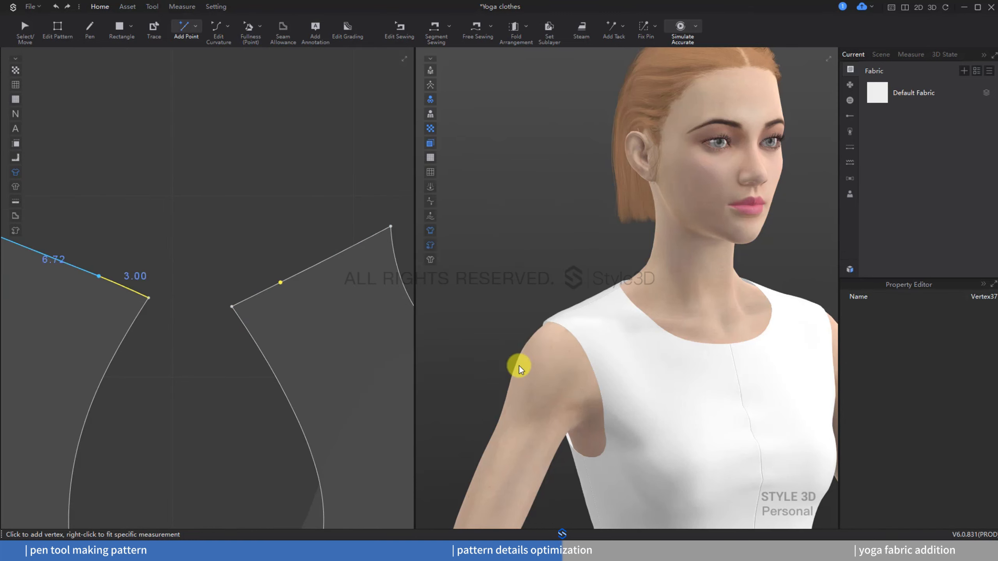
# Step: Draw internal lines with the Pen from each new shoulder point down to the armhole on both bodice patterns
pyautogui.press('p')
pyautogui.scroll(-5, 260, 189)
pyautogui.scroll(1, 248, 192)
pyautogui.click(252, 190)
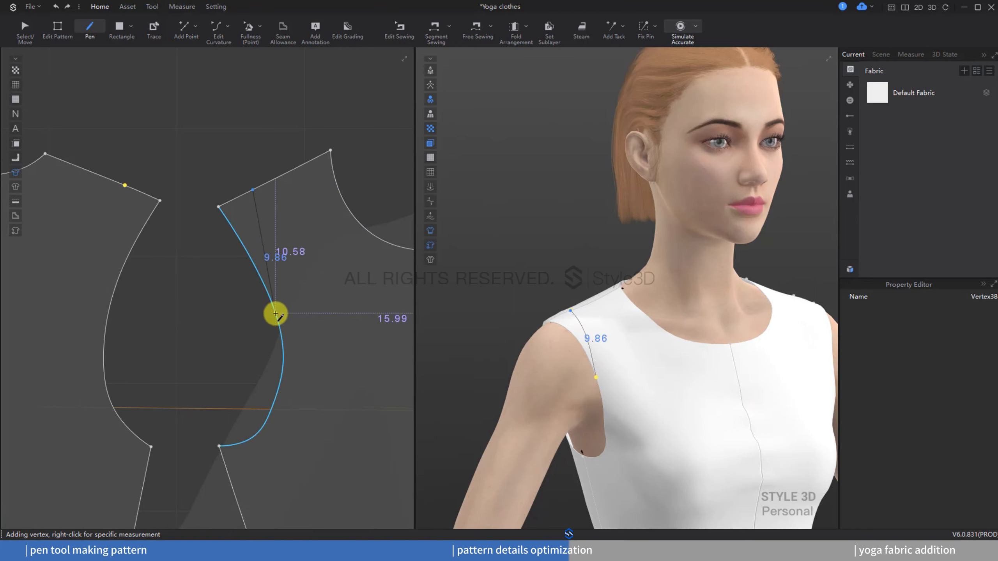
pyautogui.click(275, 313)
pyautogui.doubleClick(276, 314)
pyautogui.moveTo(260, 341); pyautogui.dragTo(368, 320, button='middle')
pyautogui.click(235, 161)
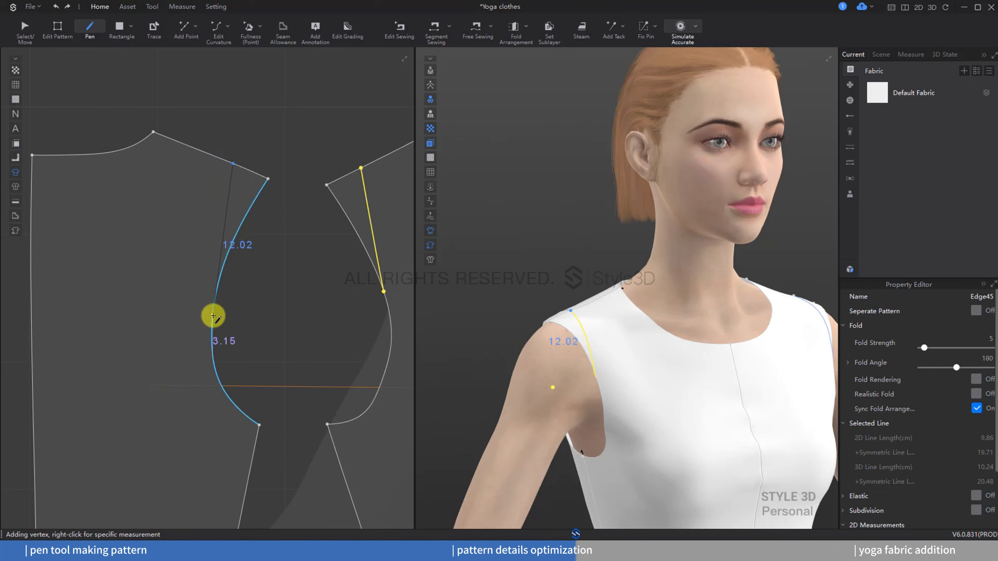
pyautogui.doubleClick(214, 310)
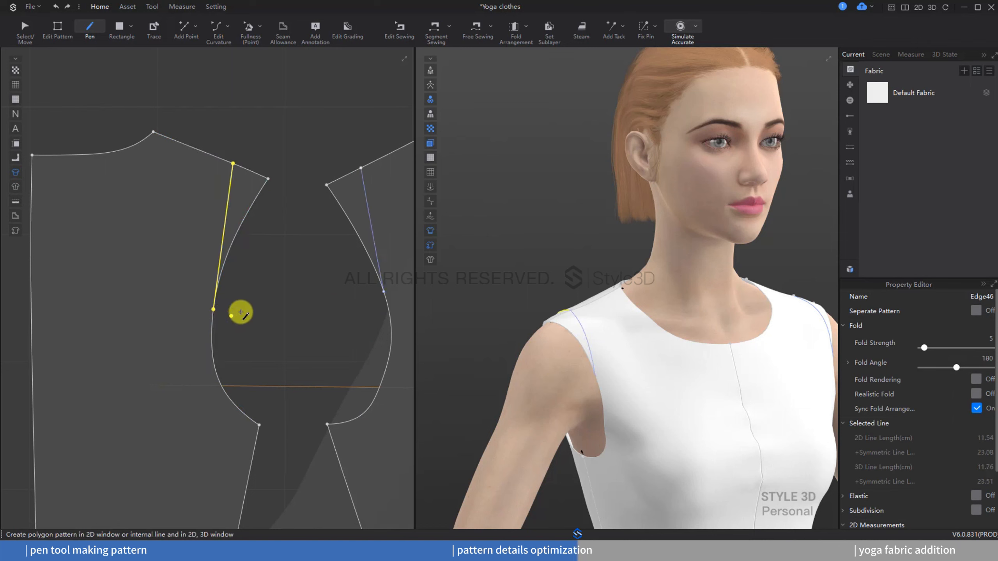
# Step: Cut the front and back bodice patterns along the new internal lines
pyautogui.click(58, 28)
pyautogui.keyDown('shift'); pyautogui.click(368, 205); pyautogui.keyUp('shift')
pyautogui.rightClick(367, 206)
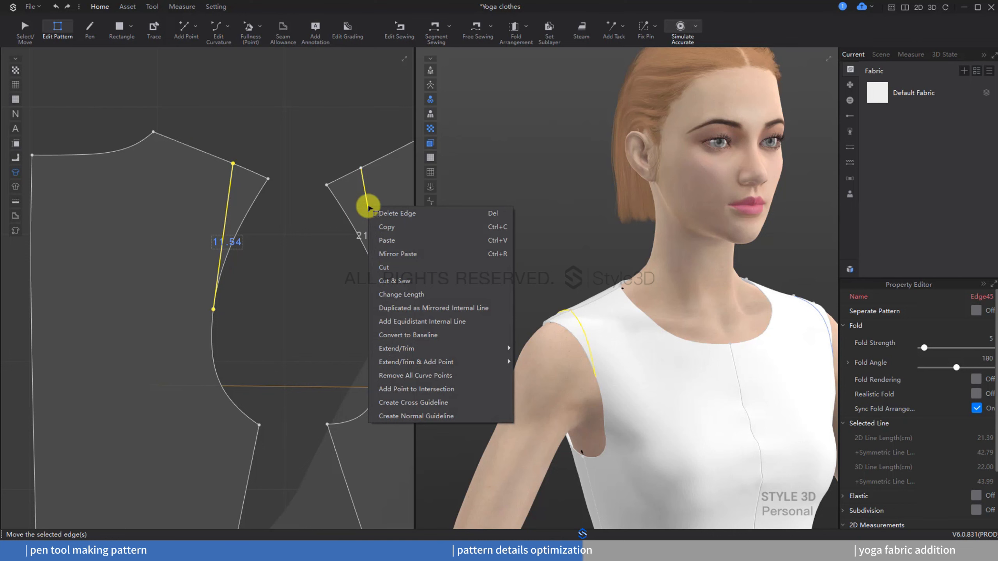
pyautogui.click(407, 268)
# Step: Select the cut-off armhole slivers of one bodice side and delete them
pyautogui.scroll(-5, 409, 268)
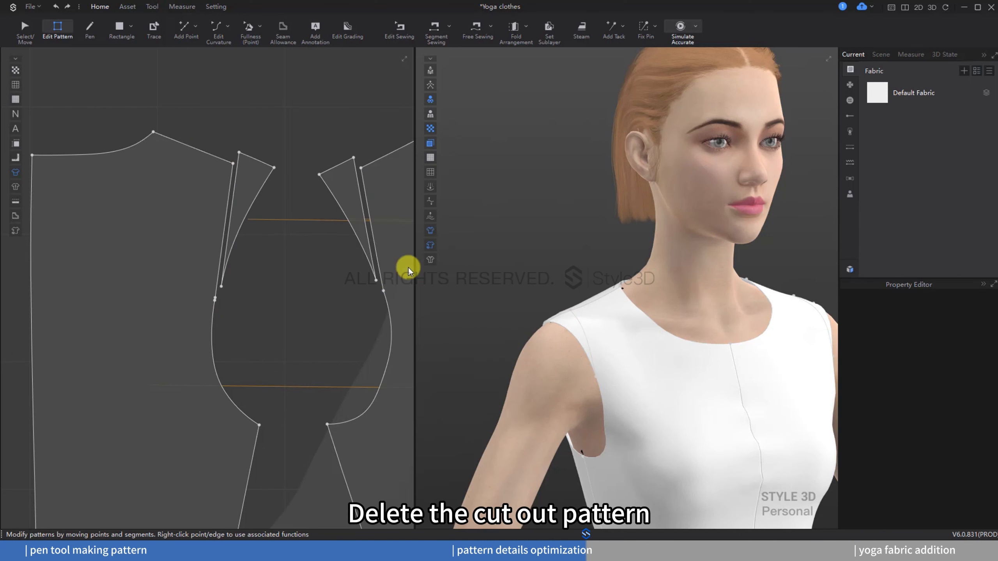
pyautogui.press('a')
pyautogui.moveTo(204, 125); pyautogui.dragTo(174, 151)
pyautogui.rightClick(175, 152)
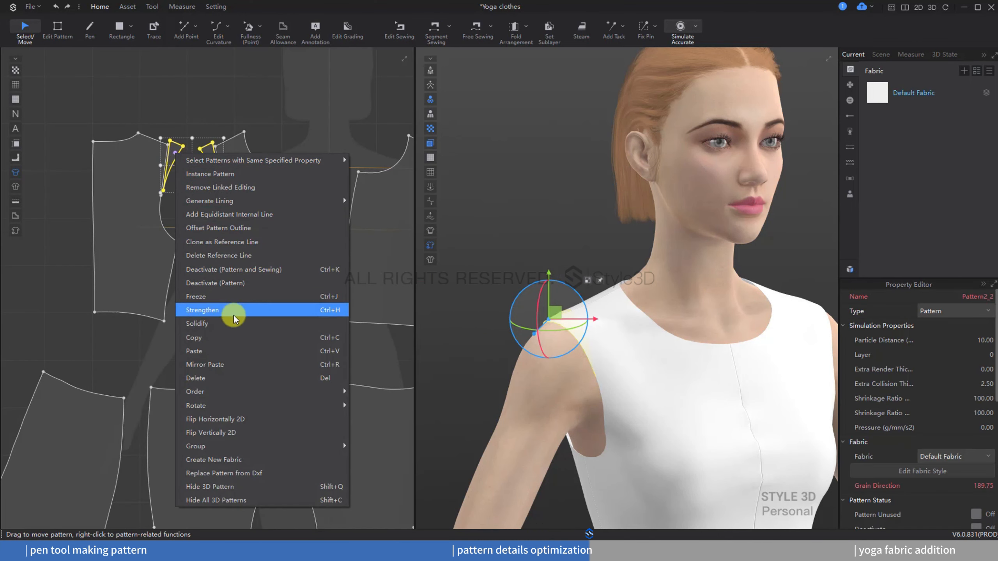
pyautogui.click(195, 378)
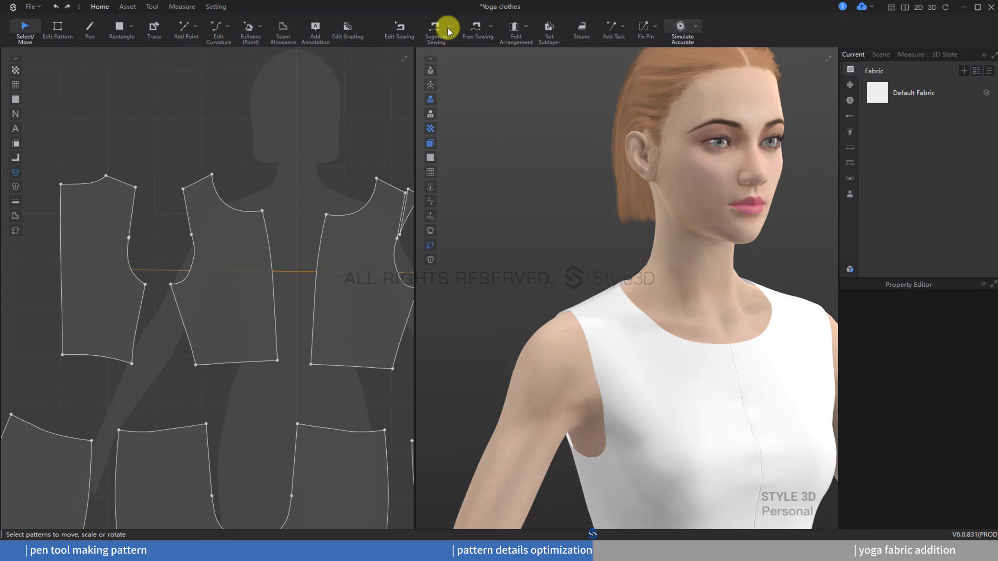
# Step: Sew the shortened front and back shoulder lines together with Segment Sewing
pyautogui.click(444, 28)
pyautogui.click(197, 184)
pyautogui.click(133, 186)
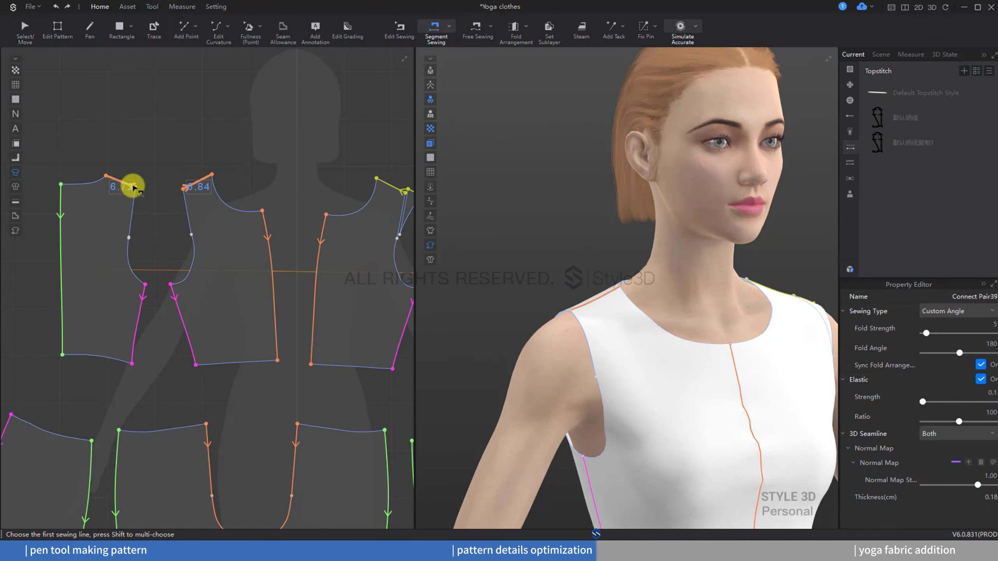
pyautogui.moveTo(294, 138); pyautogui.dragTo(163, 184, button='middle')
# Step: Select the remaining cut-off armhole slivers on the symmetric side and delete them
pyautogui.click(29, 35)
pyautogui.scroll(-1, 277, 206)
pyautogui.moveTo(277, 207); pyautogui.dragTo(220, 140, button='middle')
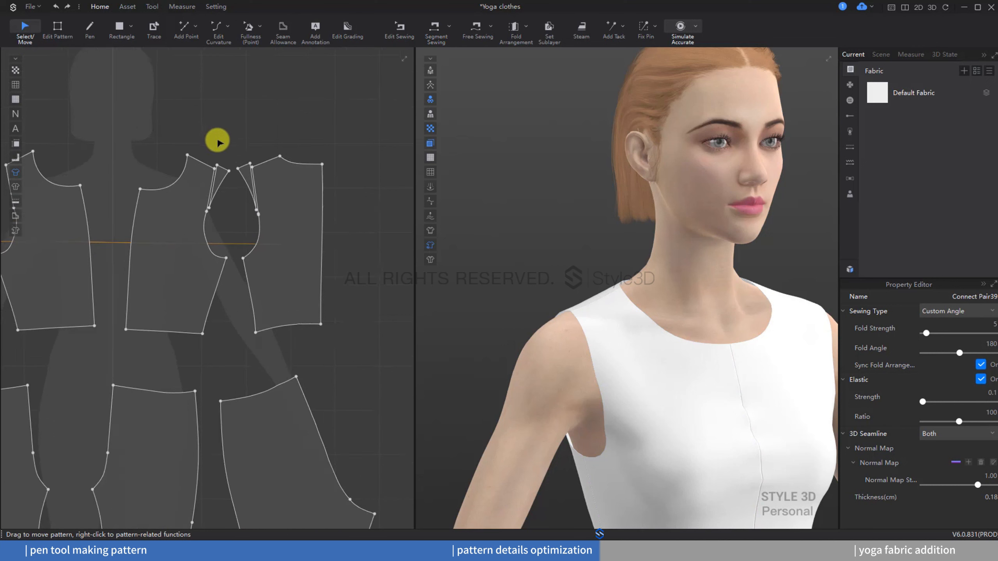
pyautogui.moveTo(239, 149); pyautogui.dragTo(225, 188)
pyautogui.rightClick(222, 179)
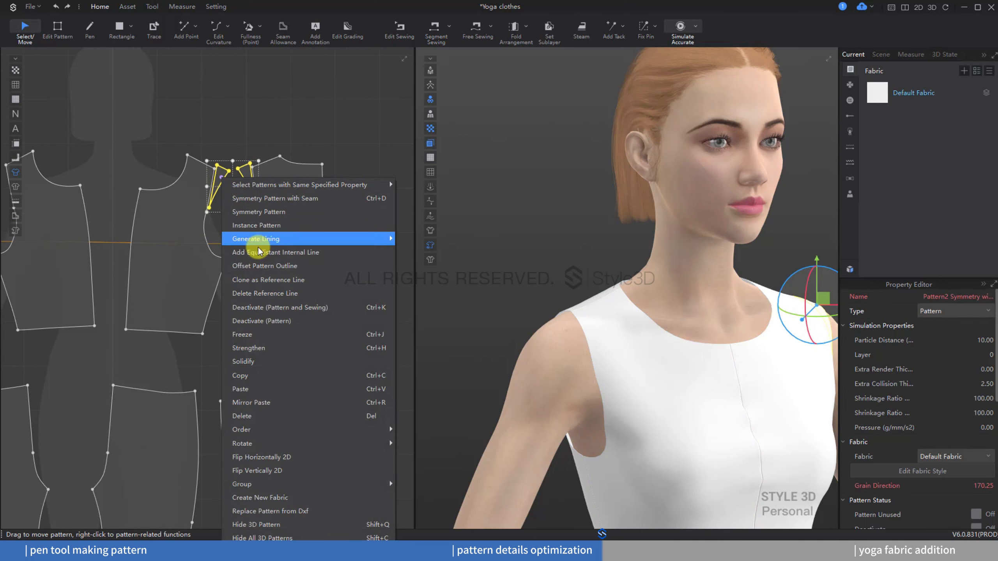
pyautogui.click(262, 415)
# Step: Sew the other pair of shortened shoulder lines together with Segment Sewing
pyautogui.click(434, 28)
pyautogui.click(267, 160)
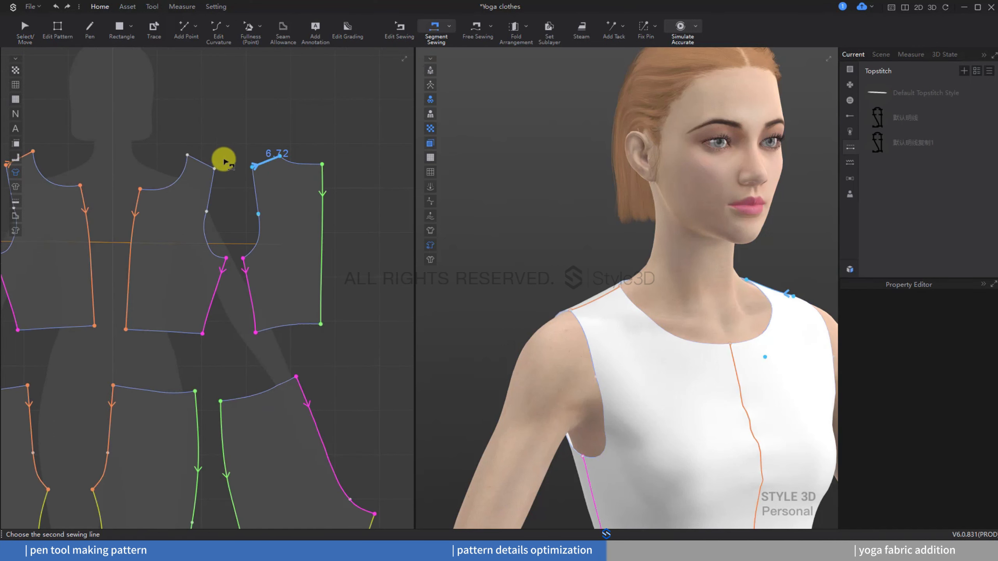
pyautogui.click(209, 161)
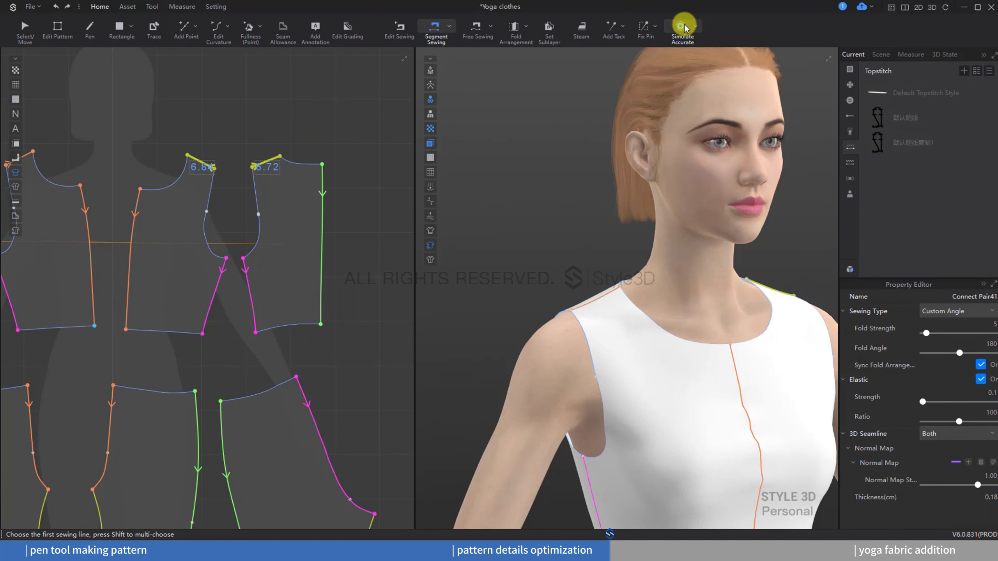
# Step: Convert the armhole corner points on the front and back bodice patterns into curve points
pyautogui.click(57, 28)
pyautogui.scroll(5, 173, 261)
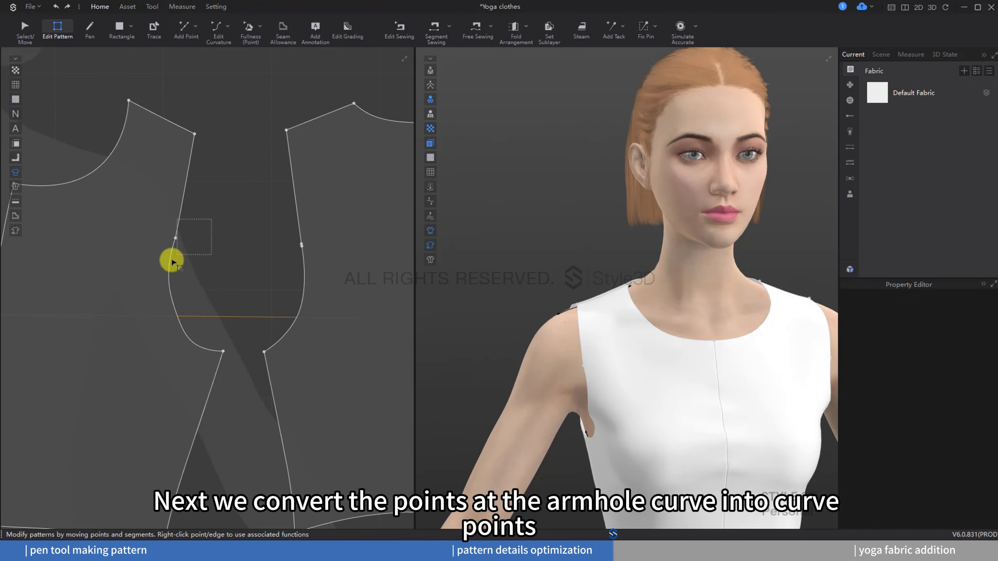
pyautogui.rightClick(168, 235)
pyautogui.click(219, 270)
pyautogui.scroll(5, 302, 241)
pyautogui.rightClick(302, 241)
pyautogui.click(333, 277)
pyautogui.scroll(-6, 327, 278)
pyautogui.moveTo(338, 277); pyautogui.dragTo(314, 278, button='middle')
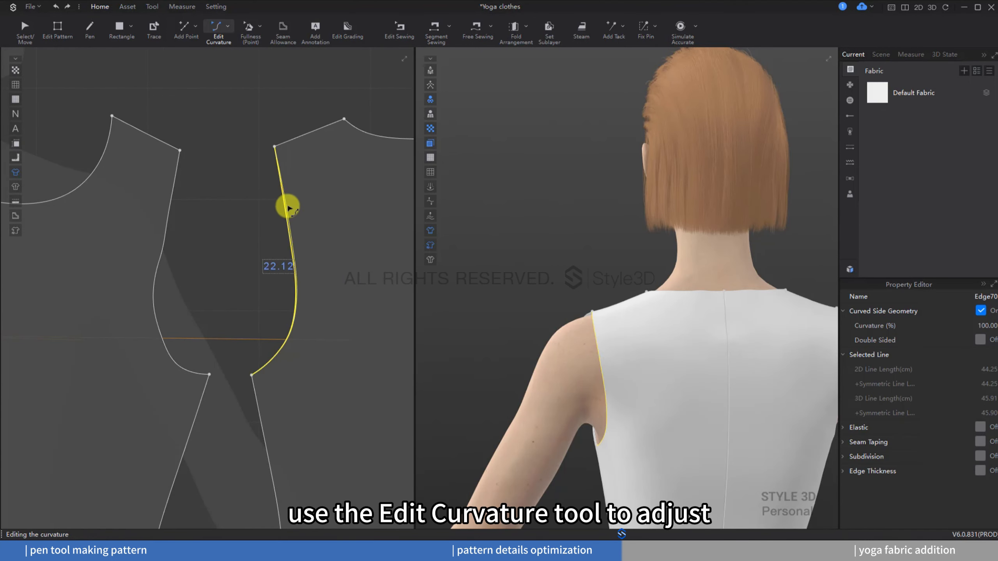
# Step: Reshape the back bodice armhole curve with Edit Curvature
pyautogui.moveTo(288, 206); pyautogui.dragTo(289, 207)
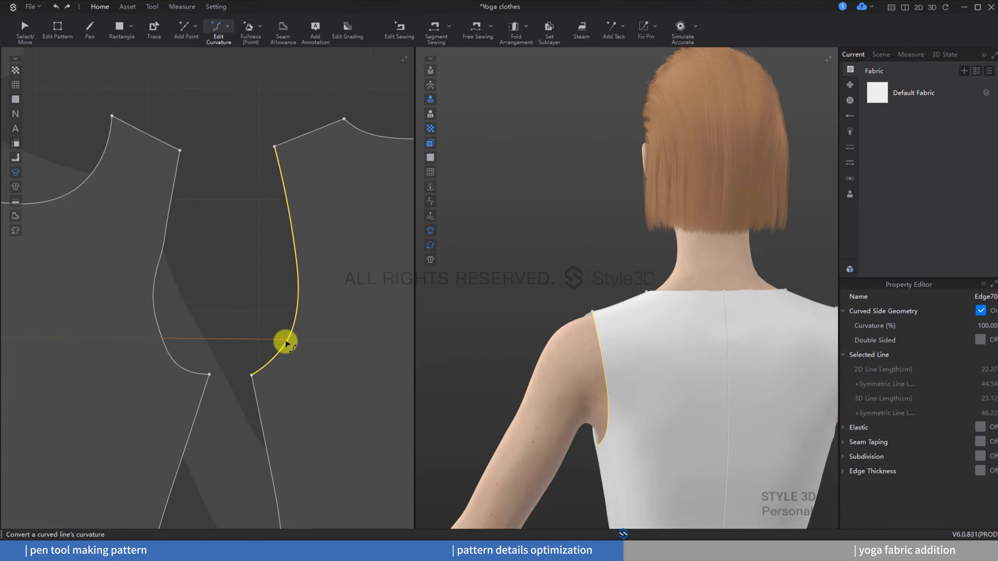
pyautogui.moveTo(285, 344); pyautogui.dragTo(281, 344)
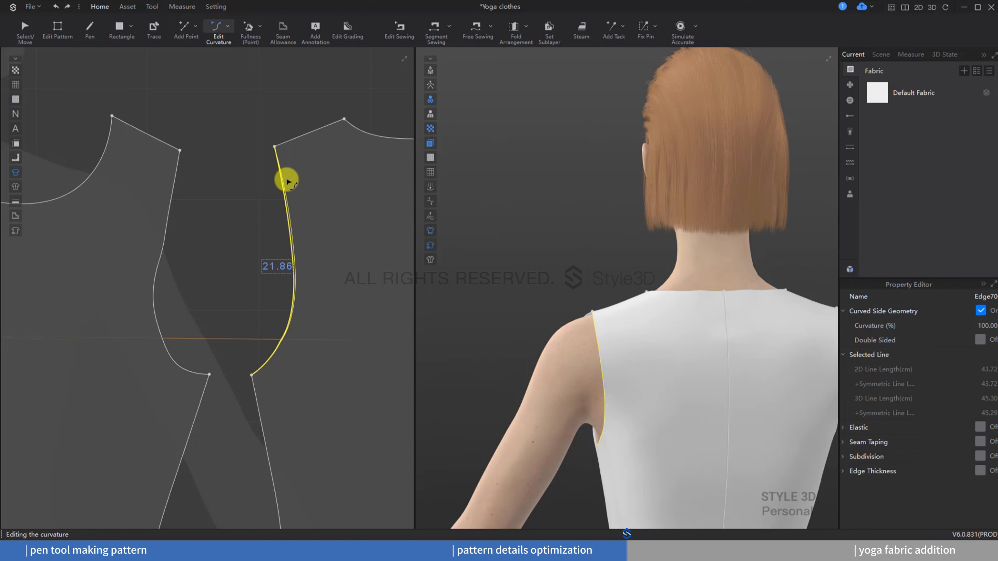
pyautogui.moveTo(289, 181); pyautogui.dragTo(290, 183)
# Step: Set the front bodice armhole curve's control point number to 3
pyautogui.rightClick(170, 232)
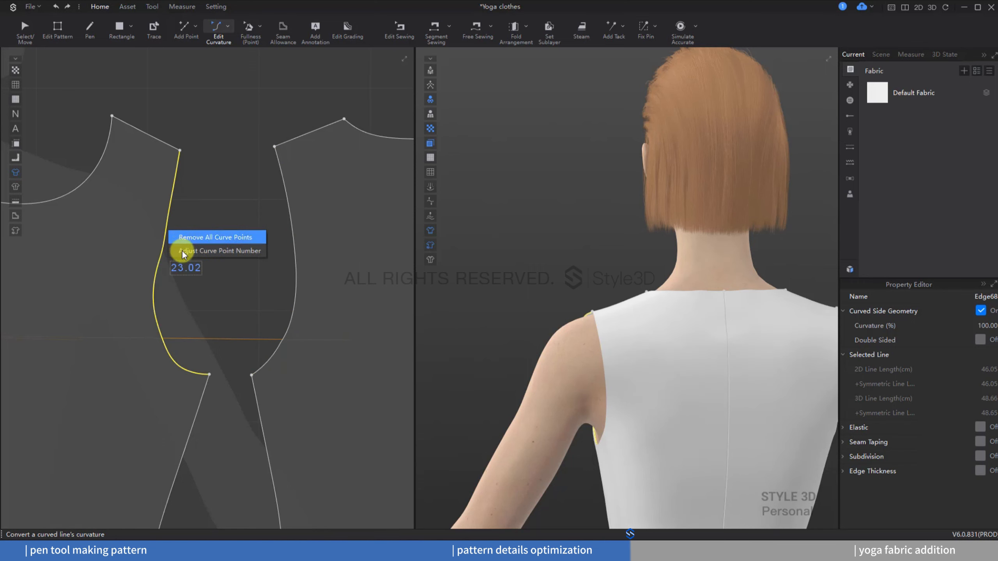
pyautogui.click(196, 235)
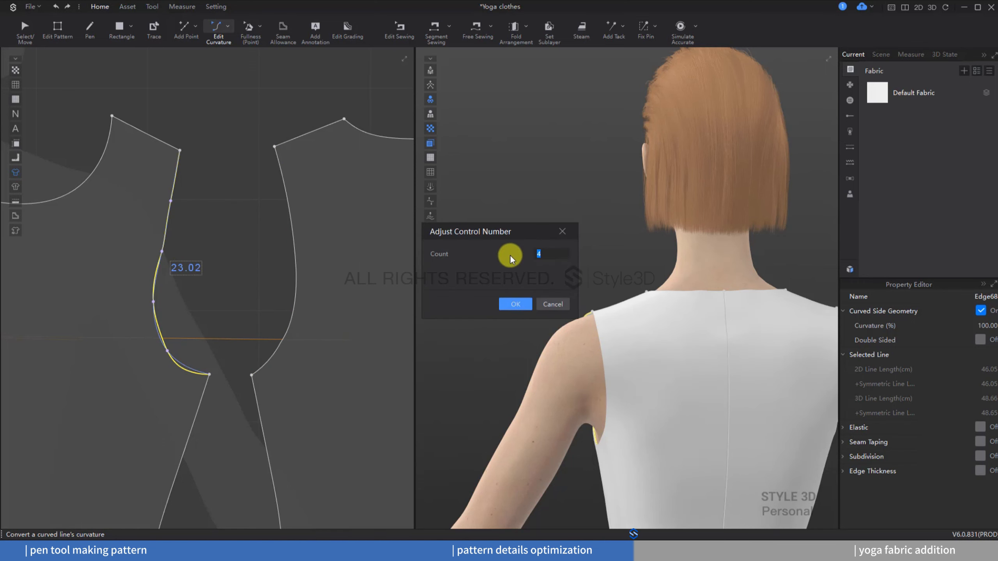
pyautogui.write('3')
pyautogui.click(515, 304)
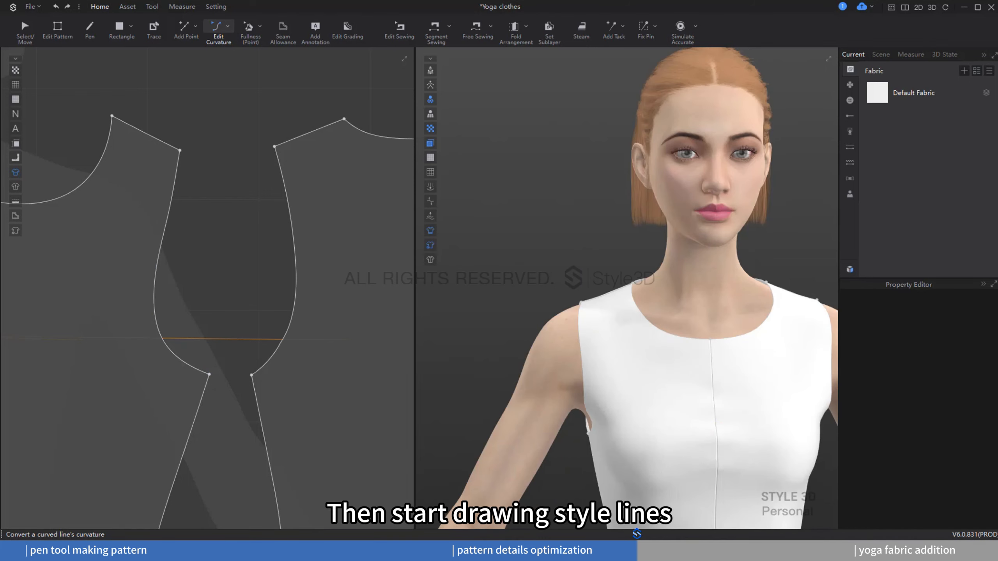
# Step: Turn on style line display in the 3D window and pin the Style Lines panel
pyautogui.click(431, 259)
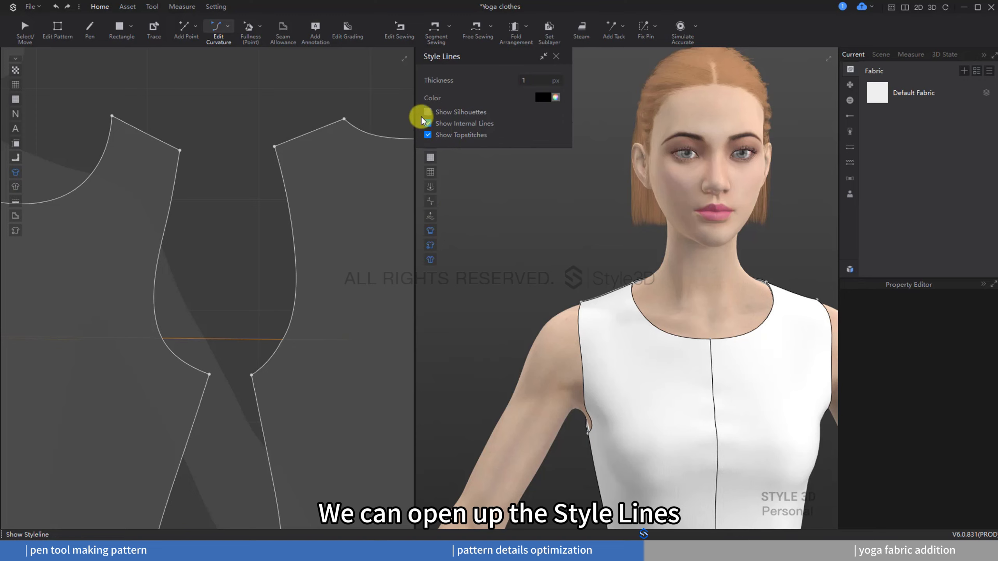
pyautogui.click(544, 56)
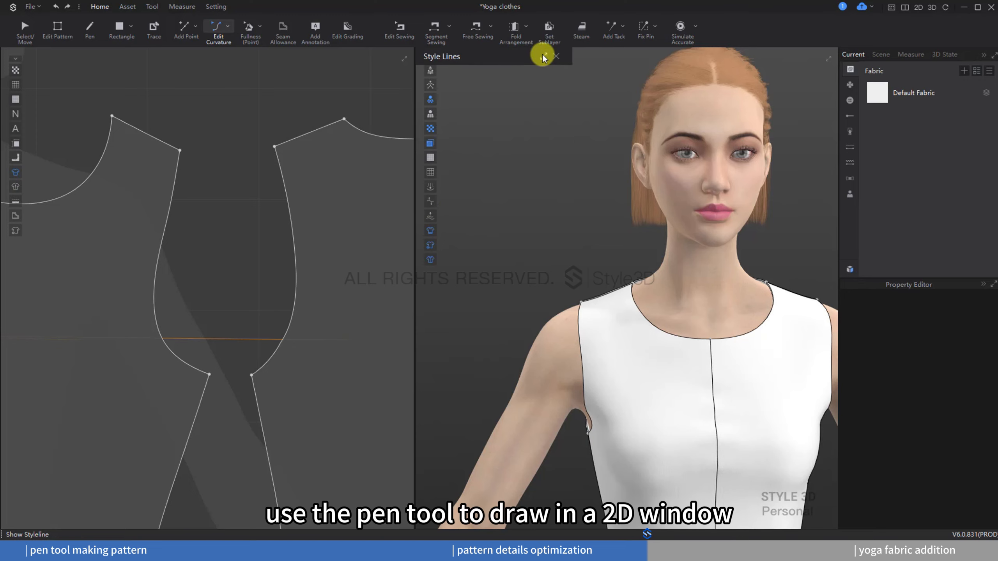
# Step: Draw an internal style line on the front bodice from the armhole down to the hem with the Pen tool
pyautogui.click(90, 30)
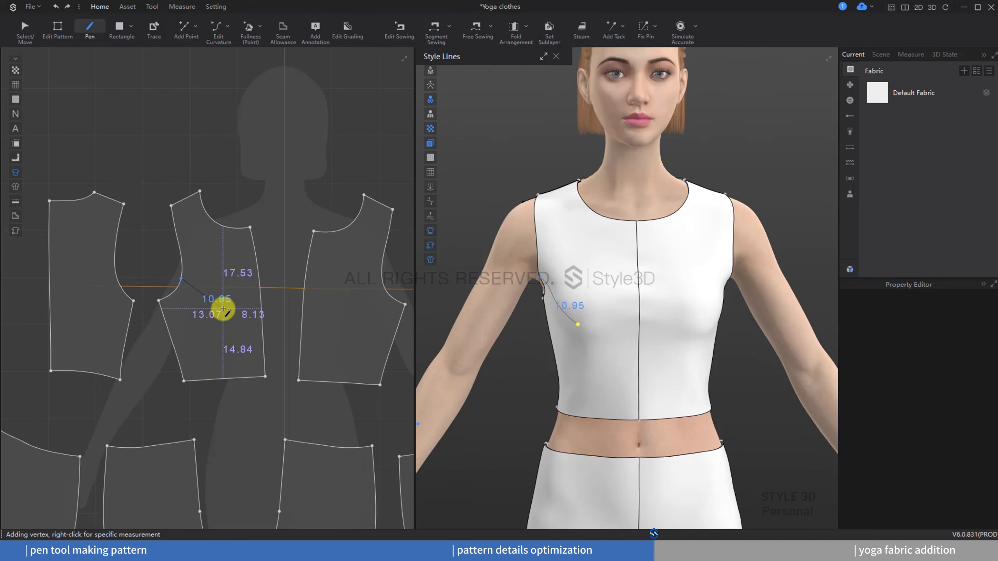
pyautogui.click(220, 309)
pyautogui.click(231, 378)
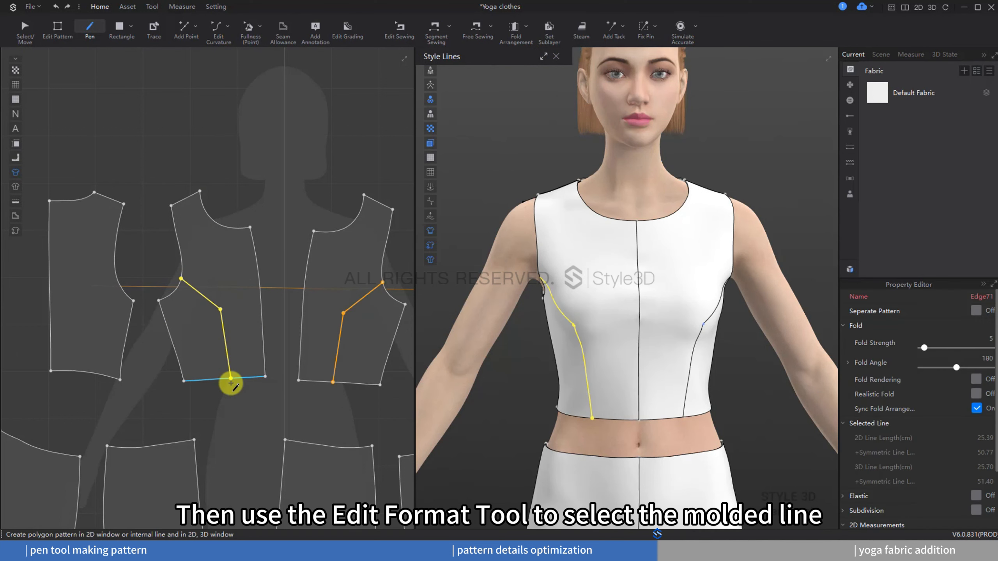
# Step: Cut and sew the front bodice along the new style line
pyautogui.click(57, 43)
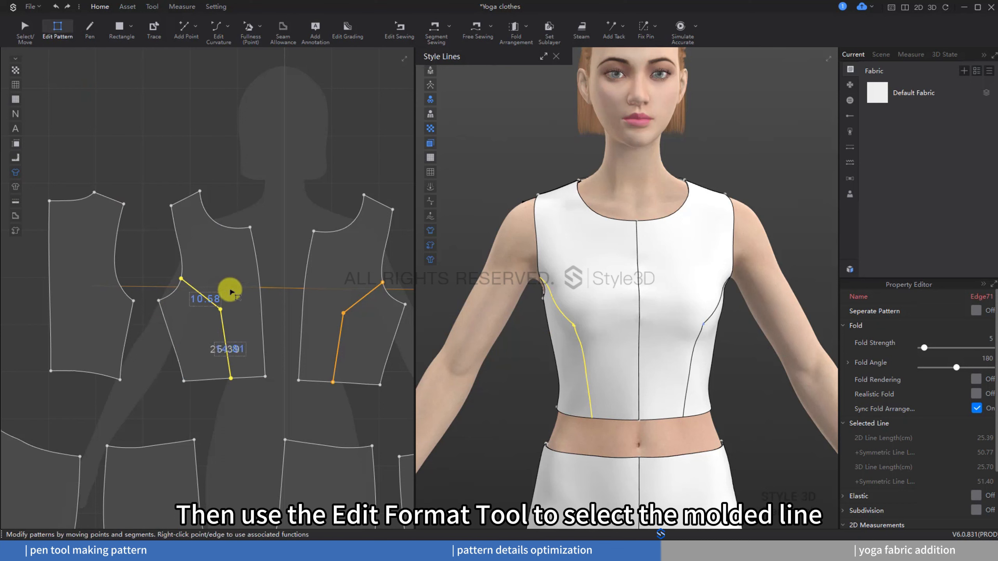
pyautogui.rightClick(222, 319)
pyautogui.click(238, 351)
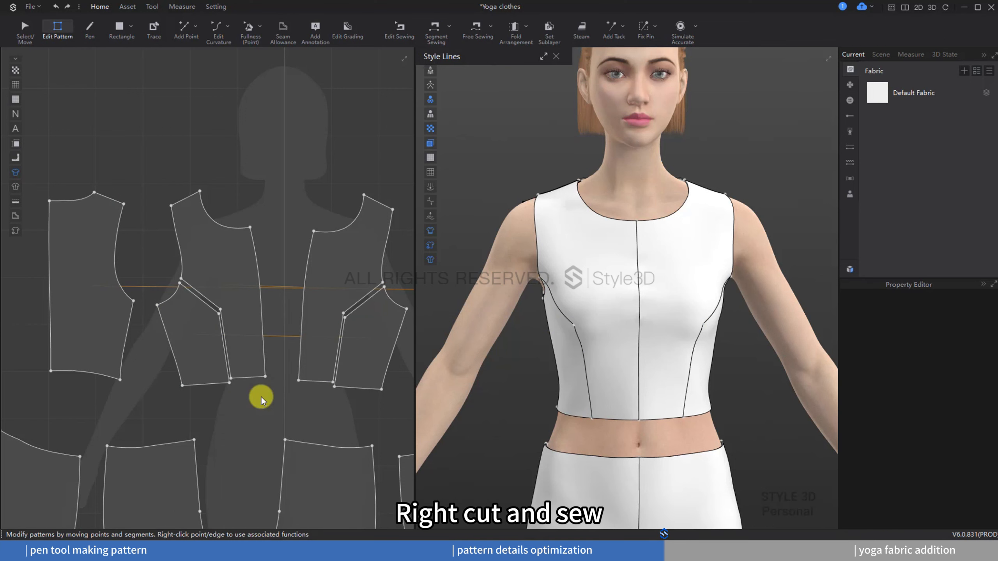
# Step: Move the split front bodice pieces apart in the 2D window
pyautogui.click(31, 33)
pyautogui.moveTo(238, 256); pyautogui.dragTo(250, 255)
pyautogui.moveTo(330, 259); pyautogui.dragTo(330, 258)
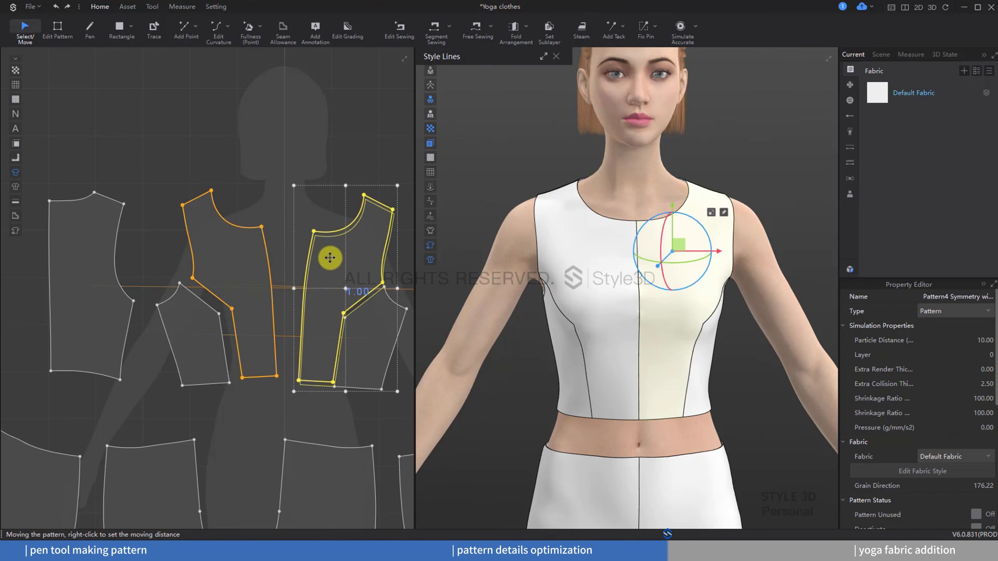
pyautogui.moveTo(330, 257); pyautogui.dragTo(321, 253)
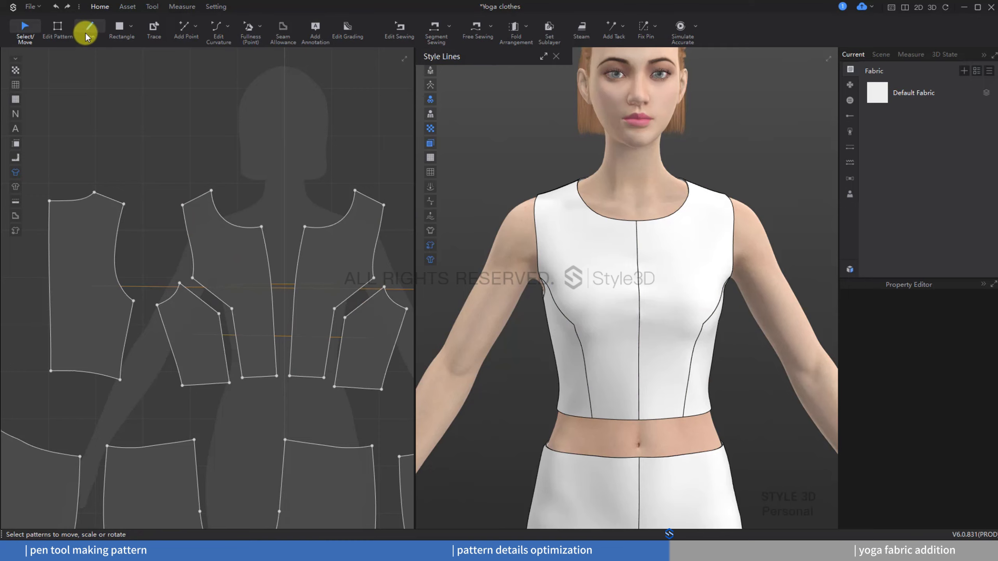
# Step: Draw a curved internal style line on the back bodice from the armhole down to the hem
pyautogui.click(89, 31)
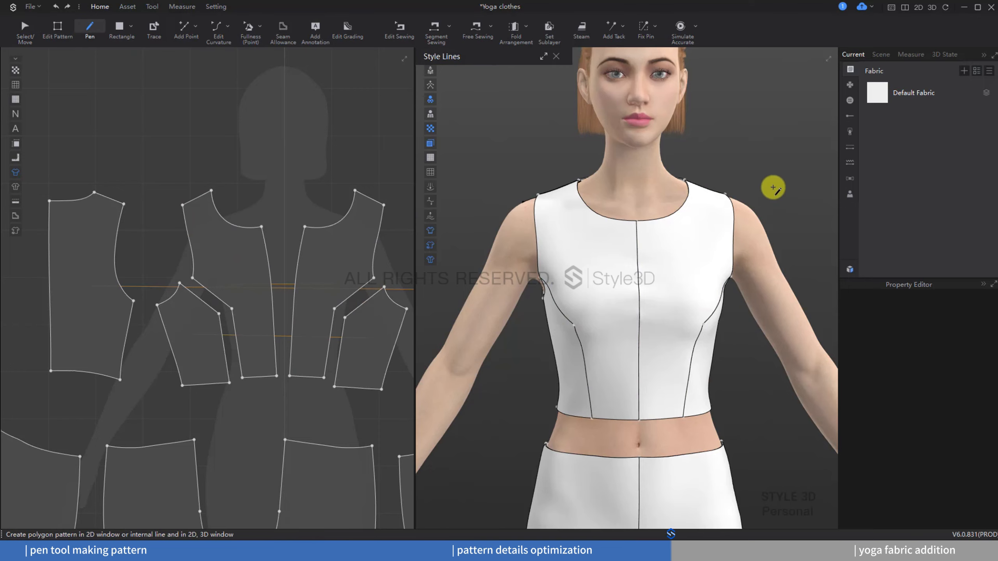
pyautogui.moveTo(771, 187); pyautogui.dragTo(553, 187, button='right')
pyautogui.scroll(3, 36, 291)
pyautogui.moveTo(208, 348); pyautogui.dragTo(266, 378, button='middle')
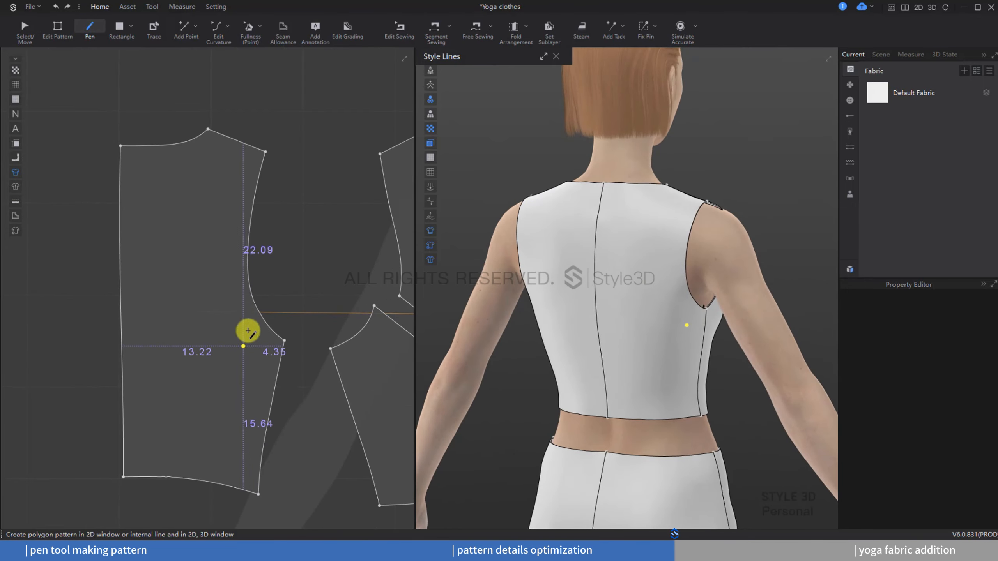
pyautogui.click(249, 288)
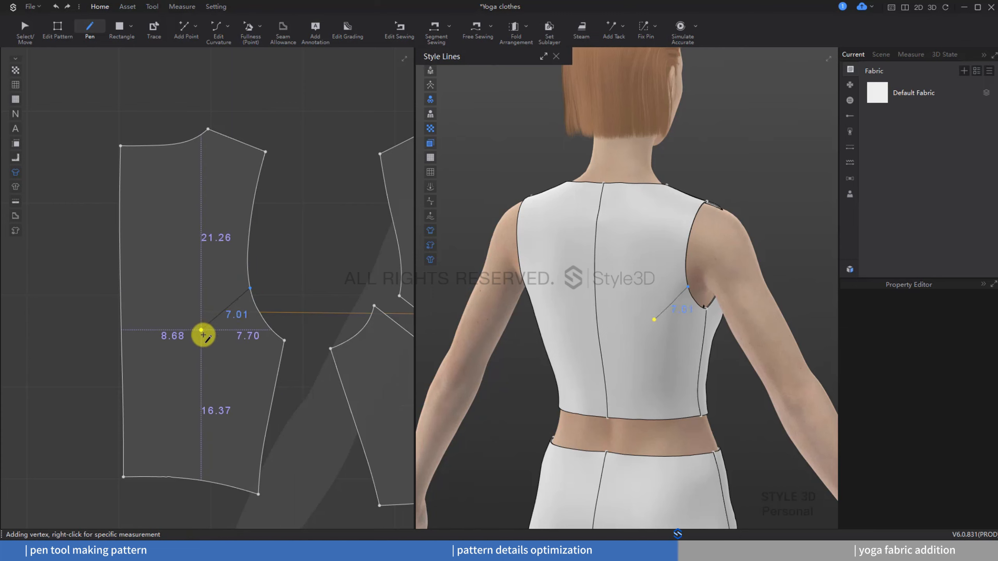
pyautogui.click(200, 362)
pyautogui.doubleClick(171, 476)
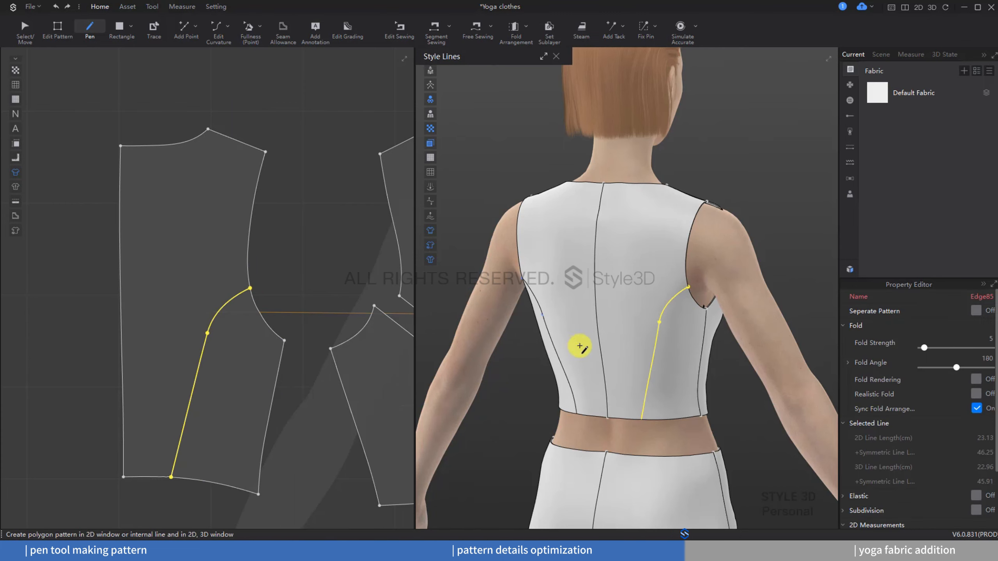
# Step: Move the lower end of the back style line slightly along the hem
pyautogui.press('8')
pyautogui.click(57, 31)
pyautogui.moveTo(171, 477); pyautogui.dragTo(178, 481)
# Step: Cut and sew the back bodice along its style line
pyautogui.click(200, 352)
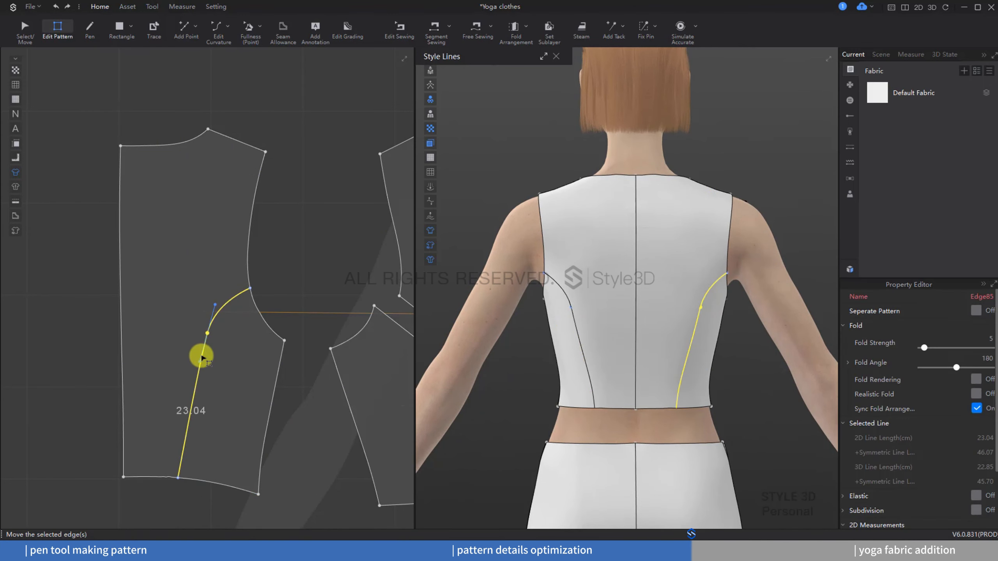
pyautogui.rightClick(202, 353)
pyautogui.click(246, 418)
pyautogui.click(250, 430)
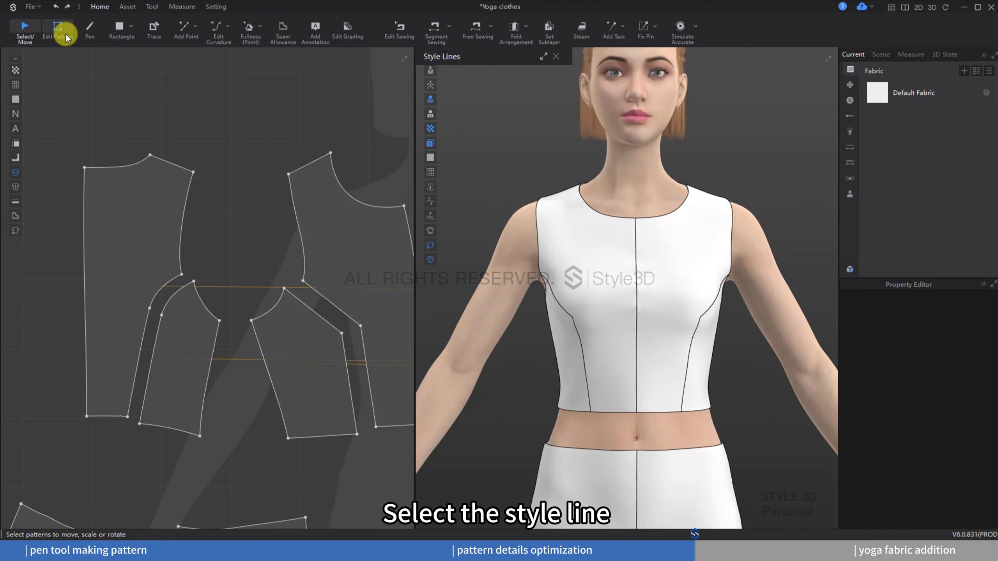
# Step: Add one equidistant internal line 3 cm inside the side panels' princess seam edge, using Default direction
pyautogui.click(58, 32)
pyautogui.scroll(3, 173, 334)
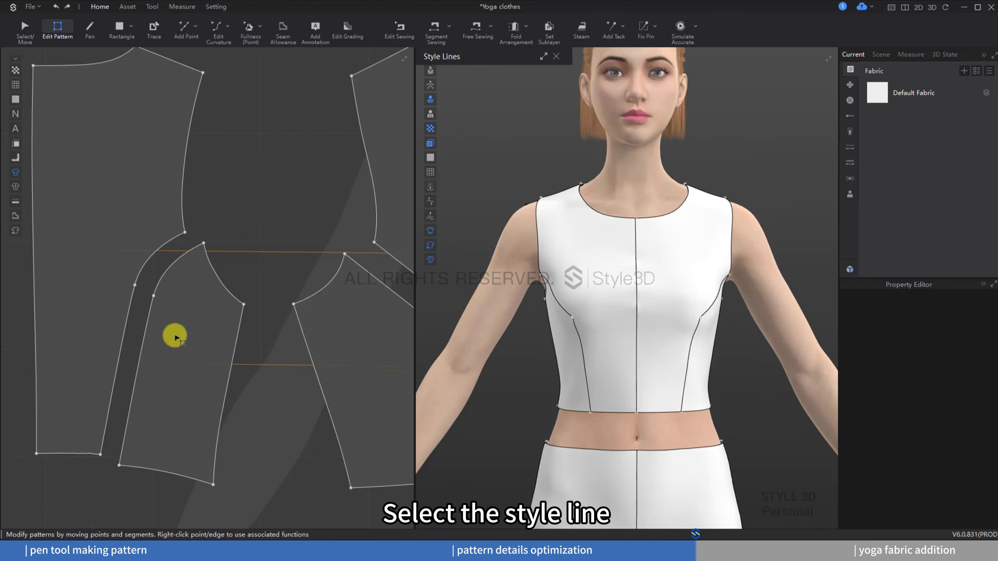
pyautogui.moveTo(175, 284); pyautogui.dragTo(140, 315)
pyautogui.moveTo(312, 274); pyautogui.dragTo(191, 299, button='middle')
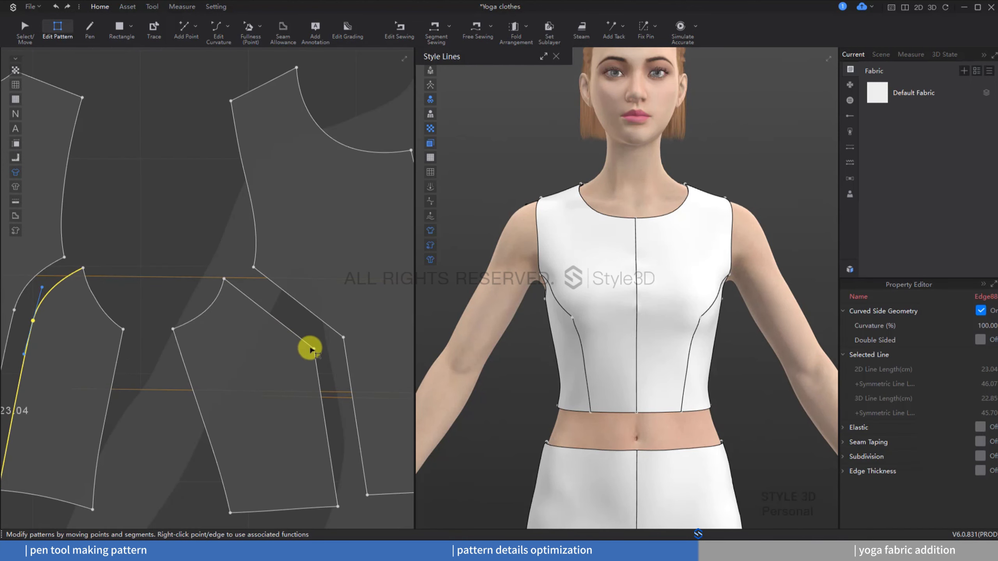
pyautogui.keyDown('shift'); pyautogui.click(315, 352); pyautogui.keyUp('shift')
pyautogui.rightClick(316, 356)
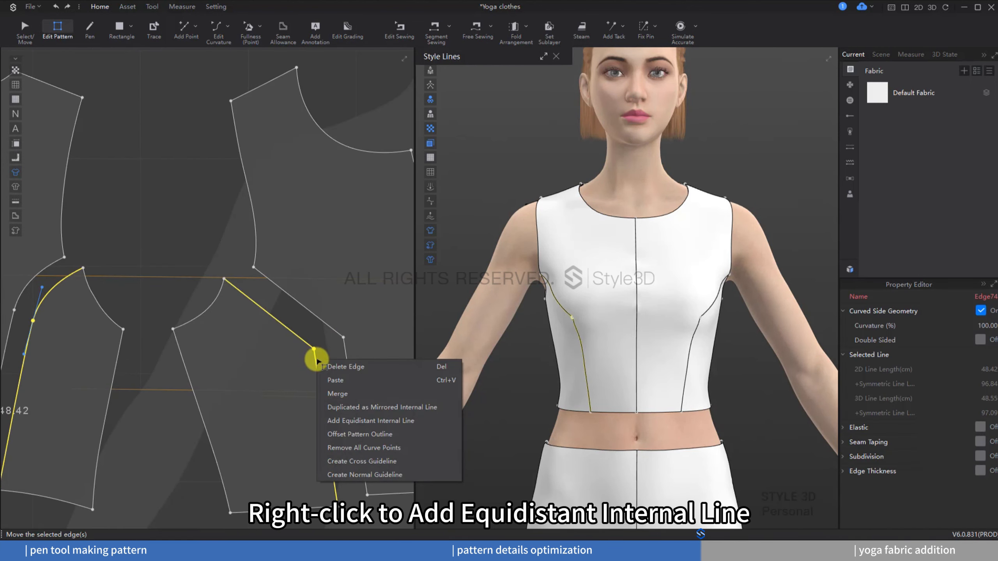
pyautogui.click(351, 418)
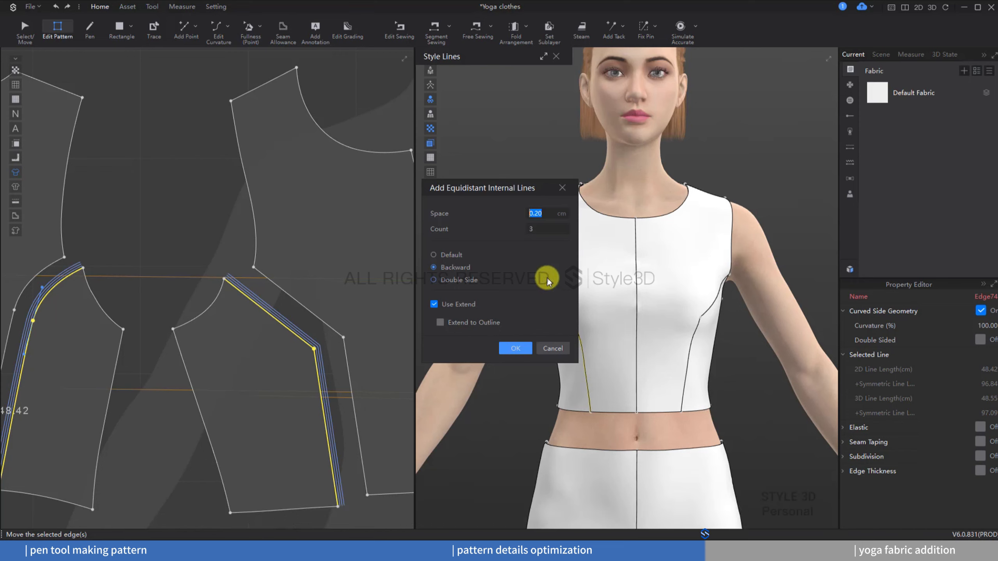
pyautogui.click(434, 254)
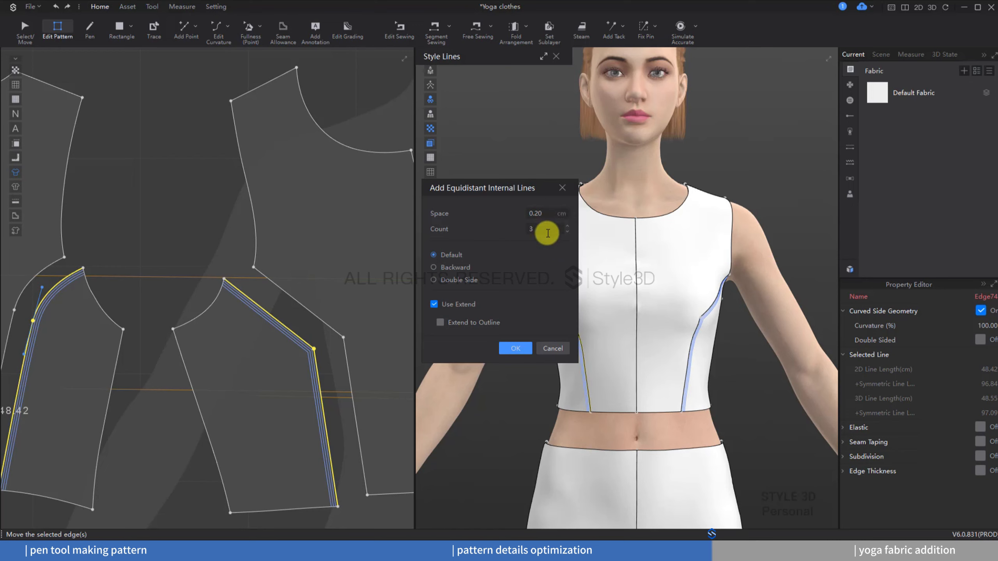
pyautogui.doubleClick(538, 214)
pyautogui.write('2')
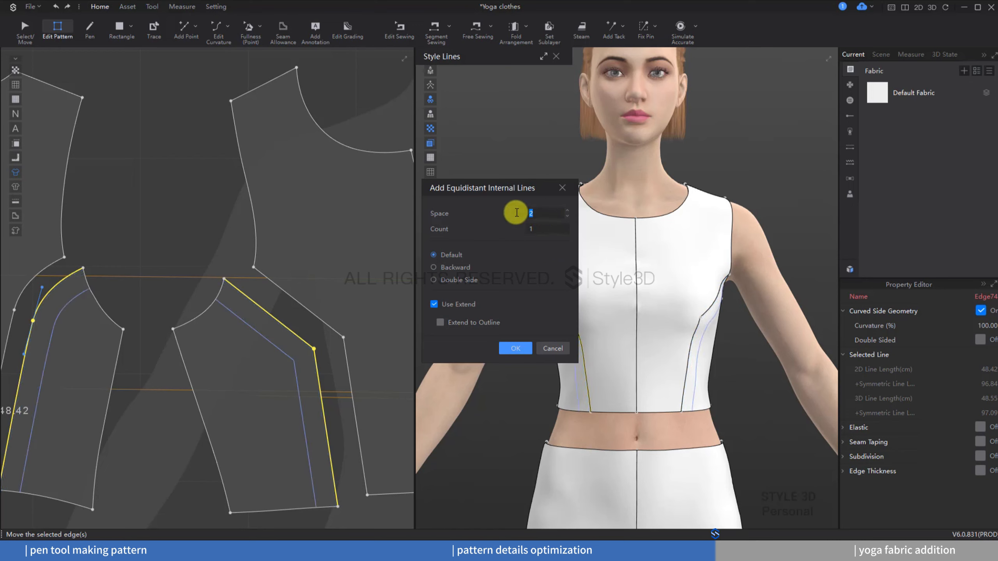
pyautogui.write('3')
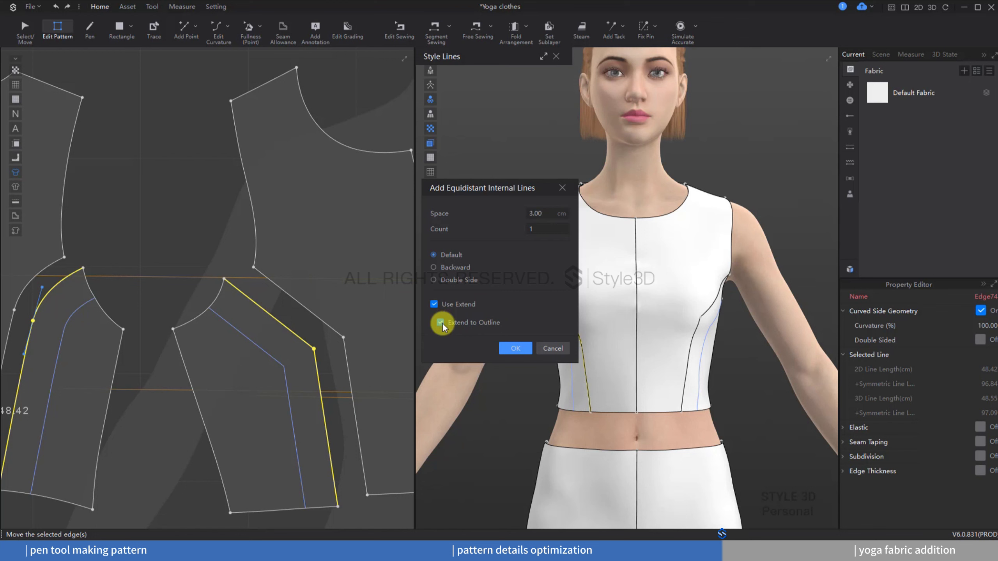
pyautogui.click(516, 348)
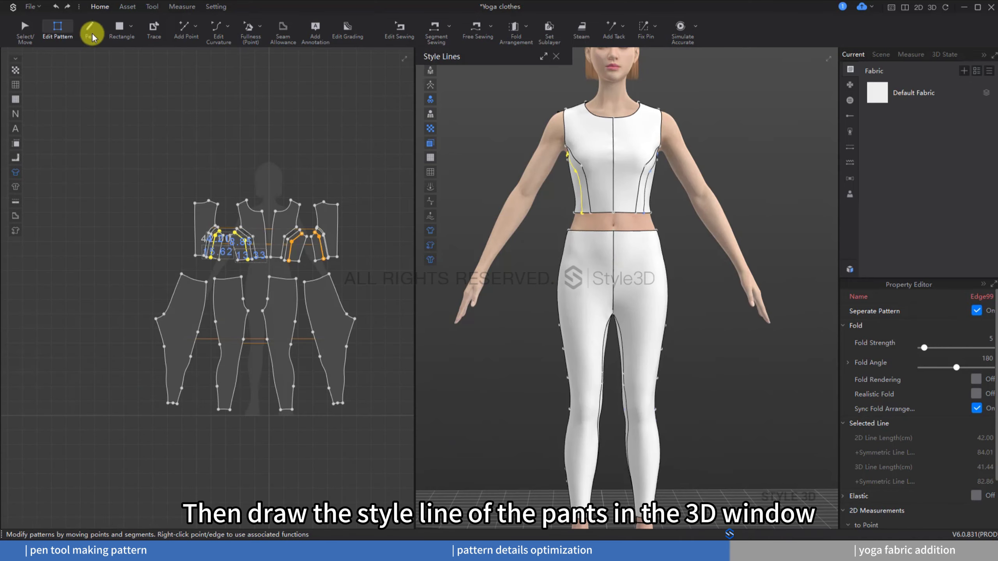
# Step: Draw a pants style line in 3D from the waistband down the front thigh, curving across to the side
pyautogui.click(89, 27)
pyautogui.scroll(5, 642, 297)
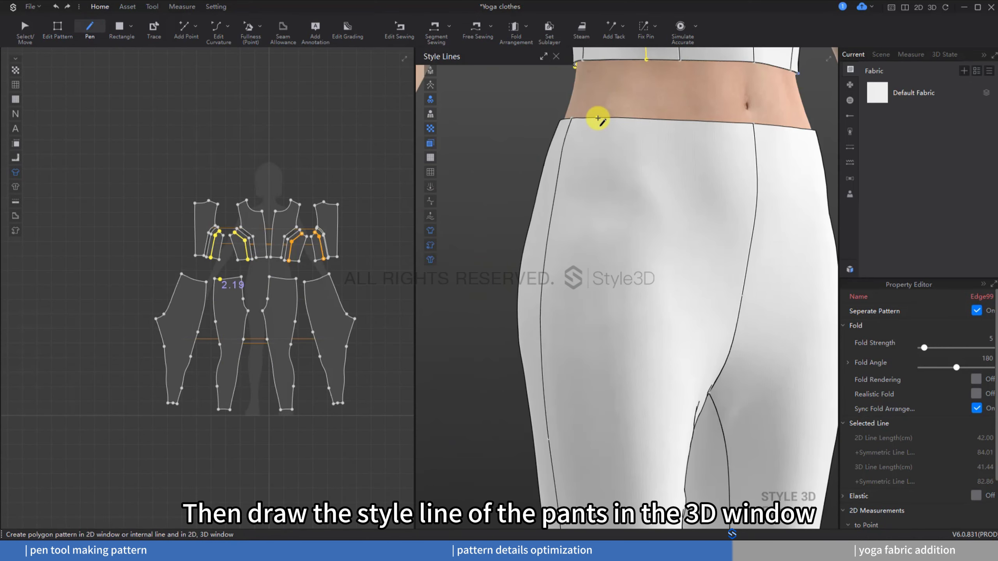
pyautogui.click(597, 119)
pyautogui.moveTo(598, 292); pyautogui.dragTo(555, 202, button='middle')
pyautogui.scroll(-3, 535, 275)
pyautogui.moveTo(534, 277); pyautogui.dragTo(582, 287, button='right')
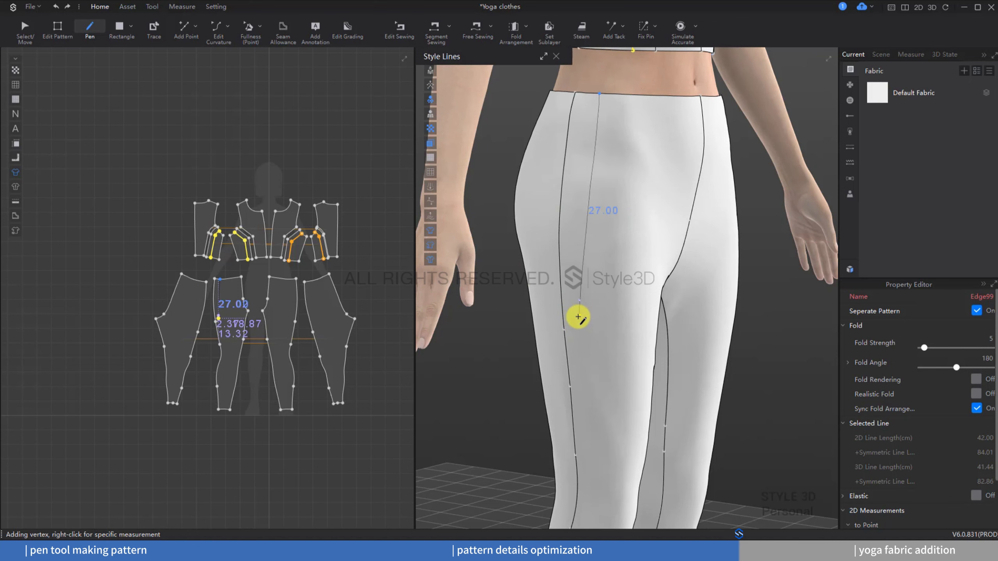
pyautogui.click(579, 317)
pyautogui.moveTo(584, 314); pyautogui.dragTo(521, 344, button='right')
pyautogui.click(612, 367)
# Step: Draw diagonal style lines across the pants leg around the knee in 3D
pyautogui.click(618, 256)
pyautogui.click(522, 345)
pyautogui.moveTo(583, 344); pyautogui.dragTo(610, 301, button='right')
pyautogui.click(610, 326)
pyautogui.moveTo(557, 345); pyautogui.dragTo(623, 350, button='right')
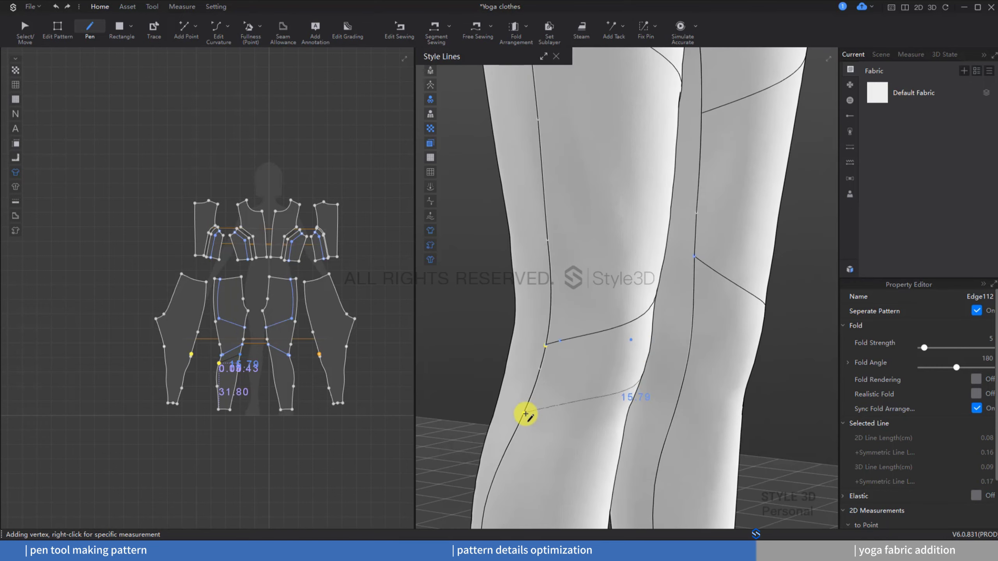
pyautogui.doubleClick(515, 434)
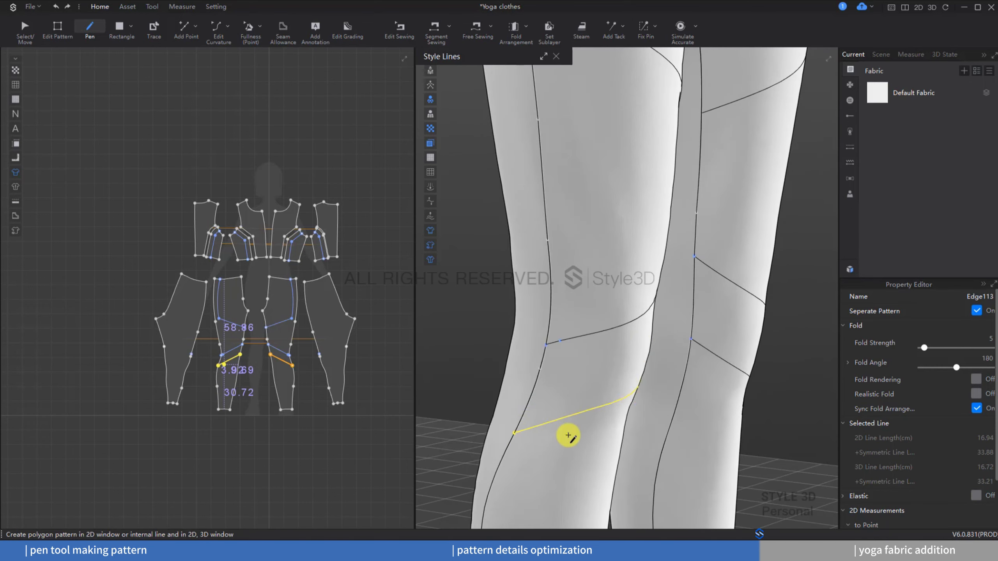
# Step: Draw a horizontal style line around the lower pants leg above the ankle
pyautogui.moveTo(566, 435); pyautogui.dragTo(528, 434, button='right')
pyautogui.scroll(-5, 528, 434)
pyautogui.moveTo(529, 434); pyautogui.dragTo(526, 314, button='middle')
pyautogui.scroll(3, 567, 349)
pyautogui.click(635, 308)
pyautogui.moveTo(610, 308); pyautogui.dragTo(680, 307, button='right')
pyautogui.doubleClick(548, 342)
# Step: Draw a second parallel style line just below it around the lower leg
pyautogui.moveTo(622, 356); pyautogui.dragTo(533, 343, button='right')
pyautogui.click(662, 332)
pyautogui.moveTo(603, 334); pyautogui.dragTo(729, 335, button='right')
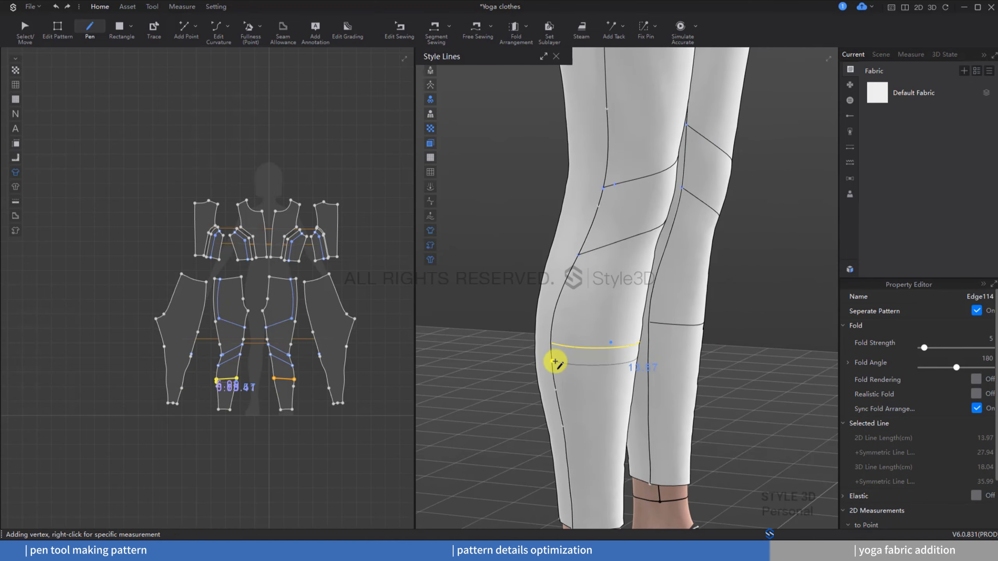
pyautogui.doubleClick(553, 360)
# Step: Select the pants style lines in 2D to check their Separate Pattern setting
pyautogui.moveTo(636, 366); pyautogui.dragTo(610, 361, button='right')
pyautogui.scroll(-5, 611, 361)
pyautogui.moveTo(611, 362); pyautogui.dragTo(604, 414, button='middle')
pyautogui.scroll(-3, 603, 415)
pyautogui.scroll(5, 231, 353)
pyautogui.press('z')
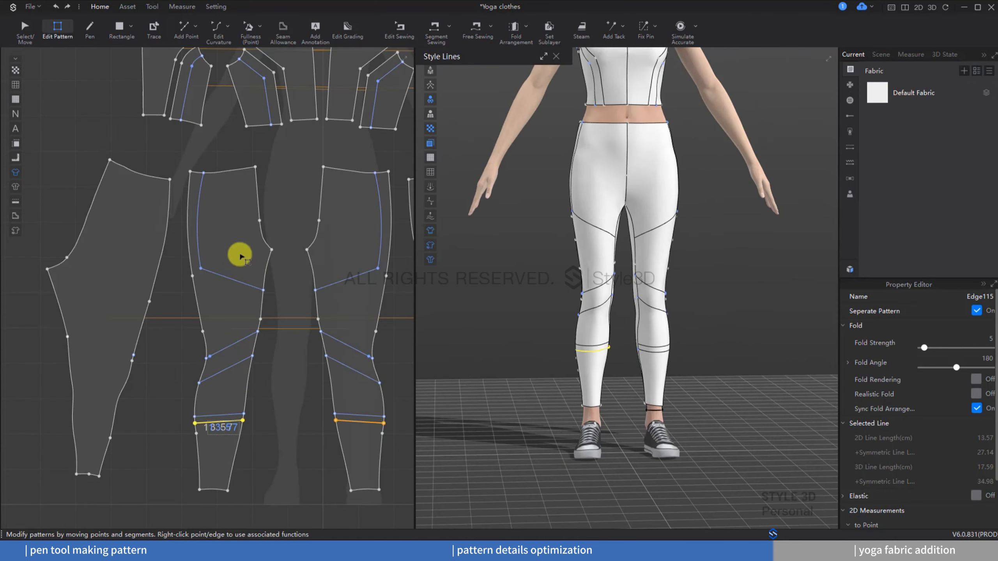
pyautogui.moveTo(239, 255); pyautogui.dragTo(219, 425)
pyautogui.scroll(6, 218, 373)
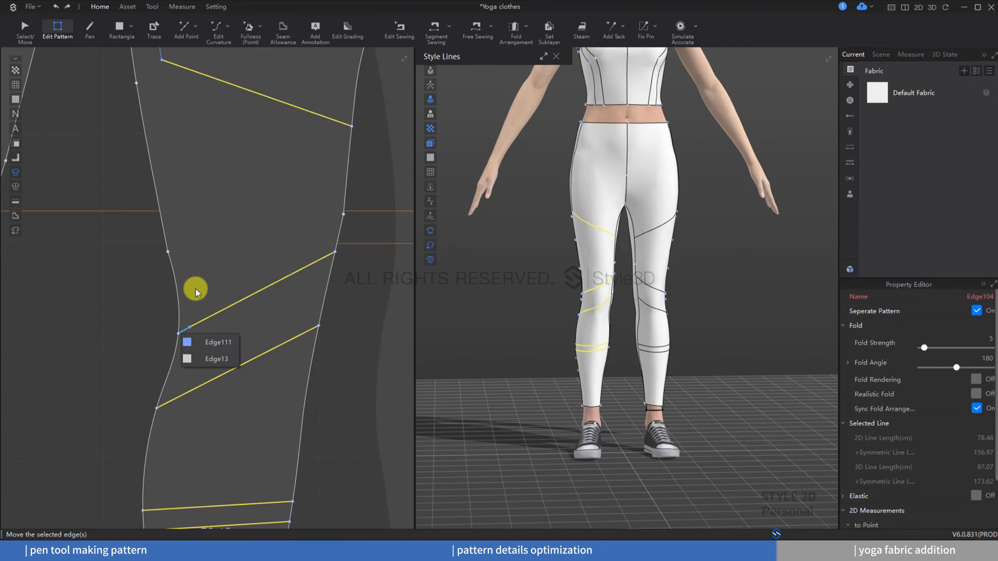
pyautogui.scroll(-3, 220, 292)
pyautogui.click(185, 207)
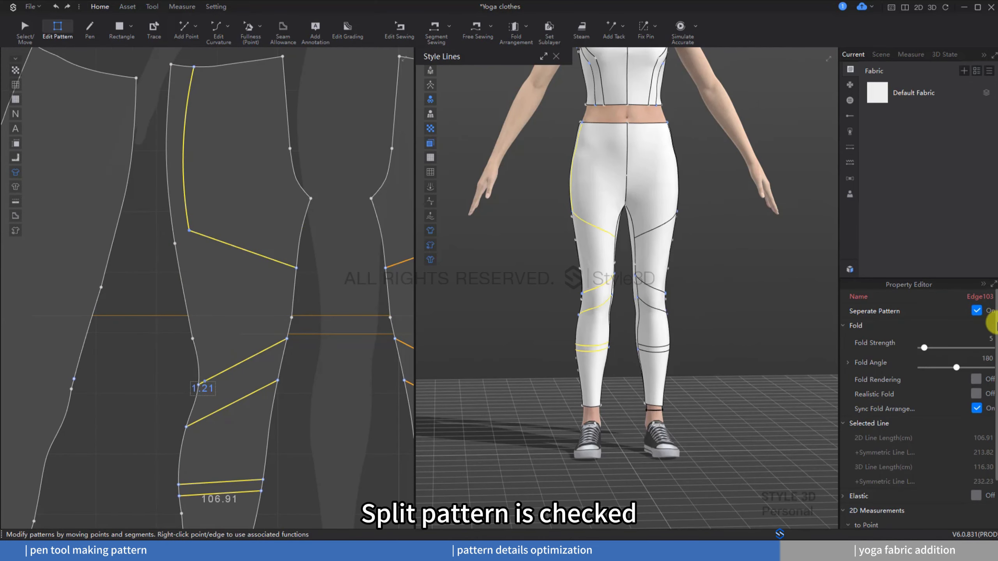
pyautogui.scroll(-5, 291, 314)
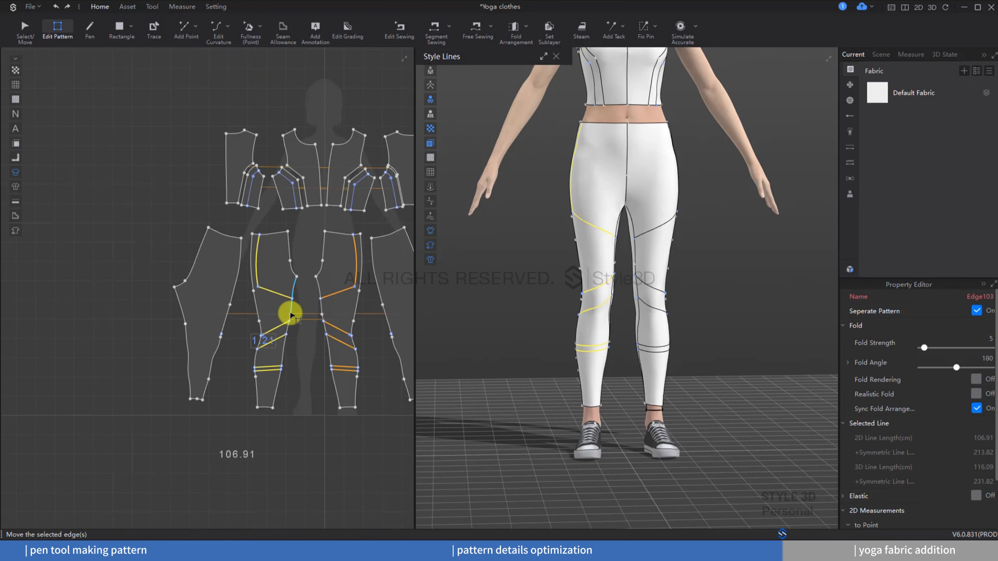
pyautogui.click(308, 336)
pyautogui.scroll(5, 230, 256)
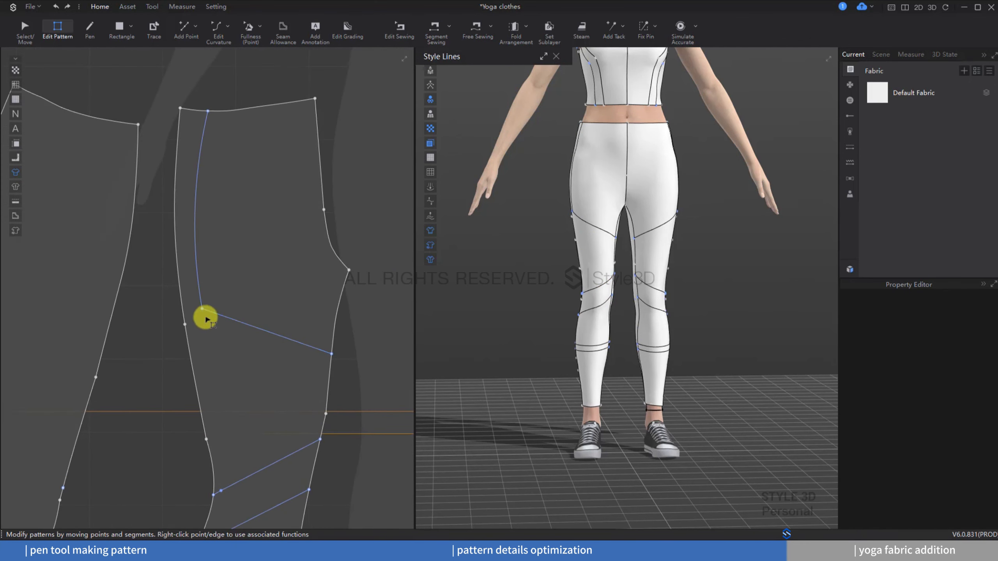
# Step: Reposition the pants' vertical style line in 2D by moving its lower vertex and its upper segment
pyautogui.moveTo(201, 308); pyautogui.dragTo(208, 344)
pyautogui.scroll(-2, 172, 335)
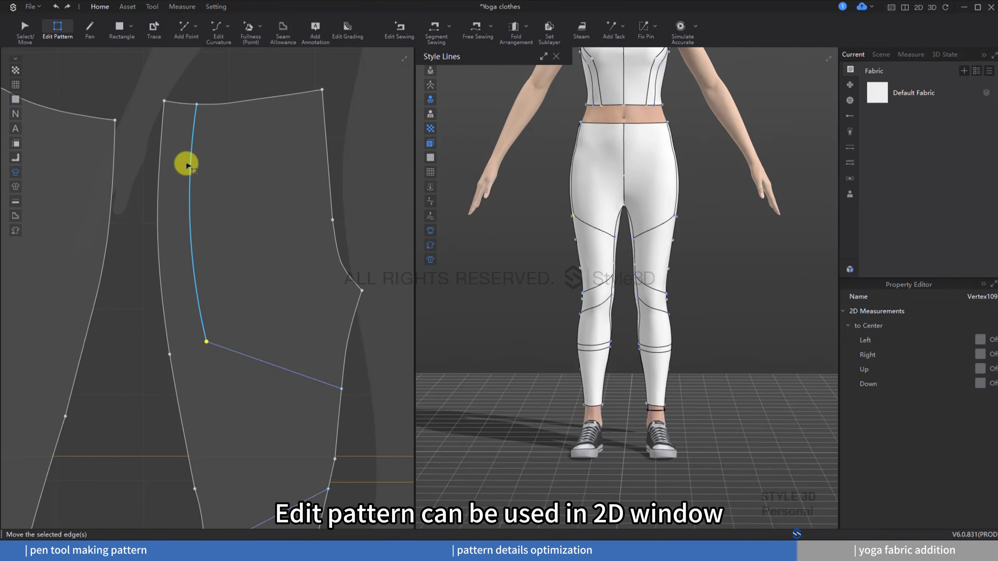
pyautogui.moveTo(184, 118); pyautogui.dragTo(185, 201, button='middle')
pyautogui.scroll(2, 185, 201)
# Step: Curve the vertical style line with Edit Curvature and nudge its top endpoint along the waistline
pyautogui.click(219, 27)
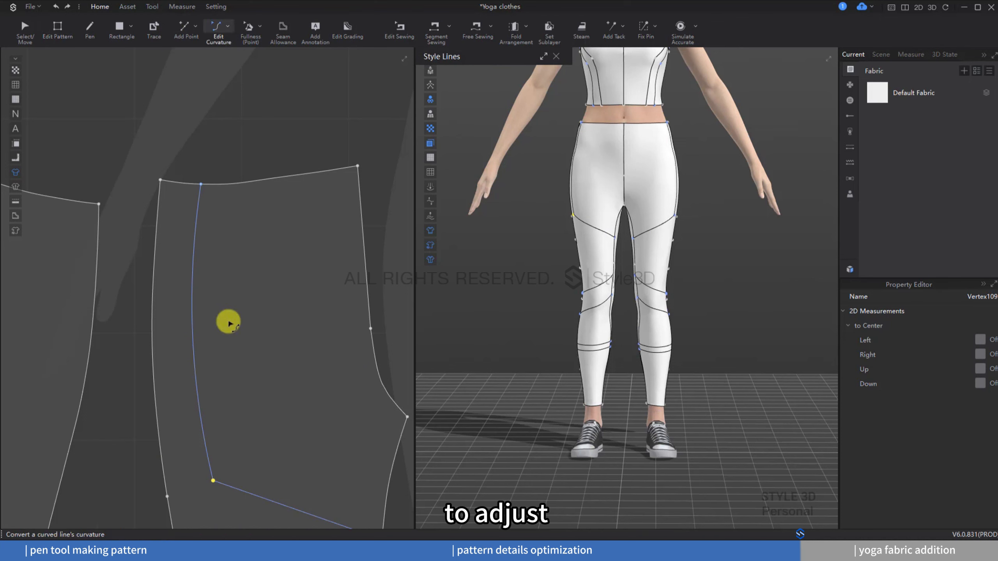
pyautogui.moveTo(193, 322); pyautogui.dragTo(200, 322)
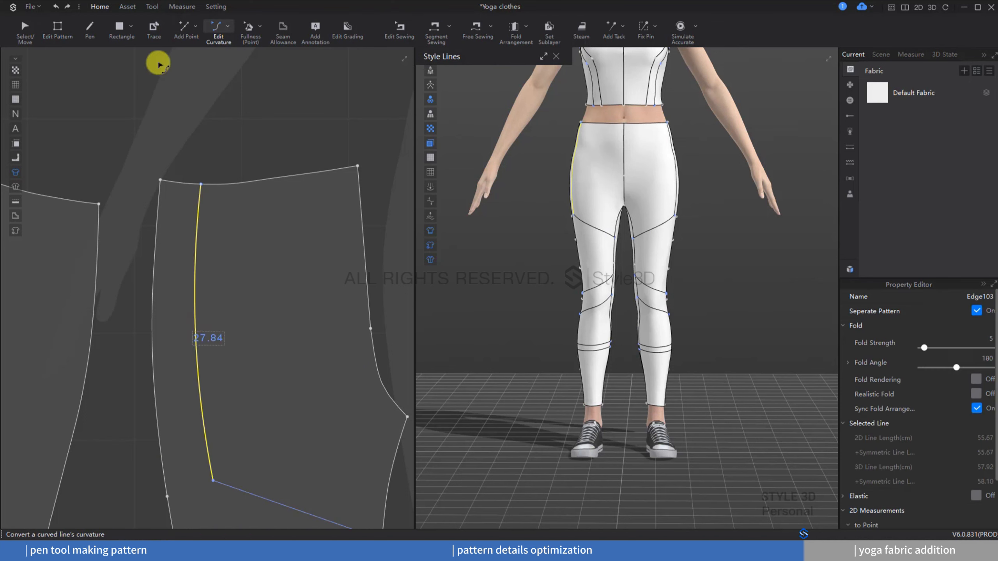
pyautogui.click(58, 28)
pyautogui.click(201, 184)
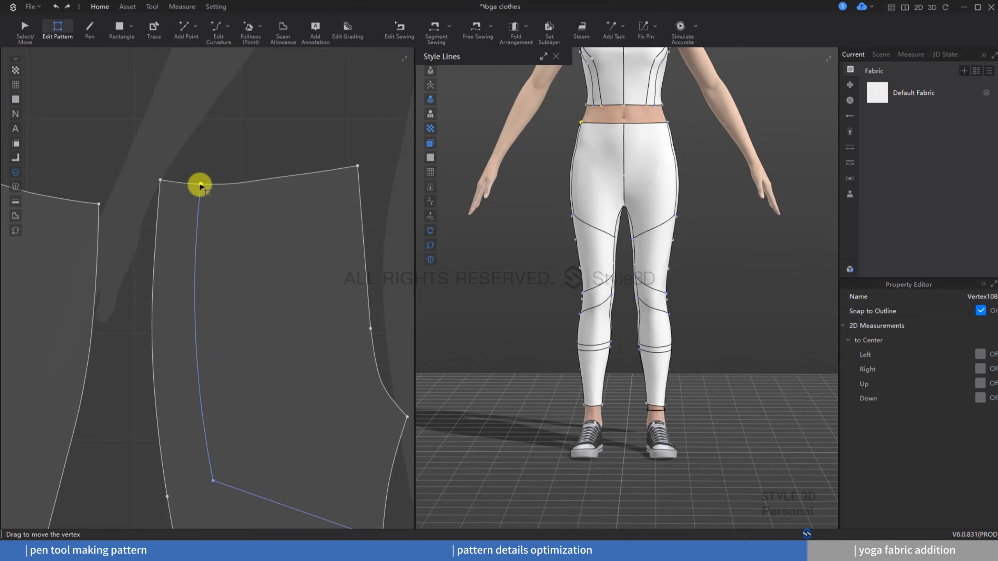
pyautogui.moveTo(201, 185); pyautogui.dragTo(203, 185)
pyautogui.click(180, 116)
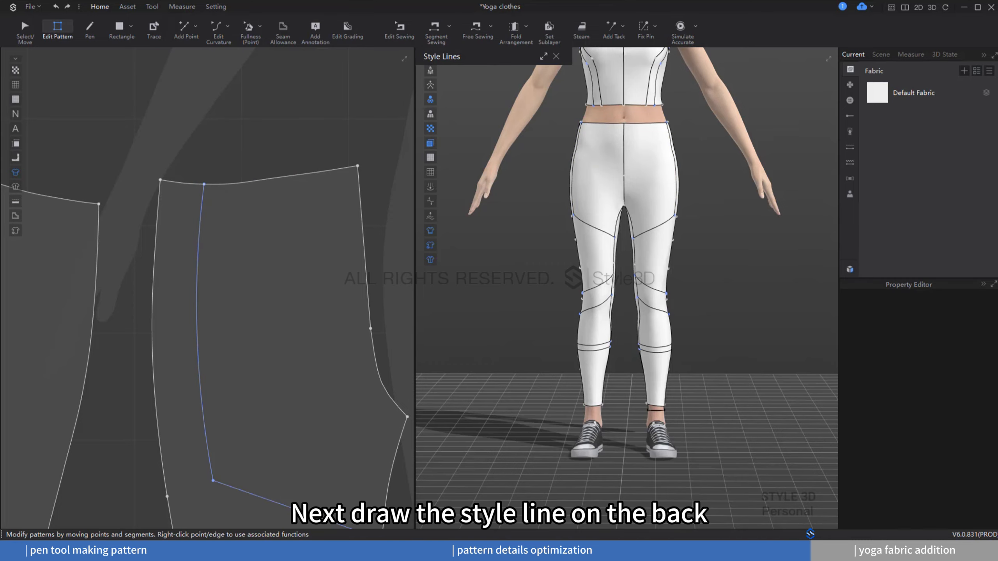
# Step: Draw a style line across the back of the knee in 3D with the Pen tool
pyautogui.click(646, 346)
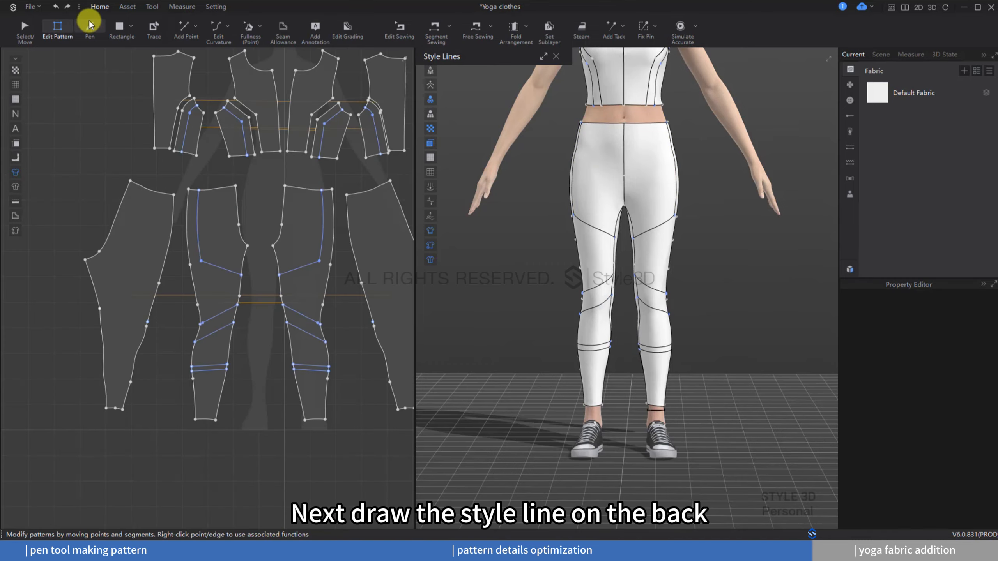
pyautogui.click(90, 26)
pyautogui.moveTo(695, 256); pyautogui.dragTo(616, 341, button='right')
pyautogui.scroll(5, 632, 275)
pyautogui.click(634, 247)
pyautogui.scroll(4, 615, 341)
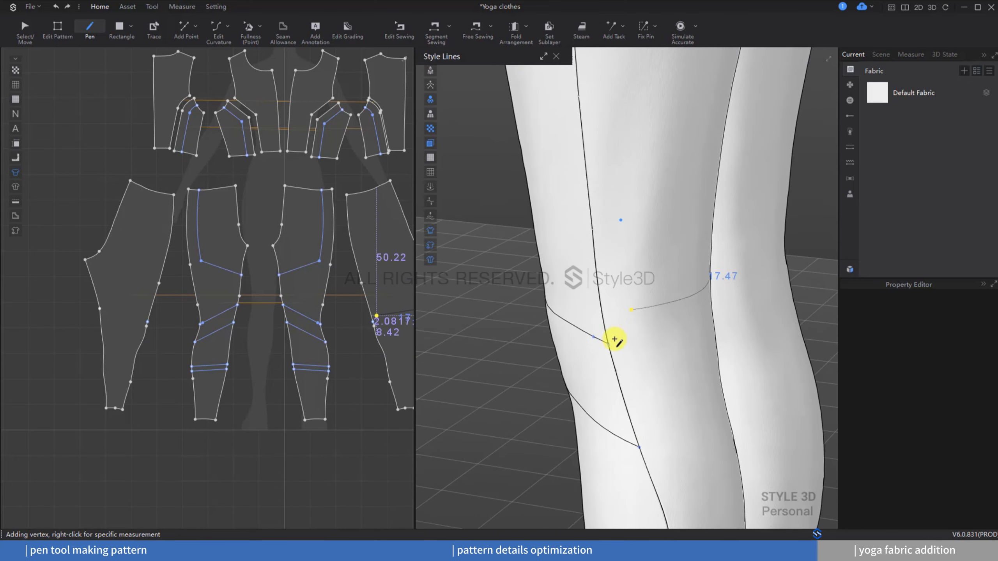
pyautogui.scroll(-2, 620, 345)
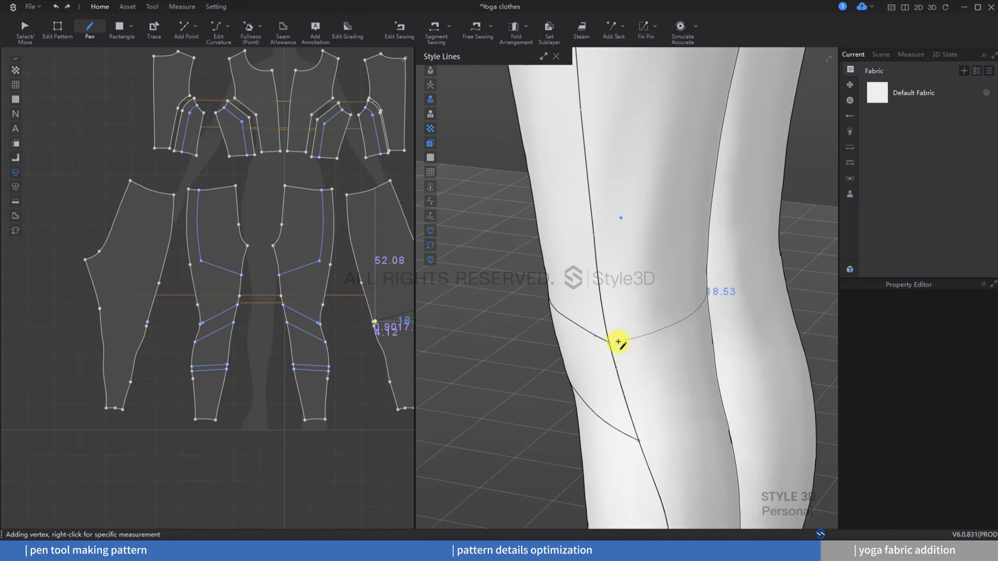
pyautogui.click(615, 343)
pyautogui.moveTo(614, 343); pyautogui.dragTo(643, 350, button='right')
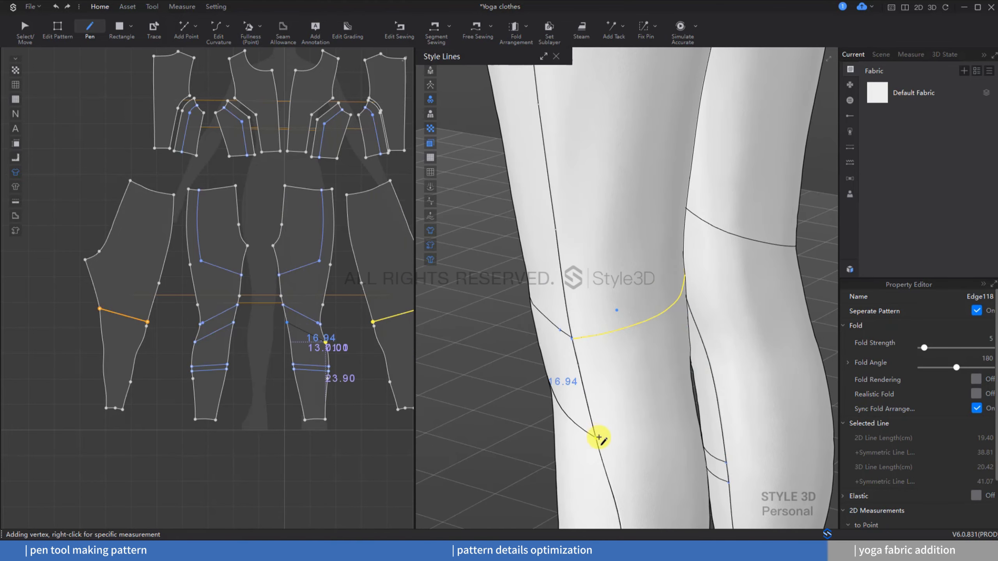
# Step: Draw a diagonal style line across the back of the leg below the knee
pyautogui.moveTo(603, 436); pyautogui.dragTo(611, 223, button='middle')
pyautogui.scroll(2, 610, 223)
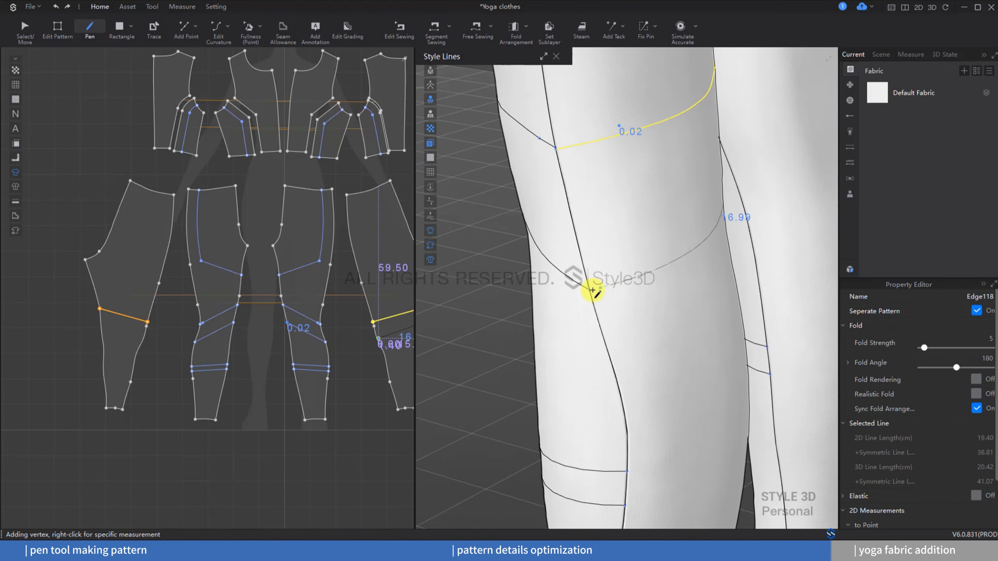
pyautogui.click(593, 291)
pyautogui.moveTo(680, 306); pyautogui.dragTo(602, 287, button='right')
pyautogui.click(608, 325)
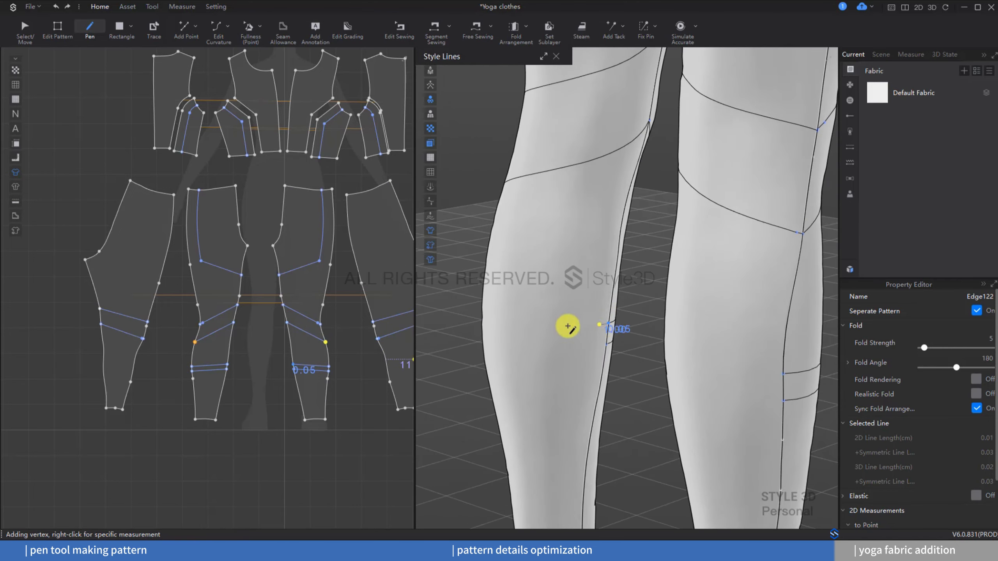
pyautogui.moveTo(567, 326); pyautogui.dragTo(668, 334, button='right')
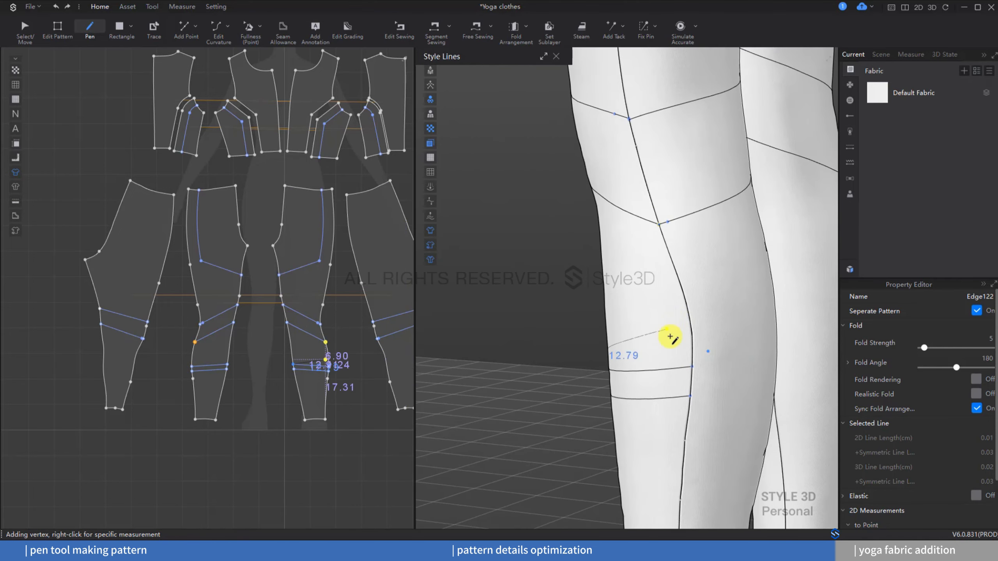
# Step: Draw a horizontal style line around the back of the lower leg above the ankle
pyautogui.click(695, 367)
pyautogui.moveTo(695, 367)
pyautogui.mouseDown(button='right')
pyautogui.moveTo(606, 368)
pyautogui.moveTo(703, 366)
pyautogui.moveTo(693, 364)
pyautogui.mouseUp(button='right')
pyautogui.click(606, 369)
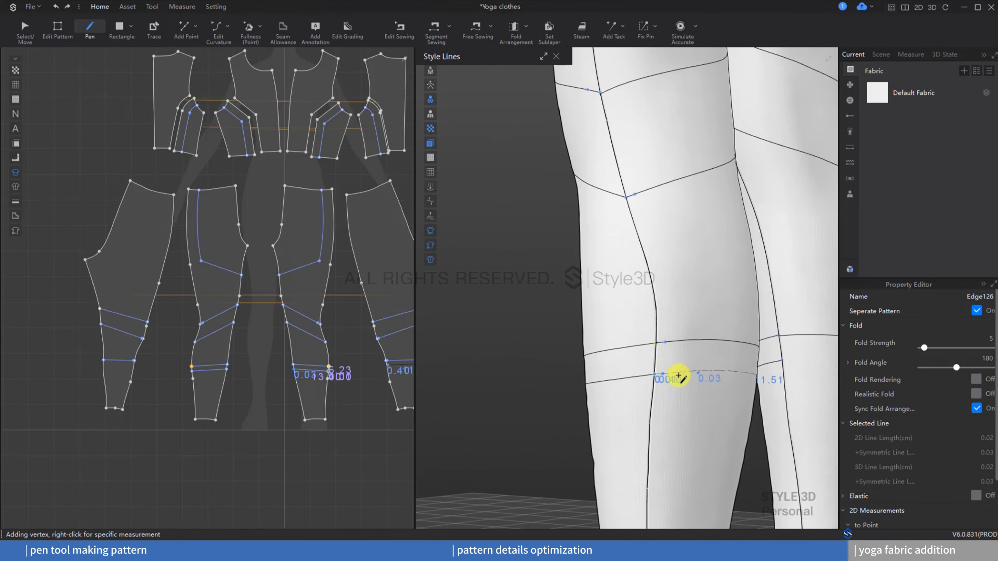
pyautogui.scroll(-5, 679, 376)
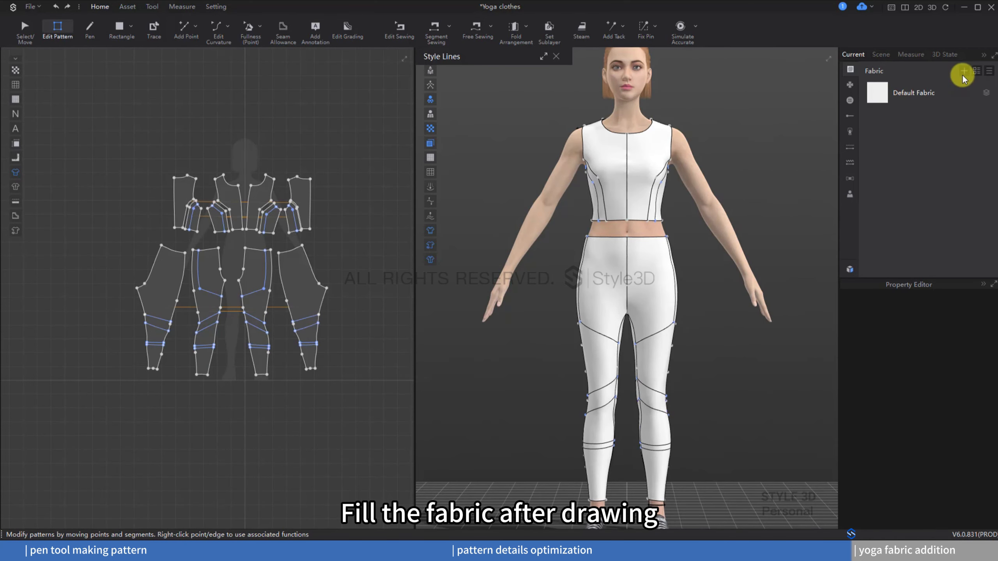
# Step: Add two new fabrics and set Fabric 1's color to dark navy blue
pyautogui.click(962, 72)
pyautogui.click(963, 72)
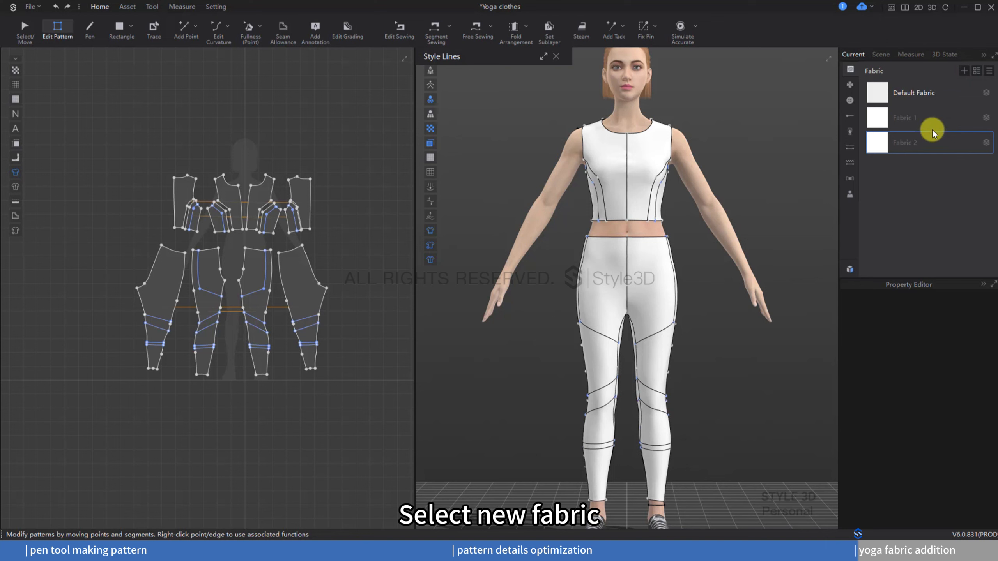
pyautogui.click(932, 118)
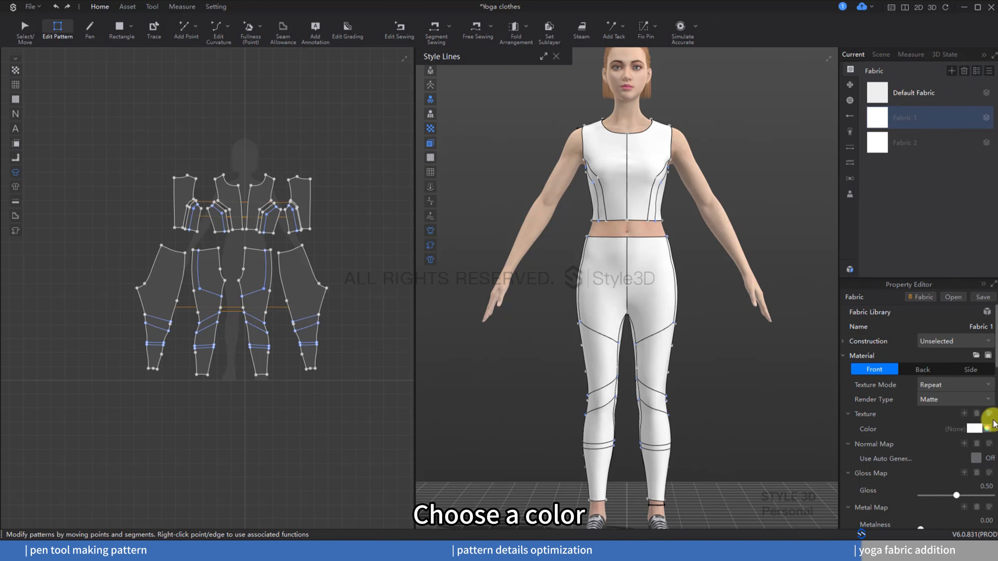
pyautogui.click(986, 430)
pyautogui.moveTo(688, 352); pyautogui.dragTo(679, 299)
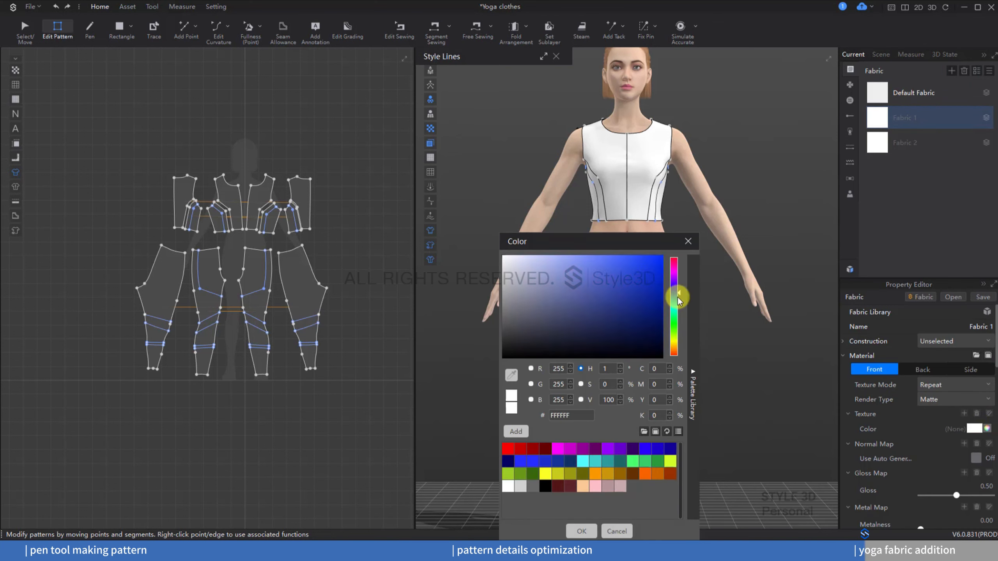
pyautogui.click(624, 309)
pyautogui.click(581, 531)
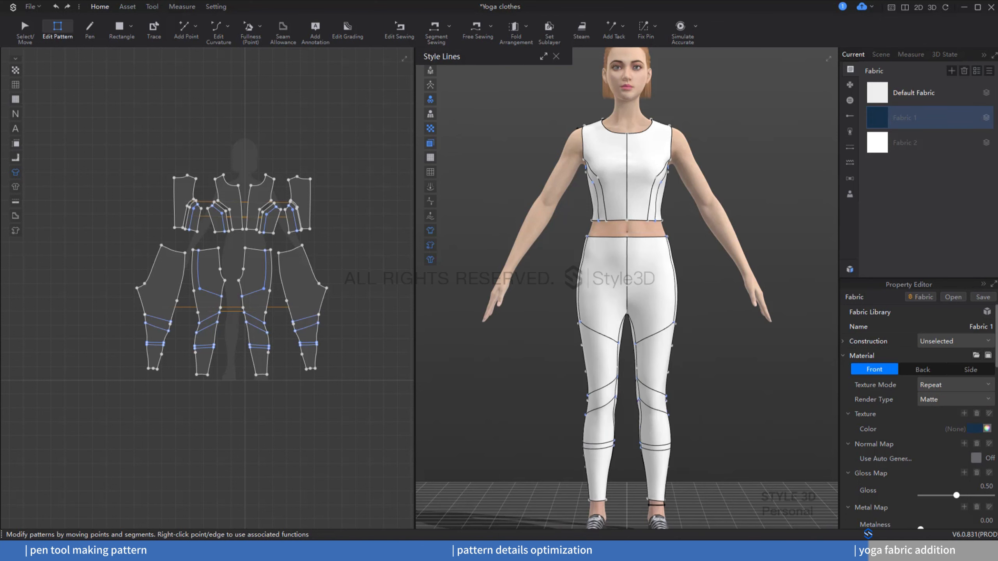
# Step: Set Fabric 2's color to a lighter blue-grey shade
pyautogui.click(956, 139)
pyautogui.click(978, 429)
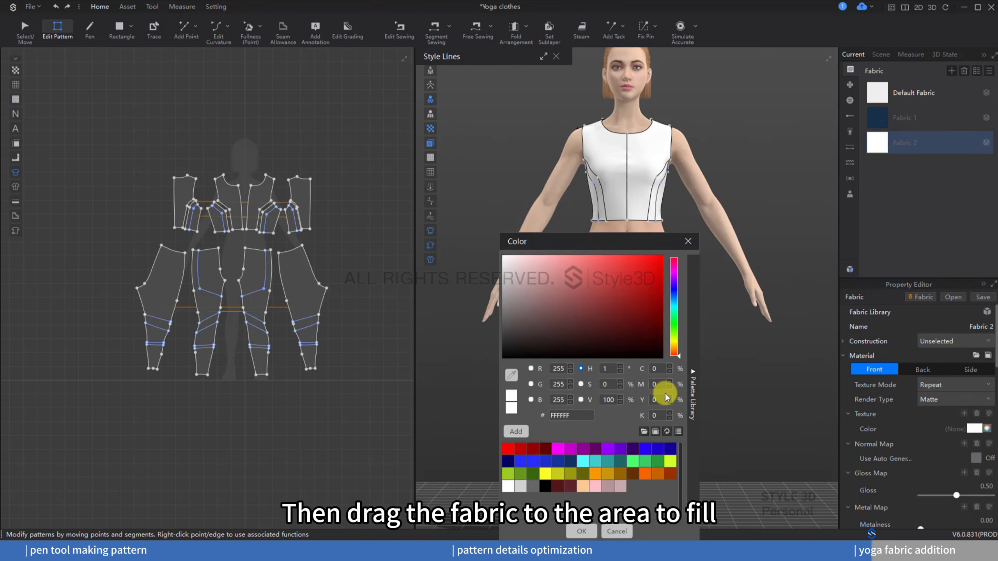
pyautogui.click(511, 375)
pyautogui.click(880, 118)
pyautogui.moveTo(621, 304); pyautogui.dragTo(562, 313)
pyautogui.click(580, 529)
# Step: Apply Fabric 1 to the top's main panels and Fabric 2 to its side panels
pyautogui.moveTo(884, 117); pyautogui.dragTo(653, 158)
pyautogui.moveTo(888, 125); pyautogui.dragTo(692, 307)
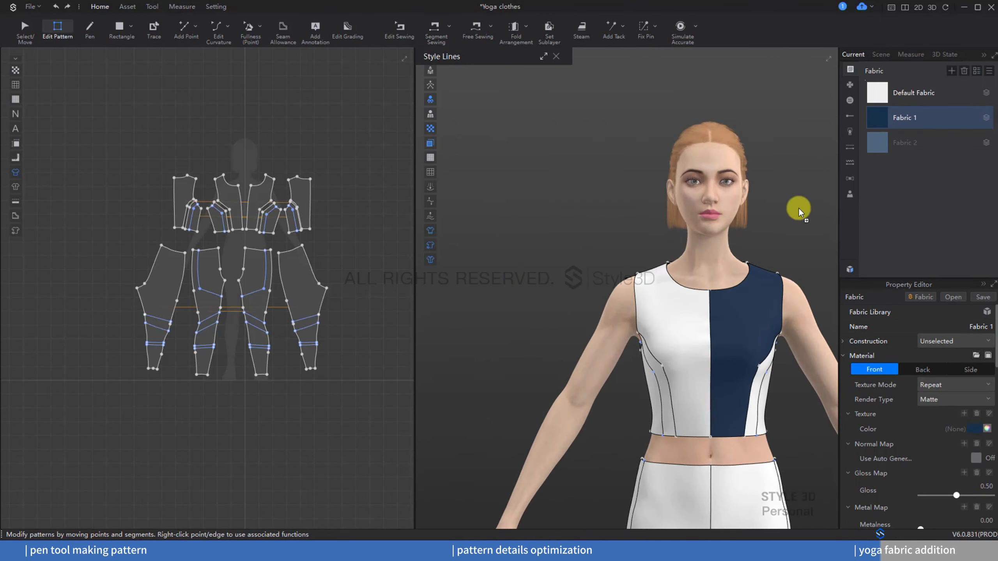
pyautogui.moveTo(687, 307); pyautogui.dragTo(514, 300, button='right')
pyautogui.moveTo(880, 119); pyautogui.dragTo(699, 295)
pyautogui.moveTo(878, 120); pyautogui.dragTo(749, 298)
pyautogui.moveTo(875, 148); pyautogui.dragTo(656, 425)
pyautogui.moveTo(652, 413); pyautogui.dragTo(794, 397, button='right')
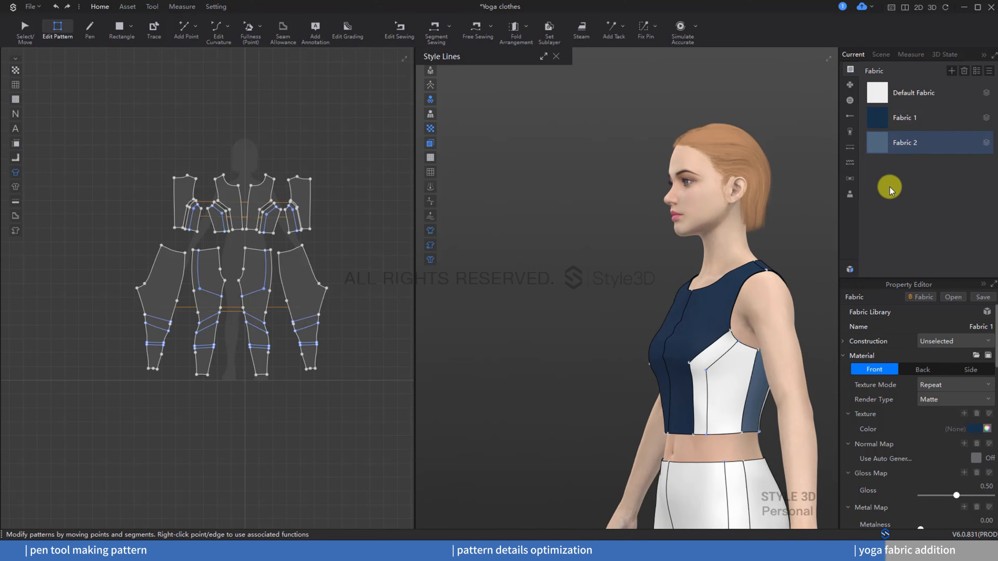
pyautogui.moveTo(879, 146); pyautogui.dragTo(747, 385)
pyautogui.moveTo(774, 389); pyautogui.dragTo(880, 387, button='right')
# Step: Apply Fabric 1 to the upper pants panels and Fabric 2 to the knee panels
pyautogui.moveTo(877, 156); pyautogui.dragTo(650, 381)
pyautogui.moveTo(684, 369); pyautogui.dragTo(565, 191, button='middle')
pyautogui.moveTo(756, 315); pyautogui.dragTo(701, 312, button='right')
pyautogui.moveTo(701, 312); pyautogui.dragTo(747, 287, button='middle')
pyautogui.moveTo(878, 119); pyautogui.dragTo(571, 310)
pyautogui.moveTo(879, 143); pyautogui.dragTo(657, 426)
pyautogui.moveTo(878, 144); pyautogui.dragTo(583, 421)
pyautogui.scroll(-2, 669, 411)
pyautogui.moveTo(671, 416); pyautogui.dragTo(684, 326, button='middle')
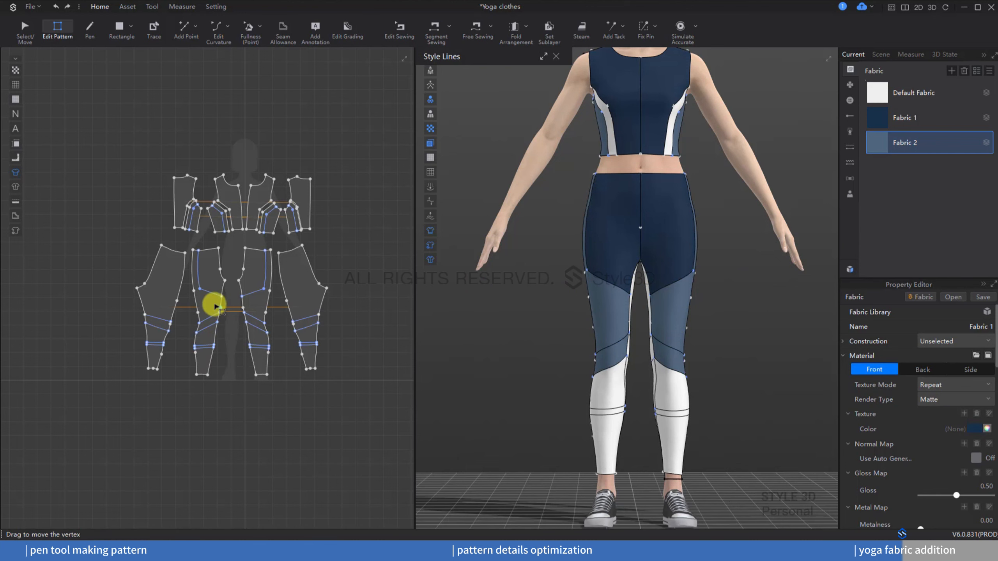
# Step: Split the pants pattern along the selected diagonal knee style line in 2D
pyautogui.scroll(5, 209, 317)
pyautogui.click(203, 354)
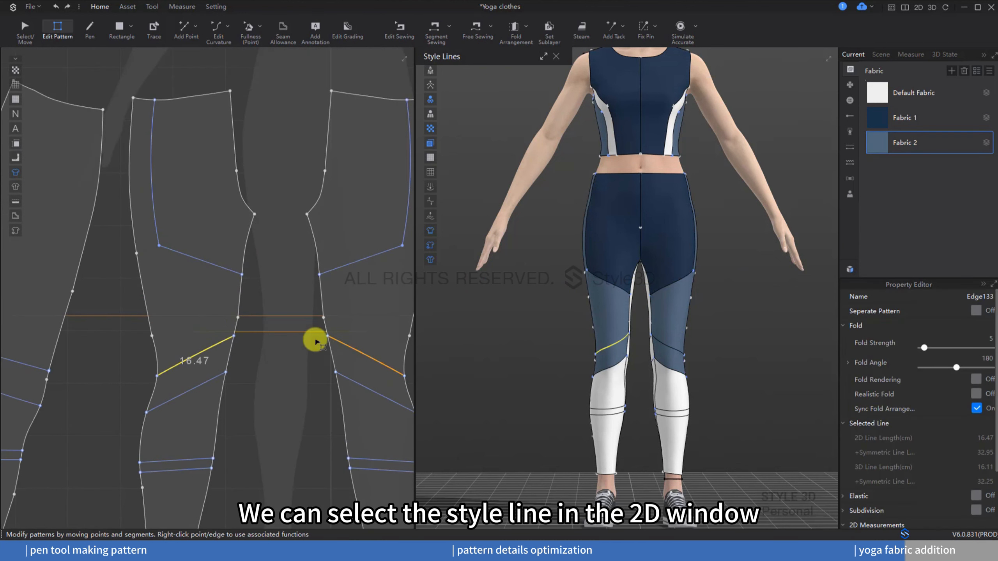
pyautogui.rightClick(207, 349)
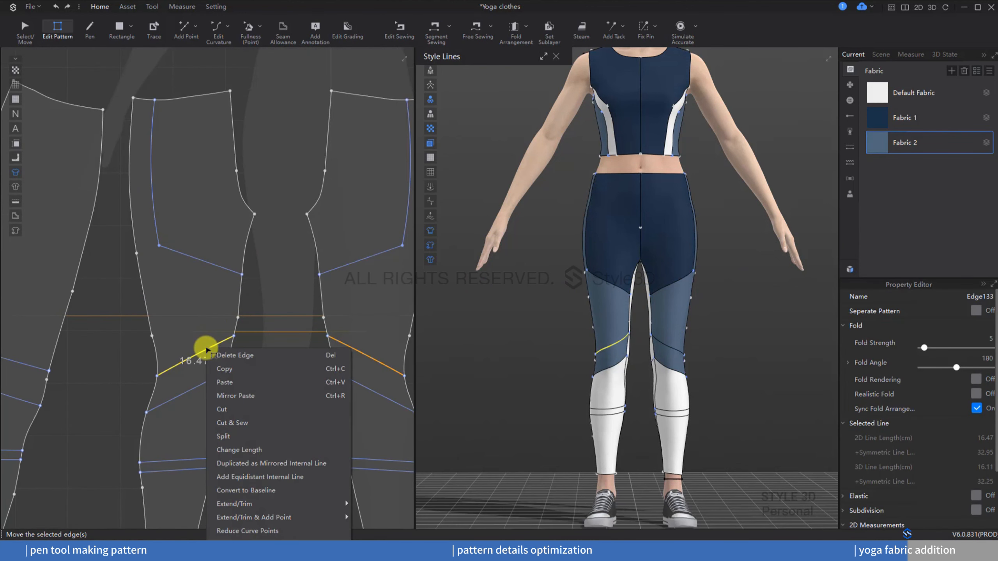
pyautogui.click(235, 420)
# Step: Apply Fabric 2 to the newly split lower-leg panels on the front
pyautogui.click(892, 91)
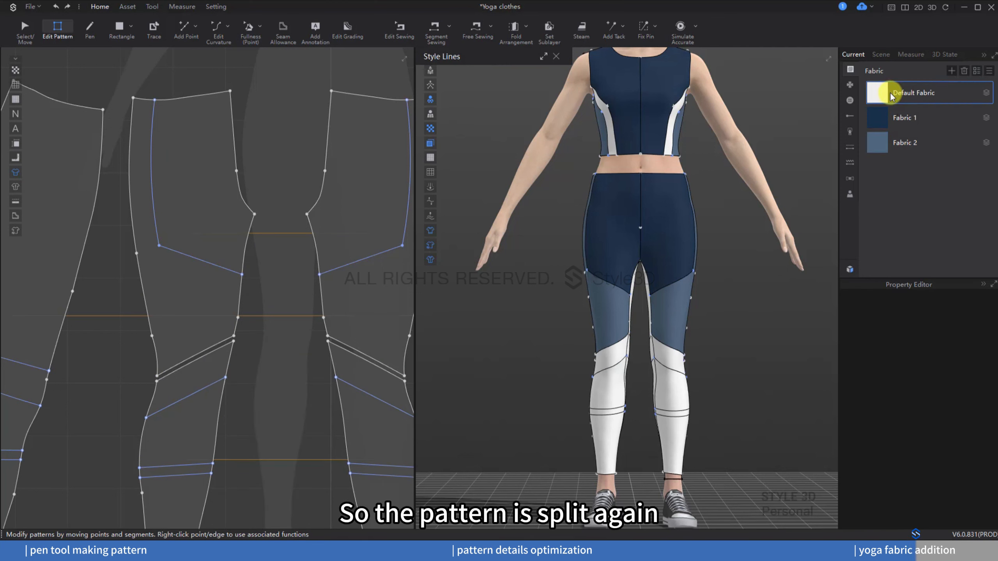
pyautogui.click(885, 145)
pyautogui.click(674, 387)
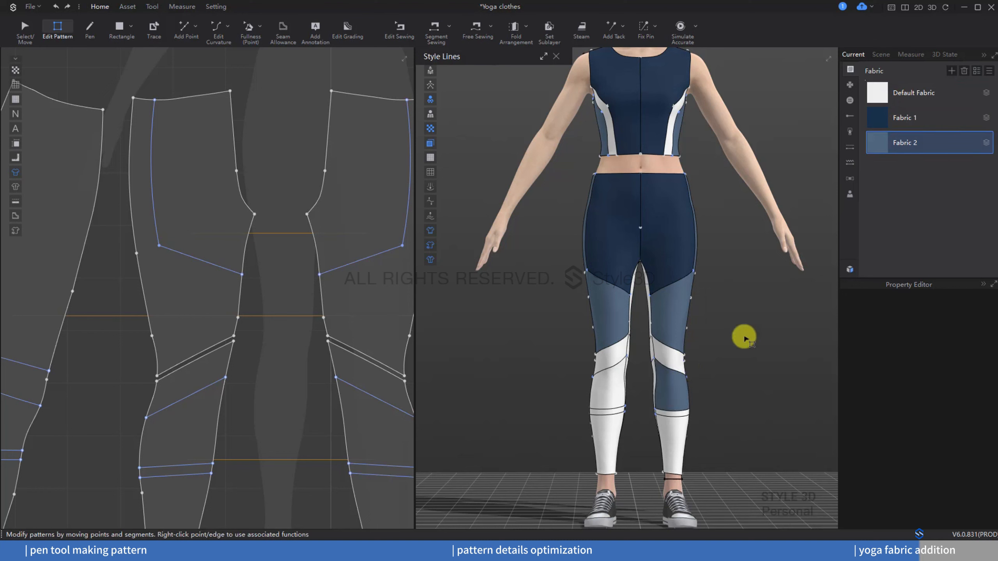
pyautogui.click(615, 382)
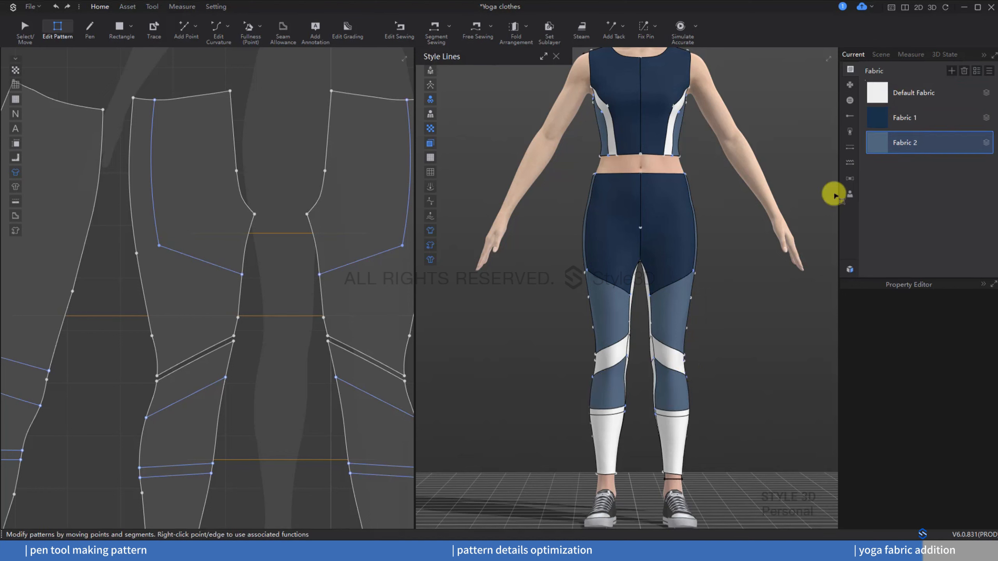
pyautogui.click(693, 428)
# Step: Apply Fabric 2 to the remaining back pants panels
pyautogui.click(872, 145)
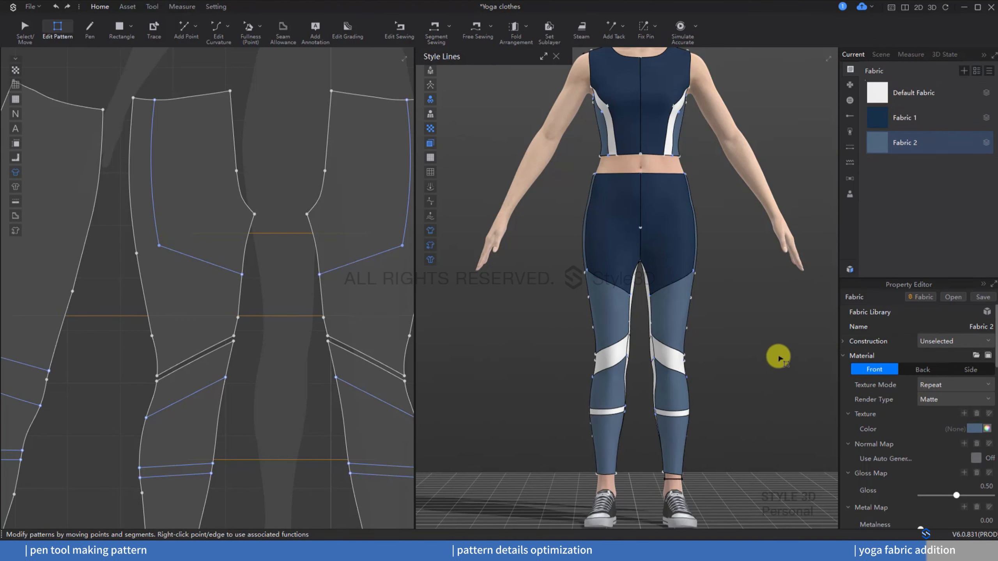
pyautogui.moveTo(778, 353); pyautogui.dragTo(560, 369, button='right')
pyautogui.moveTo(872, 139); pyautogui.dragTo(675, 284)
pyautogui.moveTo(883, 161); pyautogui.dragTo(677, 389)
pyautogui.moveTo(877, 143); pyautogui.dragTo(617, 391)
pyautogui.moveTo(877, 146); pyautogui.dragTo(605, 430)
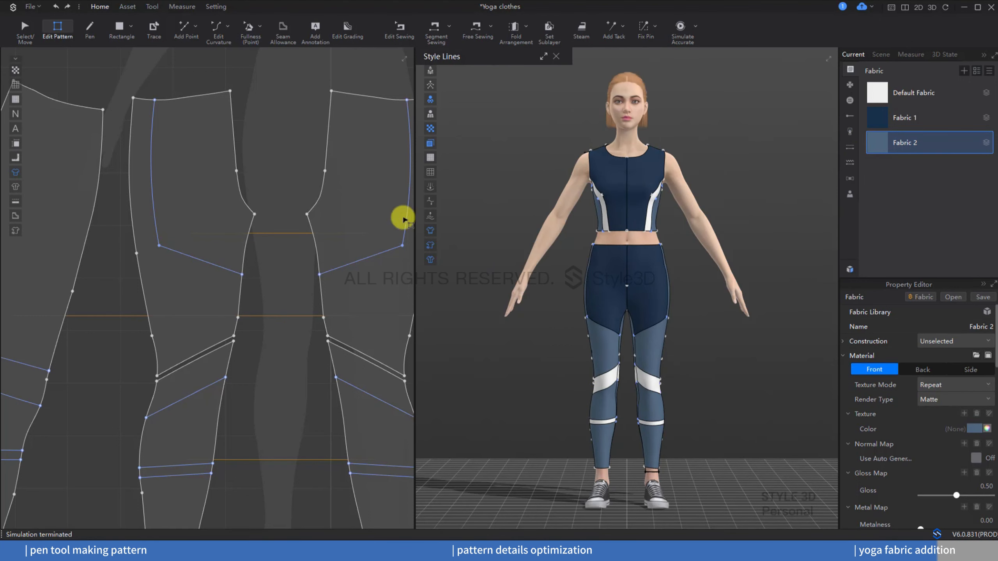
pyautogui.scroll(-10, 323, 234)
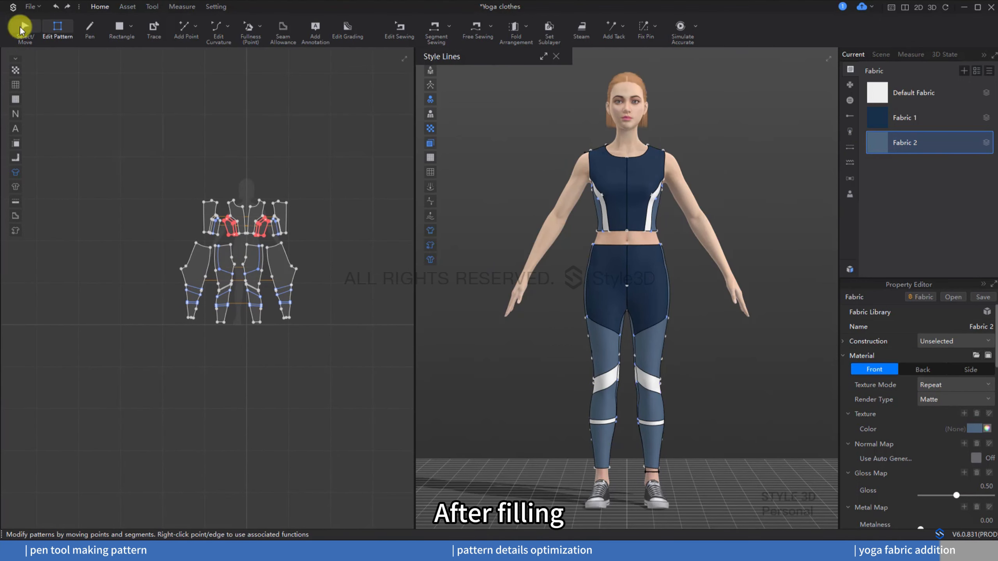
pyautogui.click(21, 30)
pyautogui.moveTo(333, 130); pyautogui.dragTo(130, 333)
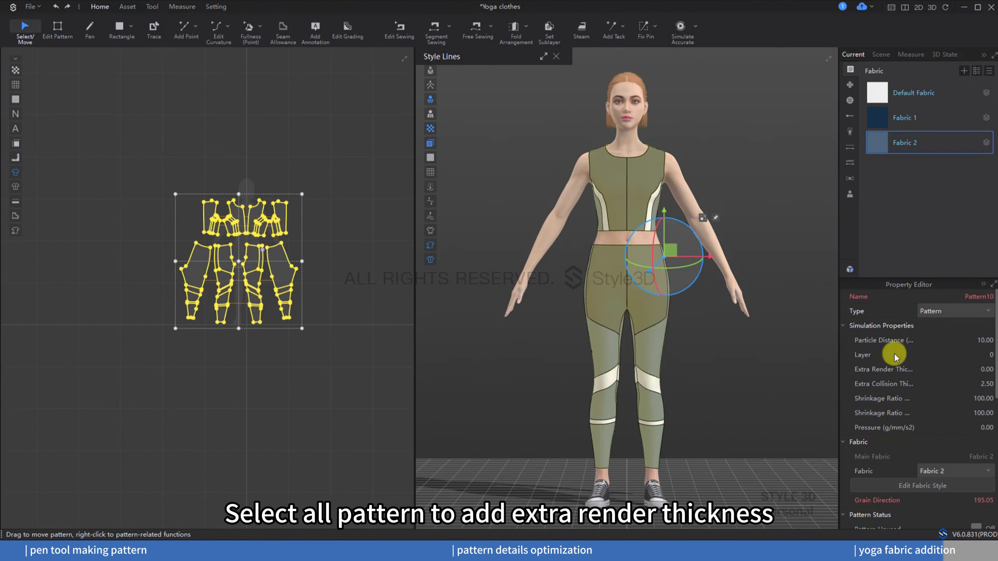
pyautogui.click(753, 364)
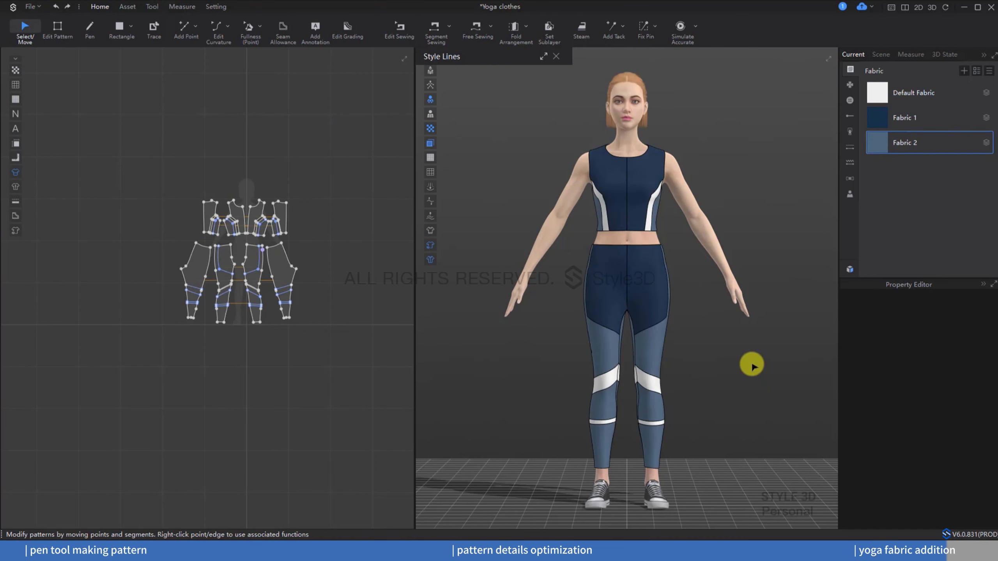
# Step: Turn on accurate simulation and switch the avatar's pose to I
pyautogui.click(681, 27)
pyautogui.click(634, 148)
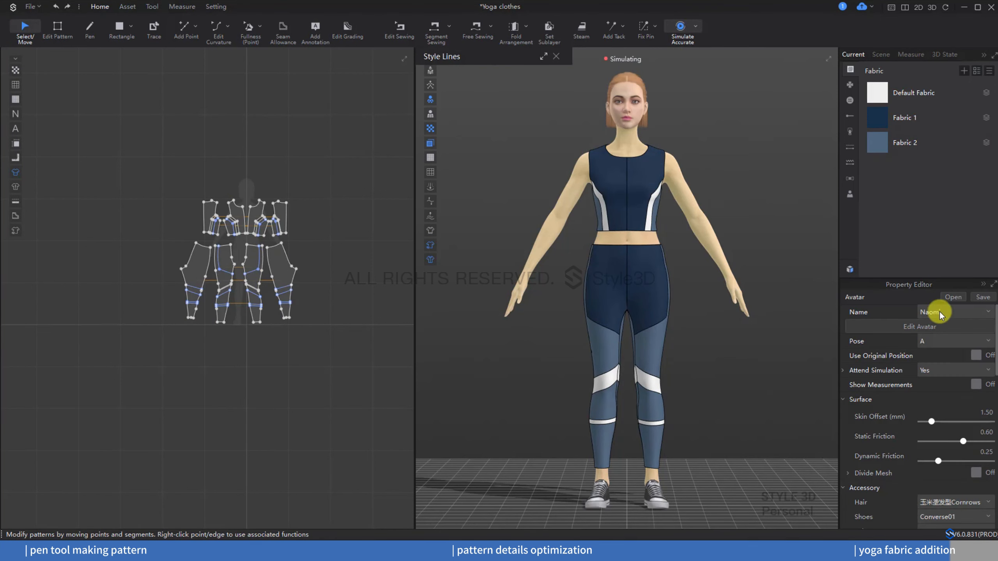
pyautogui.click(942, 341)
pyautogui.click(941, 364)
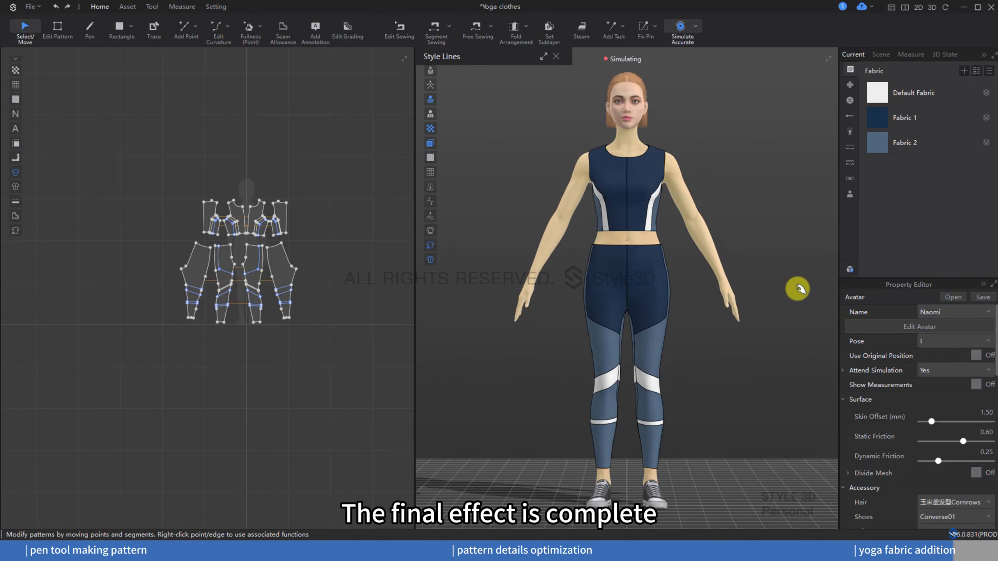